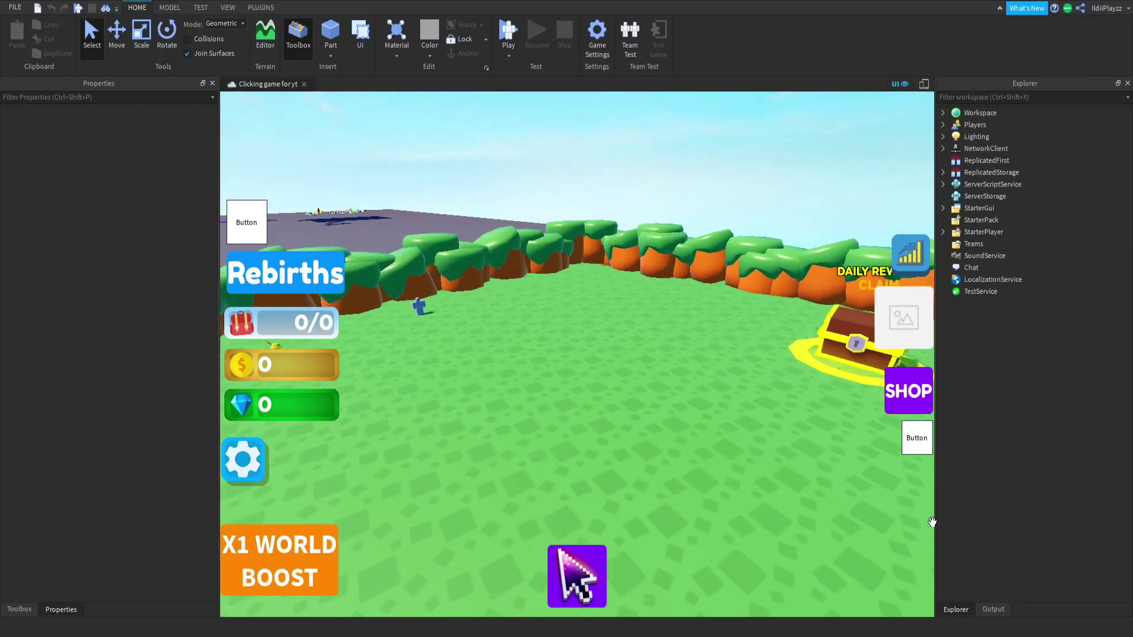
- Fly and orbit the viewport around the reward chests and the tree row
mouse_move(696, 392)
right_down()
mouse_move(707, 431)
mouse_move(599, 322)
mouse_move(582, 323)
right_up()
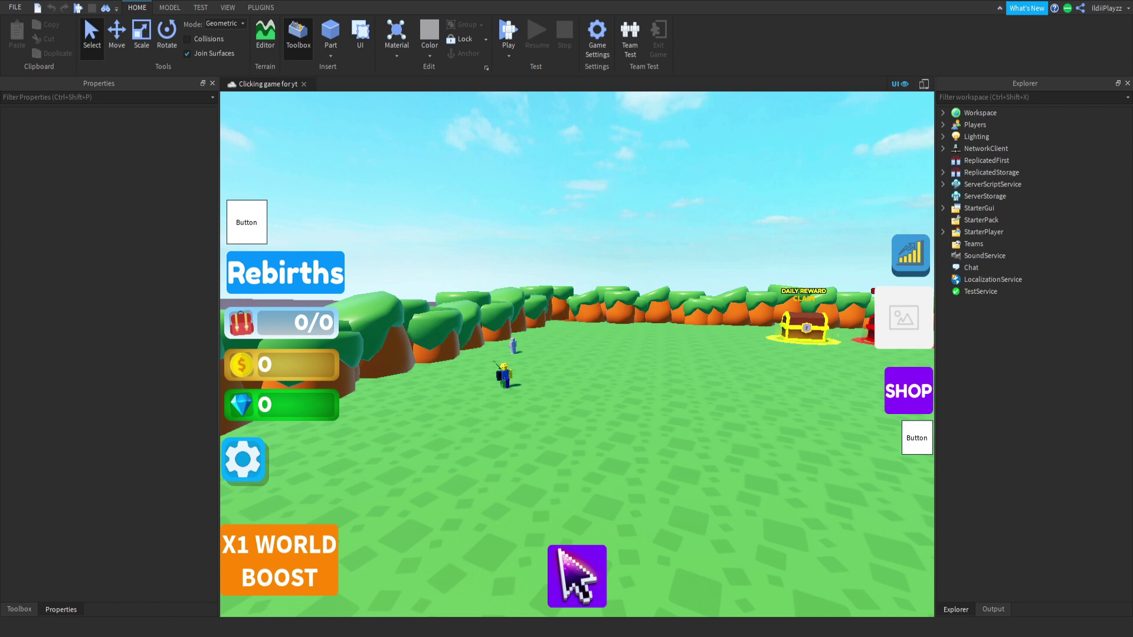
scroll(663, 208, up, 3)
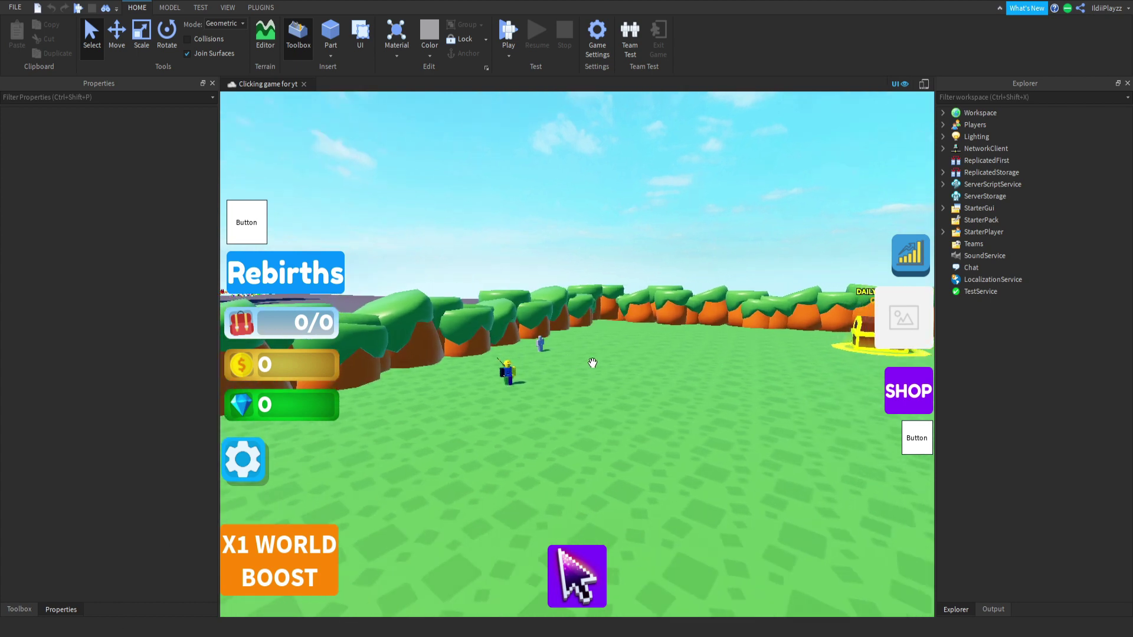
scroll(620, 342, down, 3)
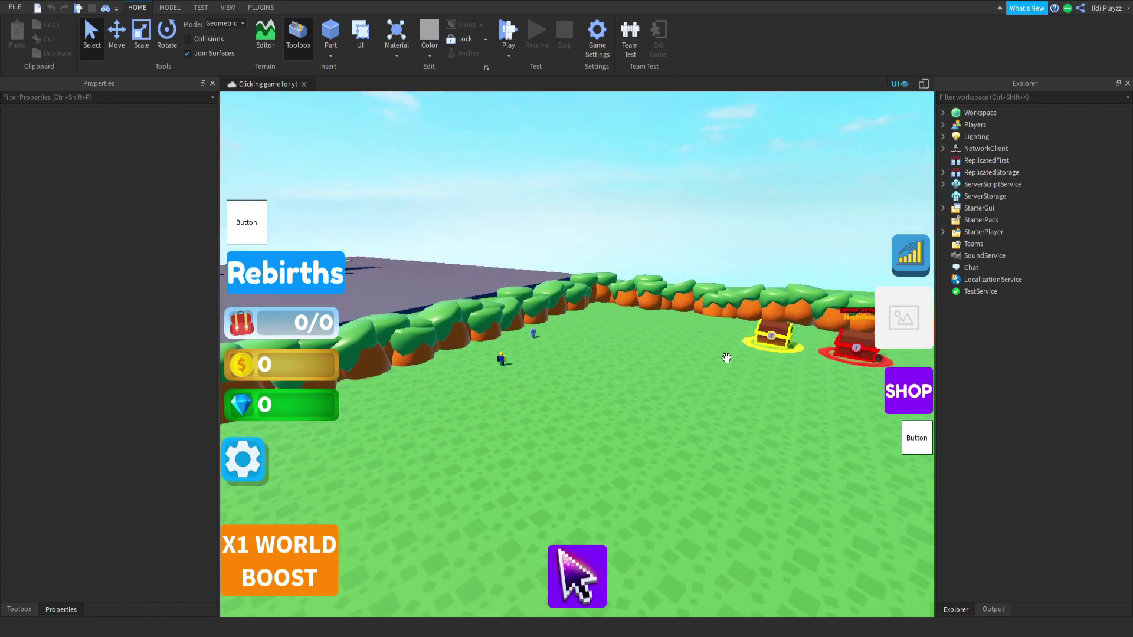
scroll(815, 363, up, 2)
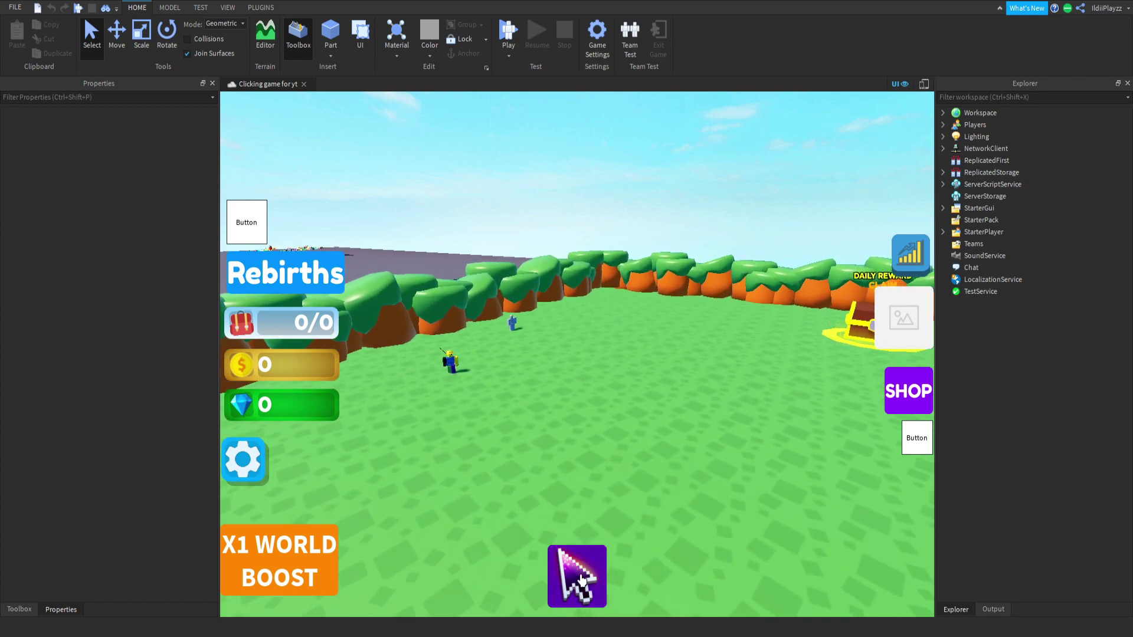
mouse_move(586, 580)
right_down()
mouse_move(676, 519)
mouse_move(622, 533)
mouse_move(572, 588)
right_up()
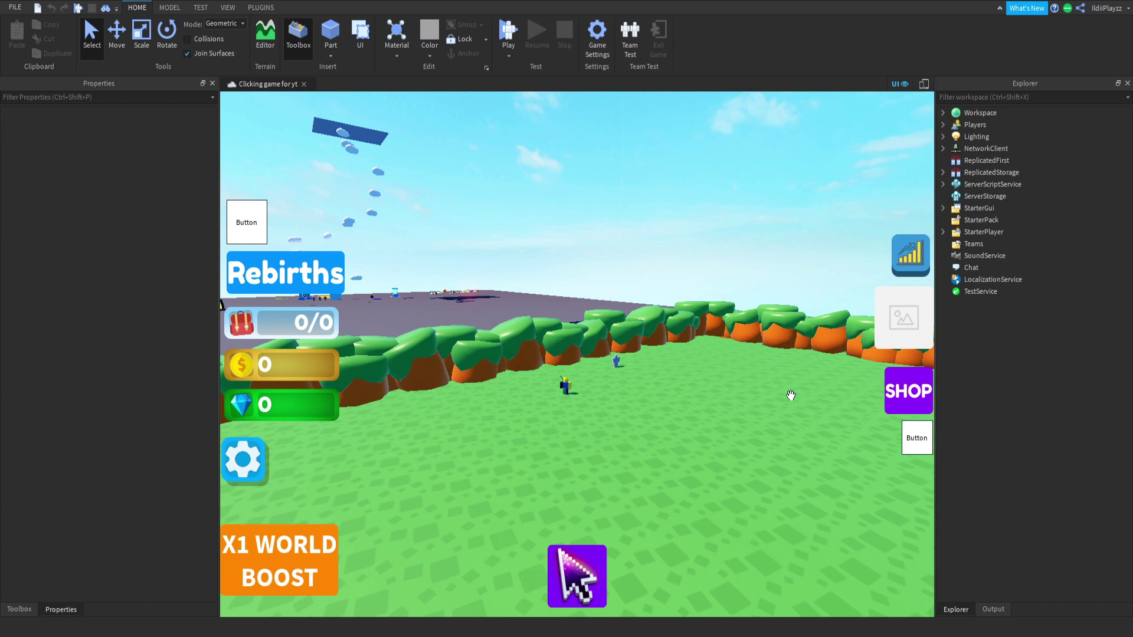
key(w)
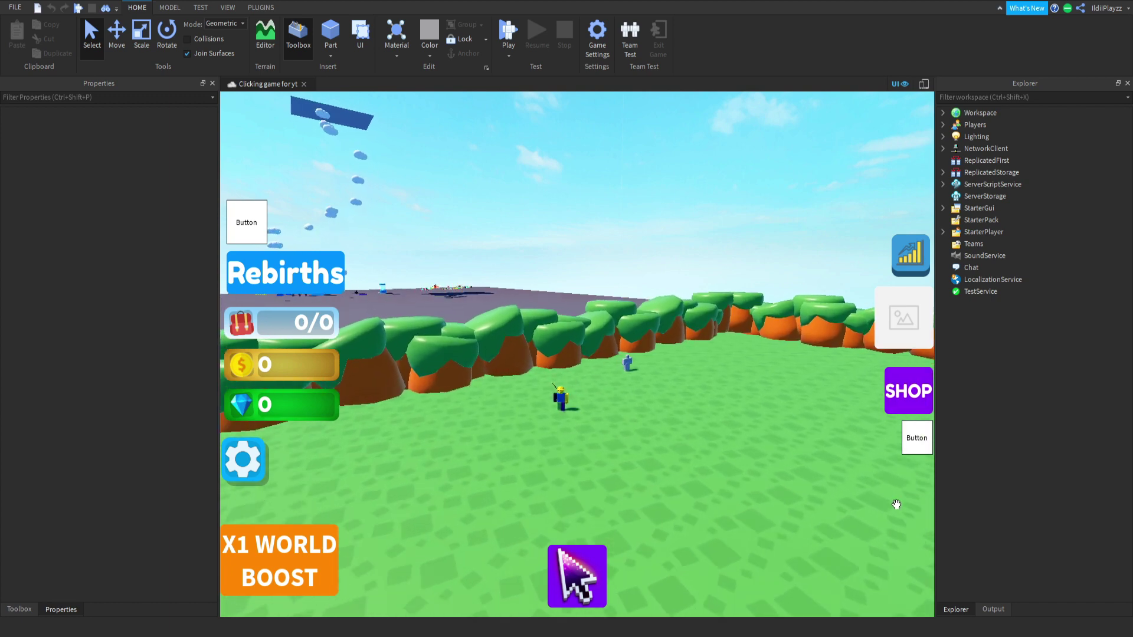
key(w)
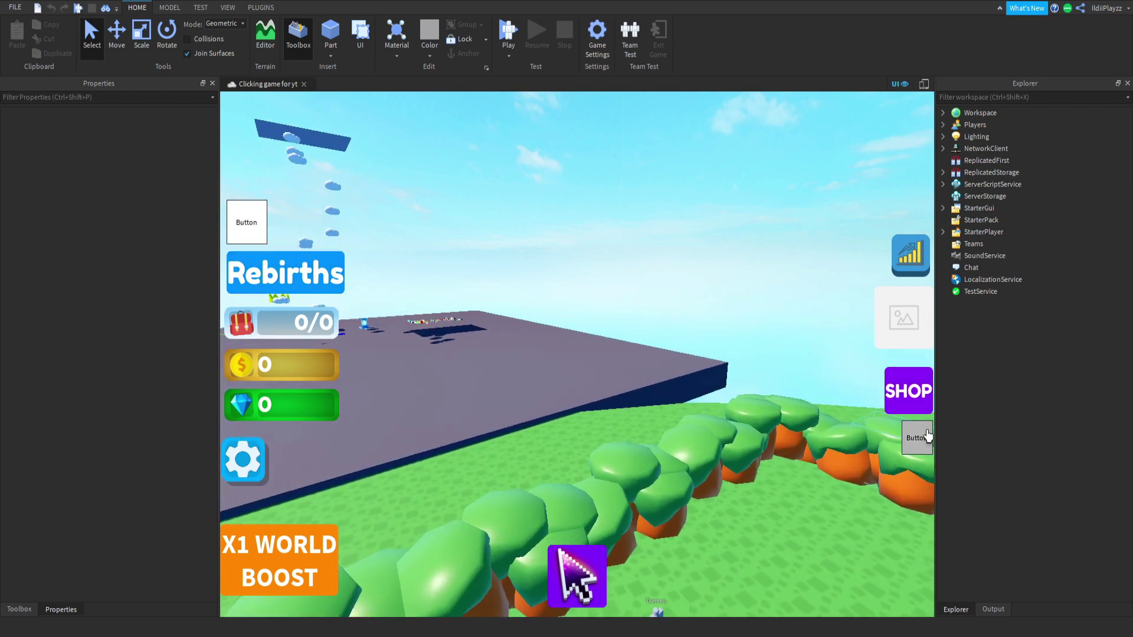
key(w)
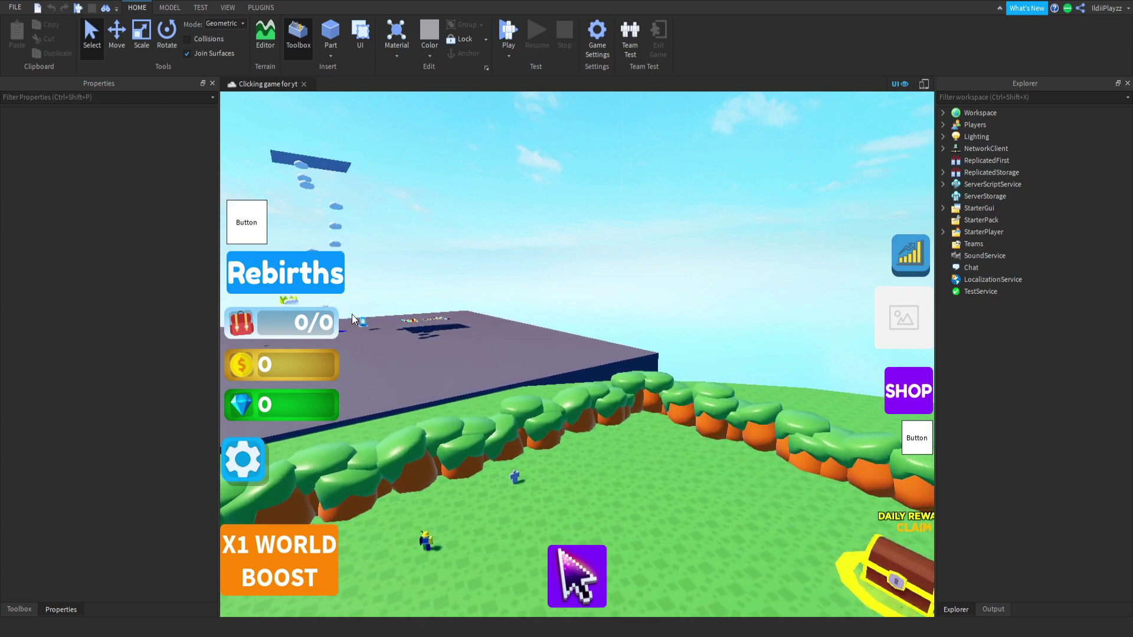
key(w)
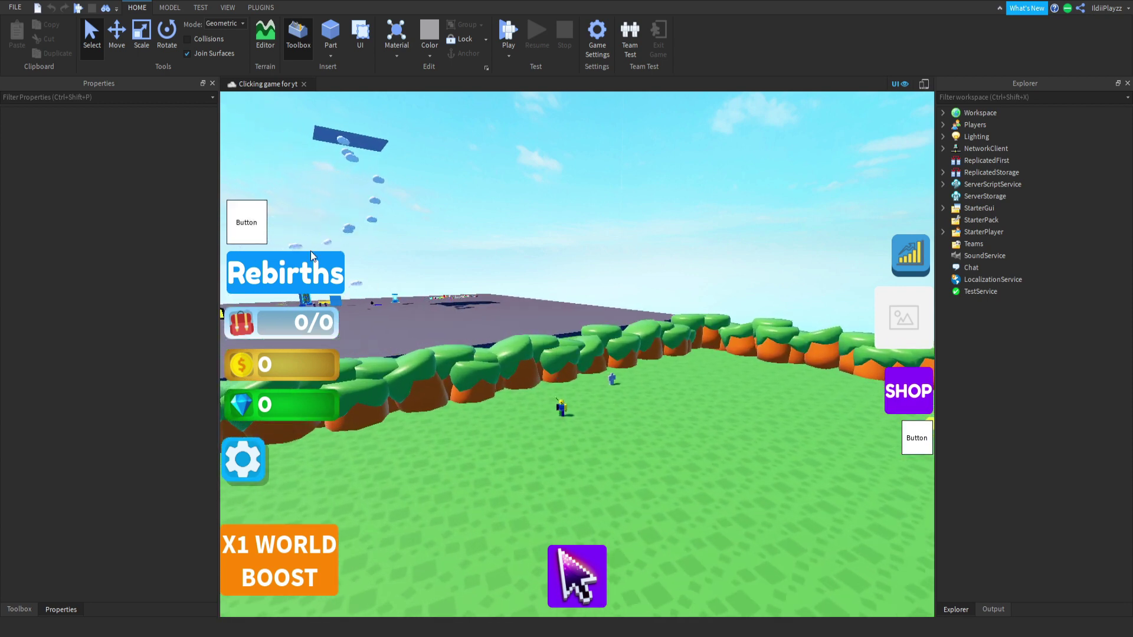
key(s)
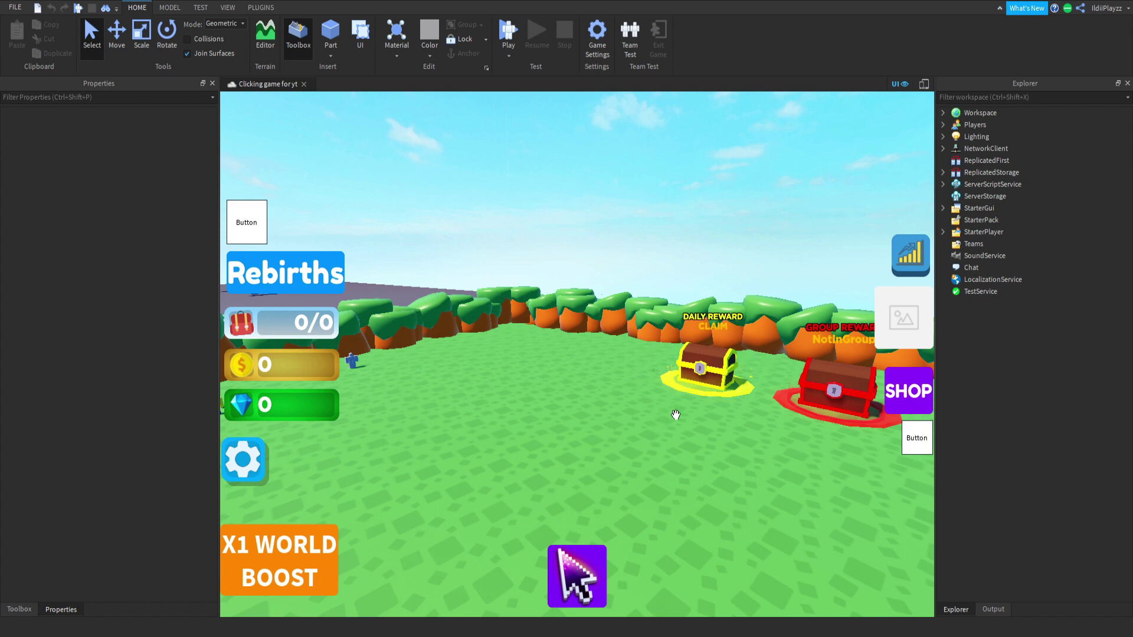
mouse_move(675, 417)
middle_down()
mouse_move(817, 450)
mouse_move(886, 407)
middle_up()
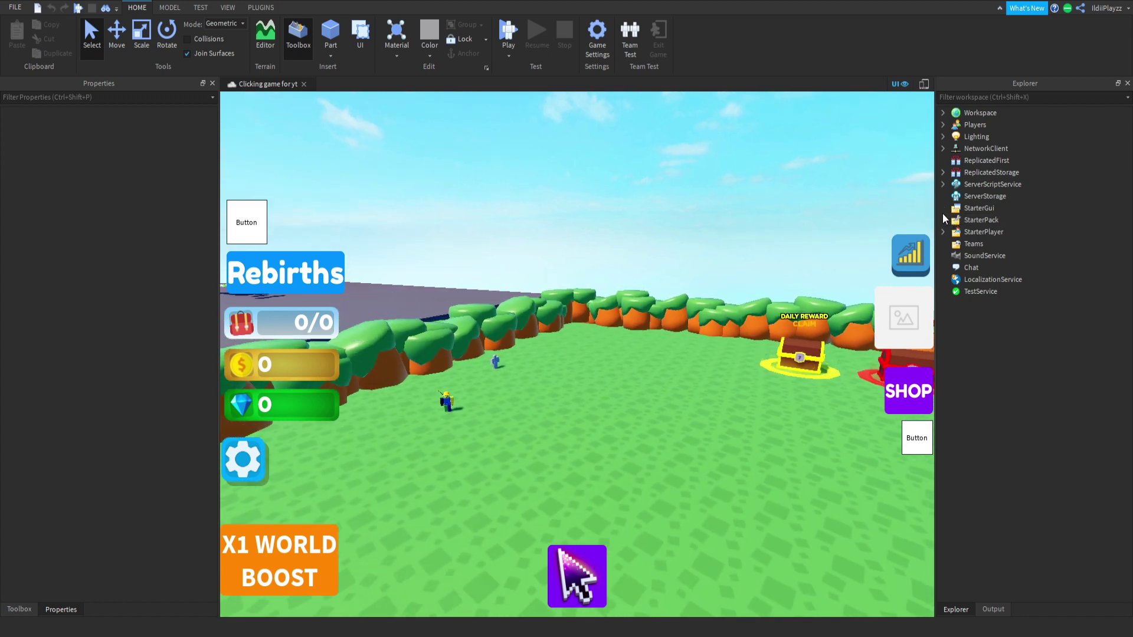
- Expand StarterGui and ReplicatedStorage in the Explorer to list their contents
click(943, 209)
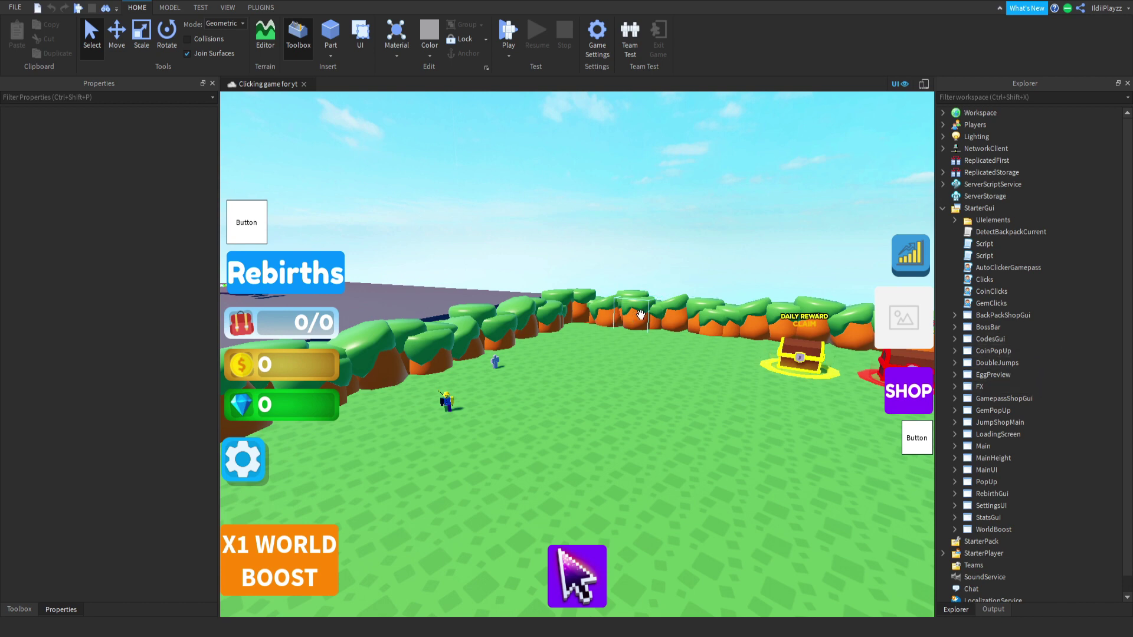
scroll(617, 349, up, 3)
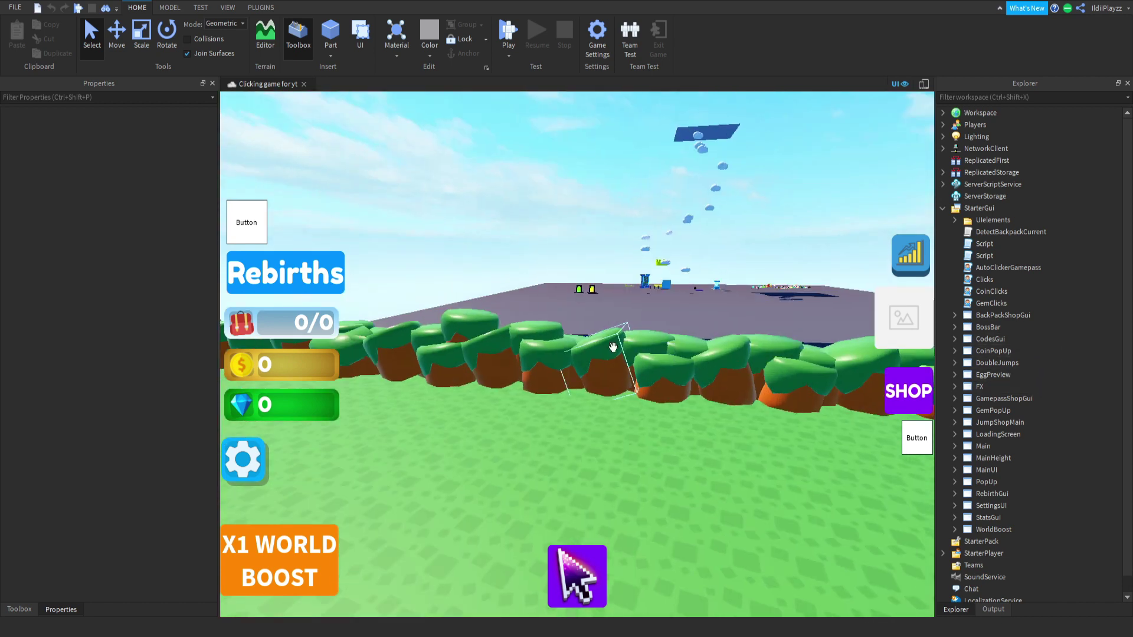
right_drag(613, 347, 591, 344)
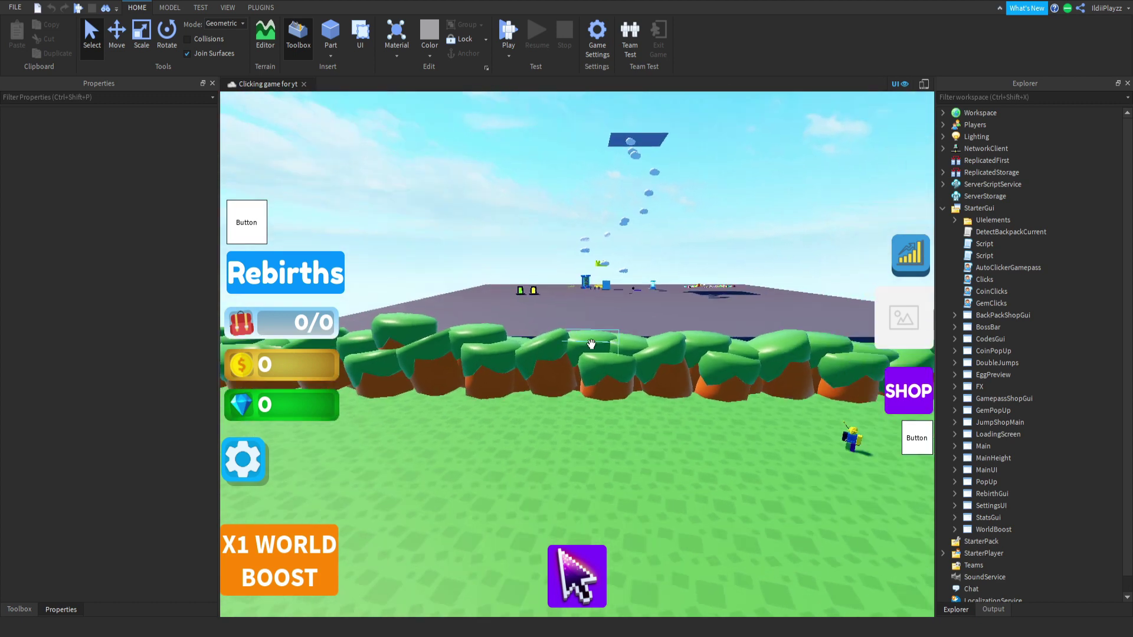
scroll(593, 345, up, 2)
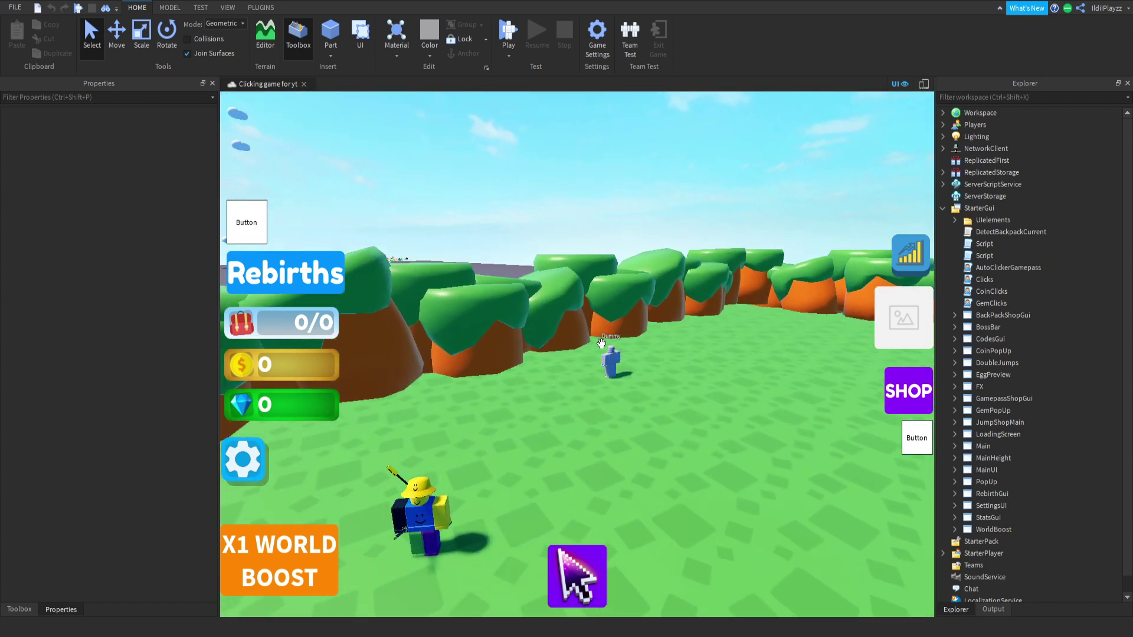
scroll(539, 440, down, 3)
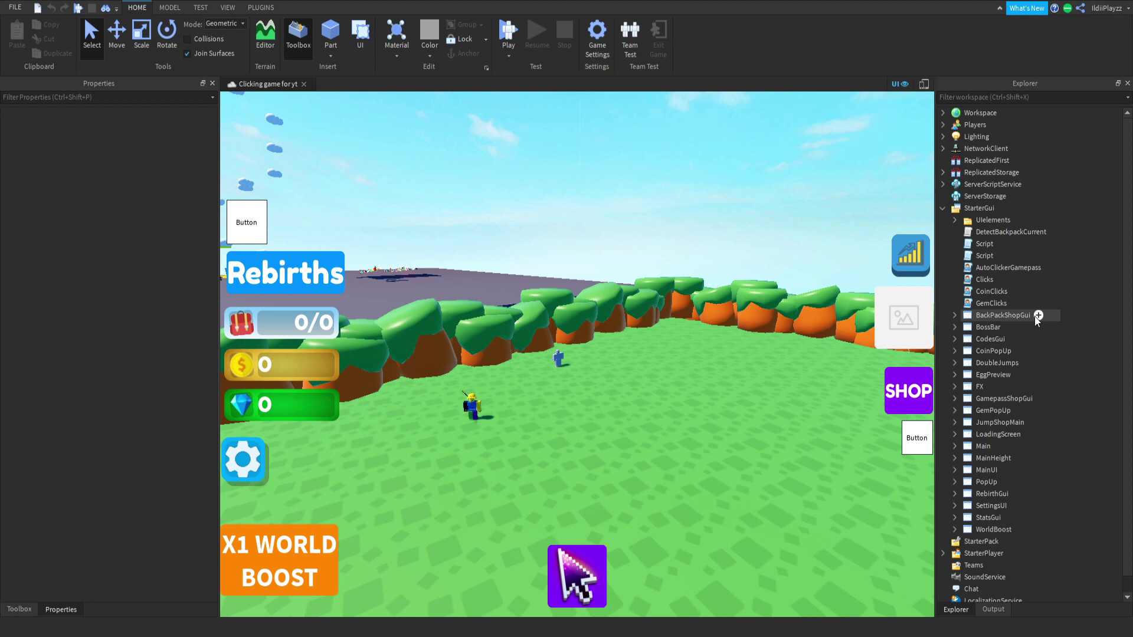
scroll(1016, 319, down, 1)
scroll(1003, 266, up, 1)
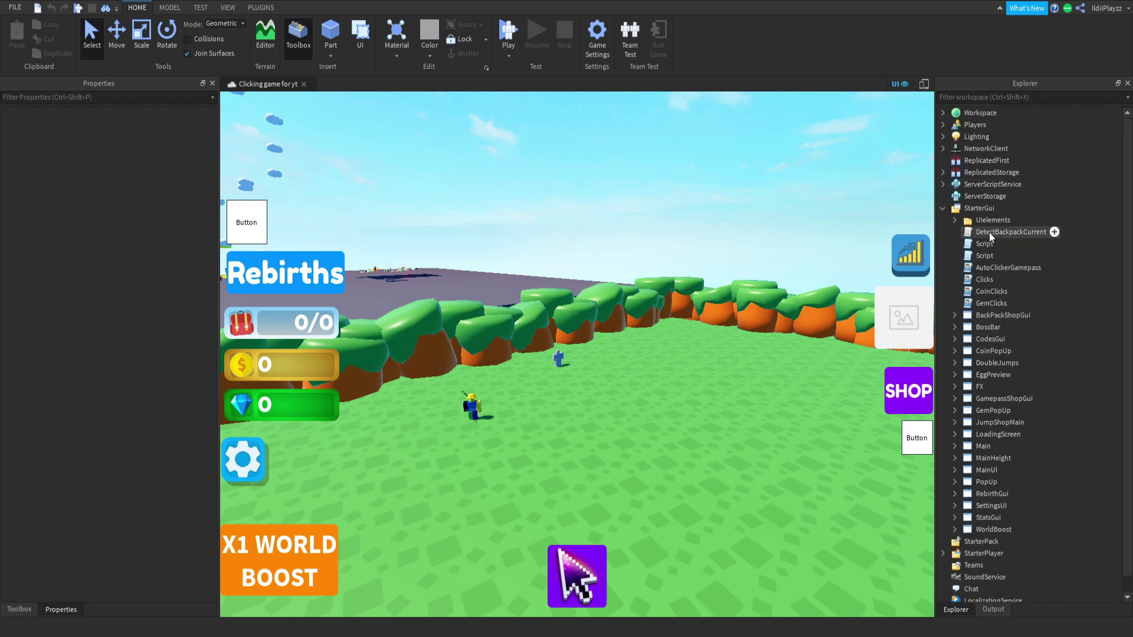
double_click(1027, 173)
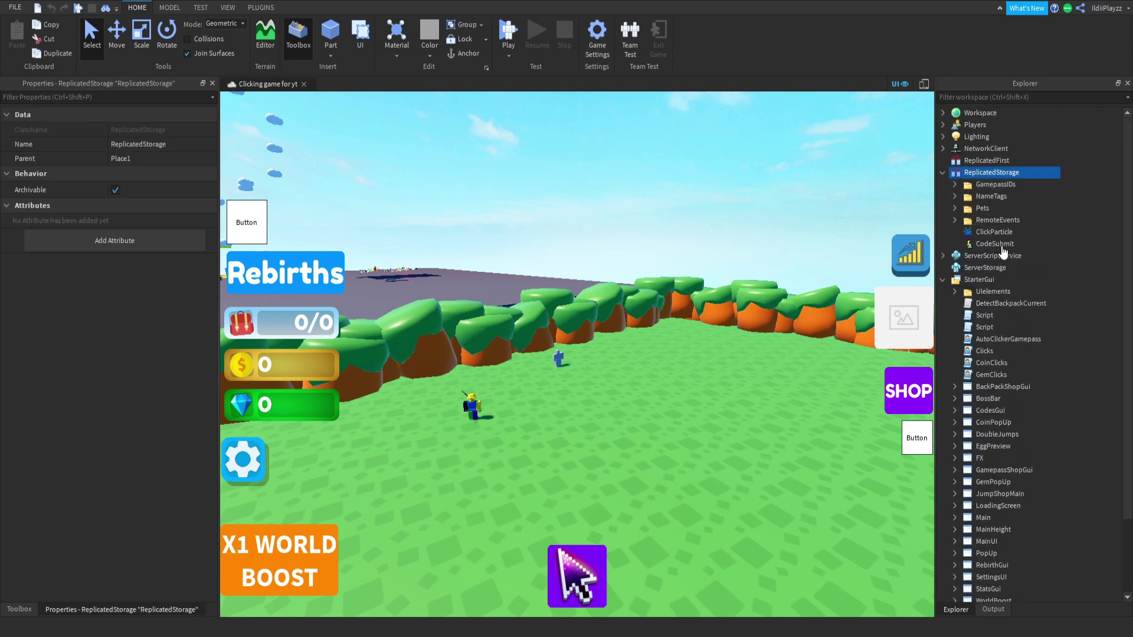
- Insert a ModuleScript into ReplicatedStorage and name it UiAnimations
click(1028, 172)
click(1028, 172)
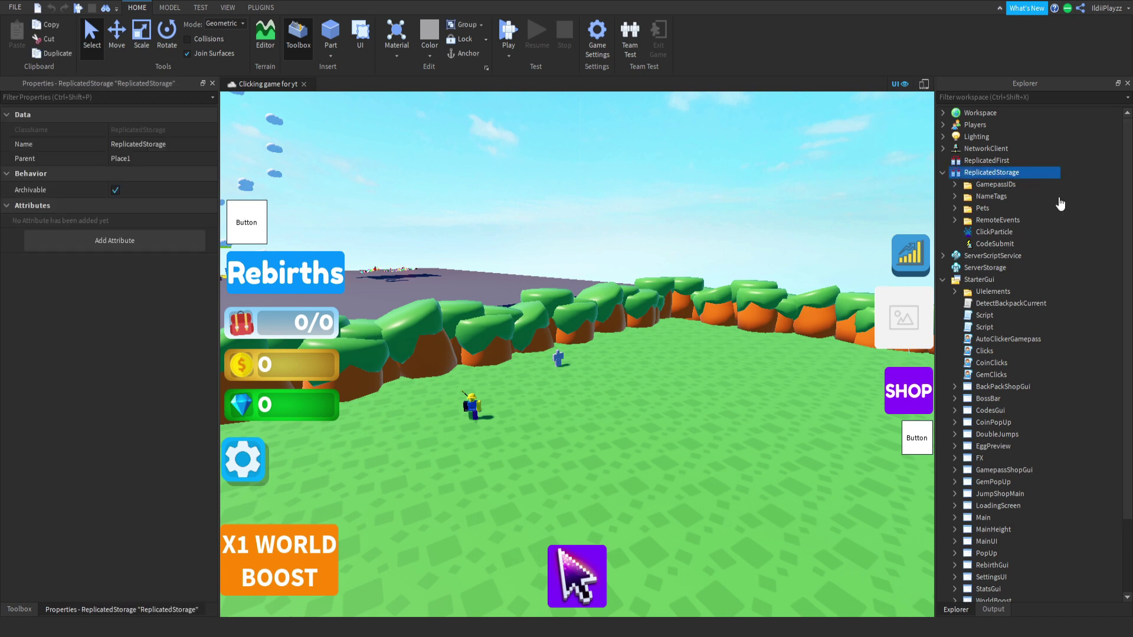
click(999, 293)
click(987, 258)
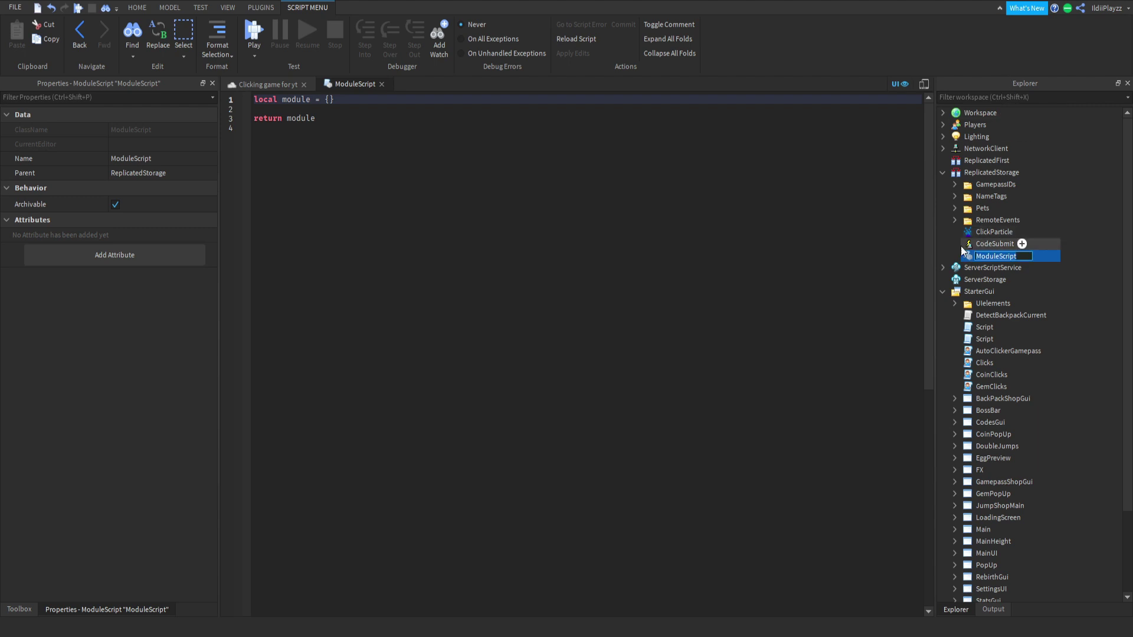
key(F2)
text(UI)
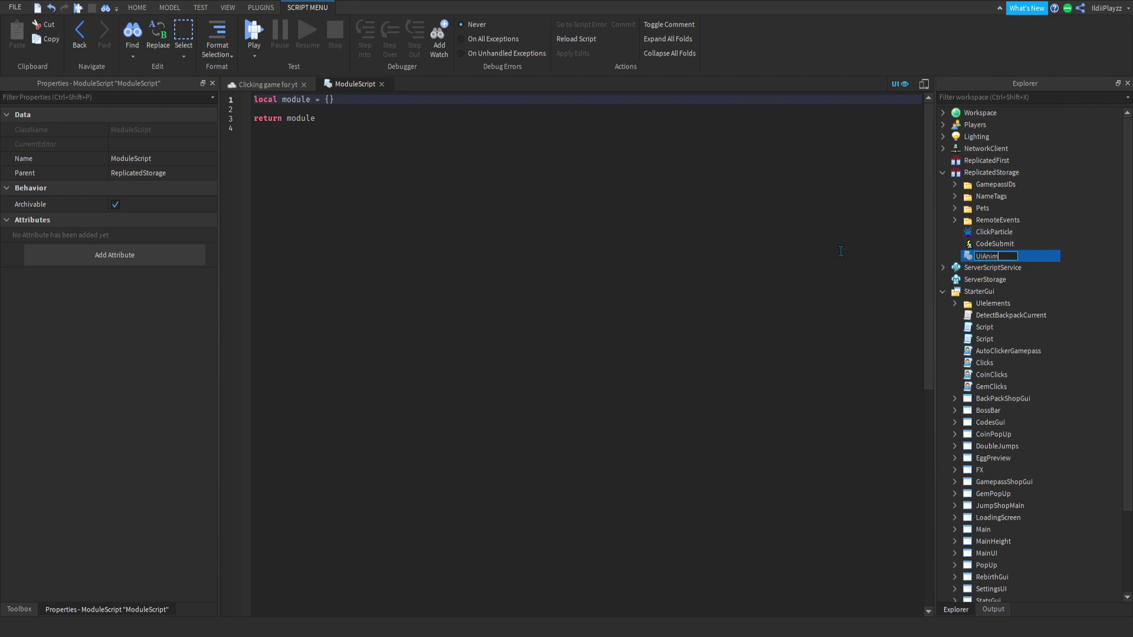
text(ations)
key(Return)
- Add 'local tweensservice = game:GetService("TweenService")' at the top of the script
ctrl+scroll(559, 280, up, 2)
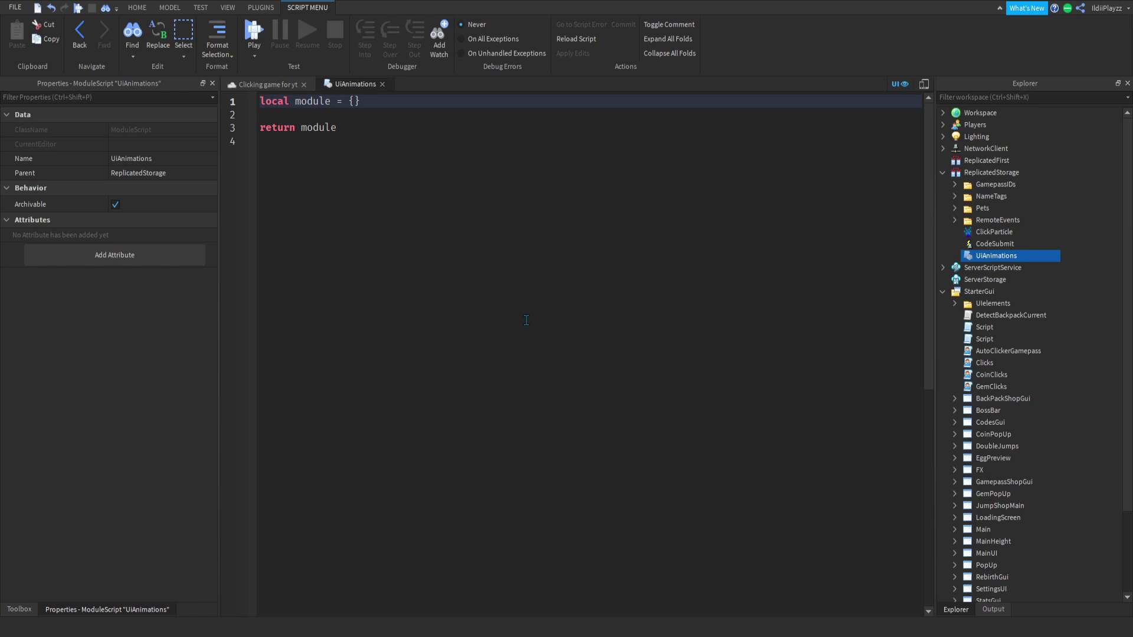
ctrl+scroll(559, 279, up, 2)
ctrl+scroll(560, 280, up, 2)
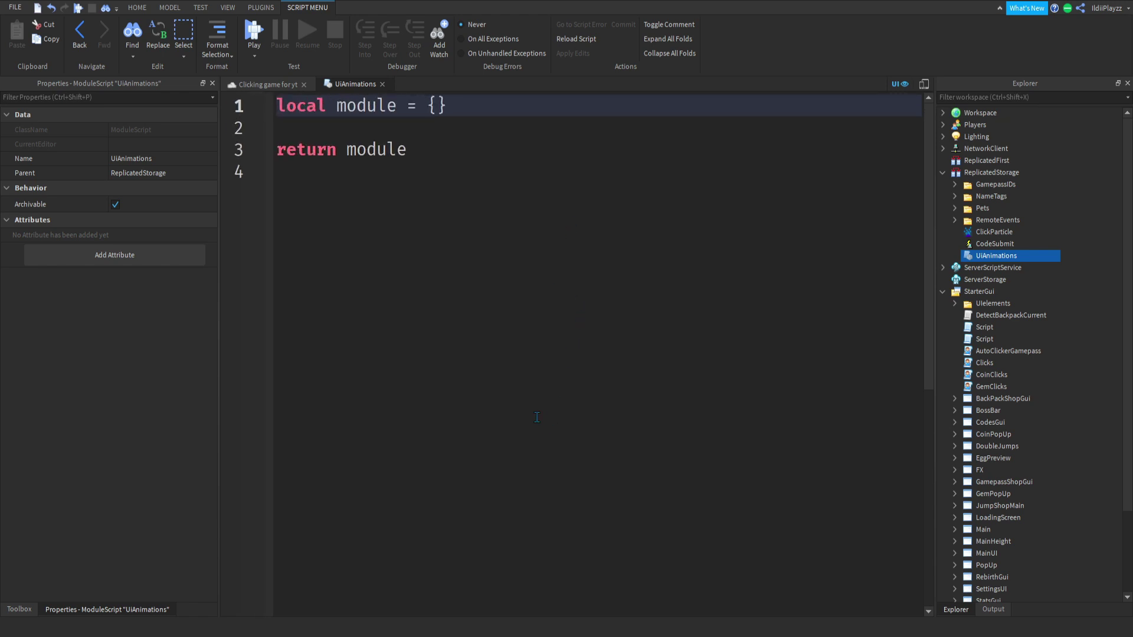
click(598, 383)
key(ctrl+a)
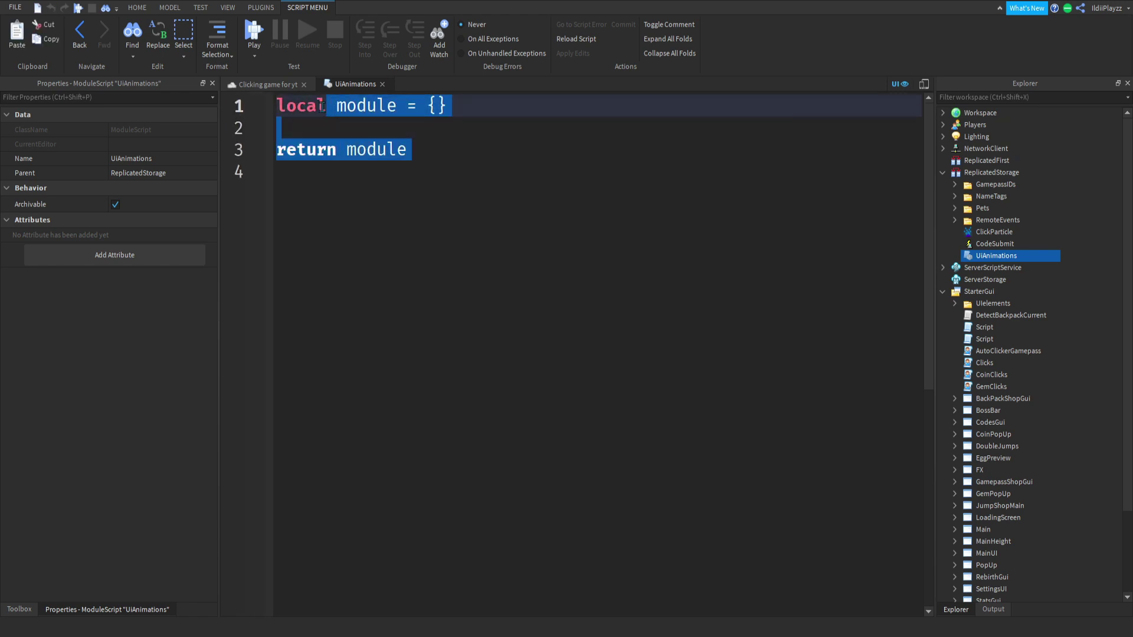
click(464, 206)
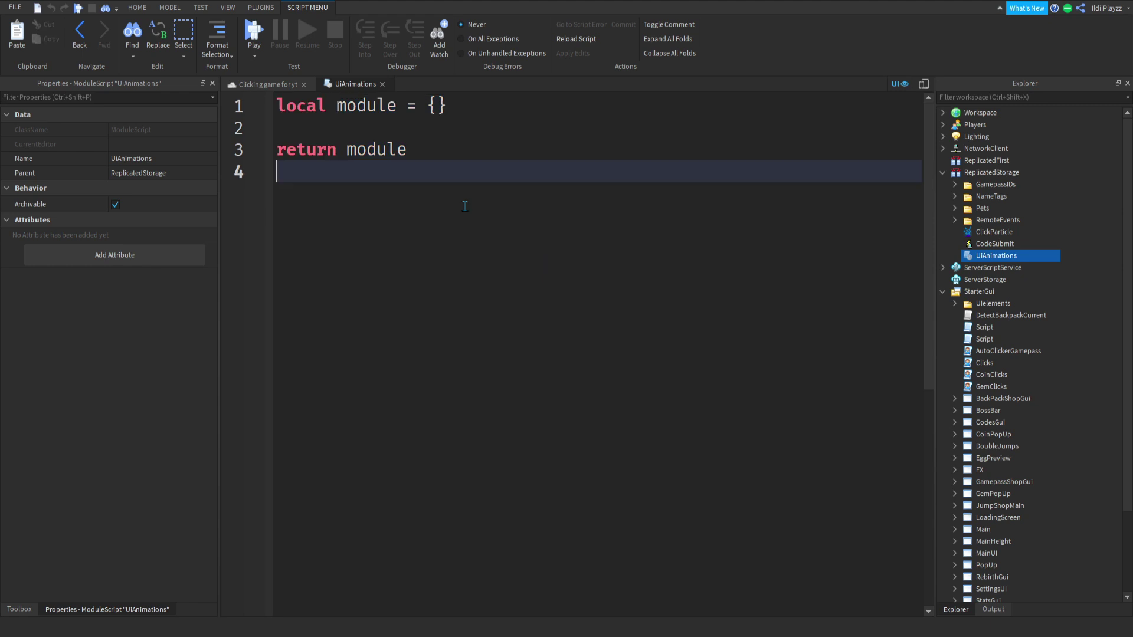
click(289, 104)
key(Return)
key(Return)
text(ocal t)
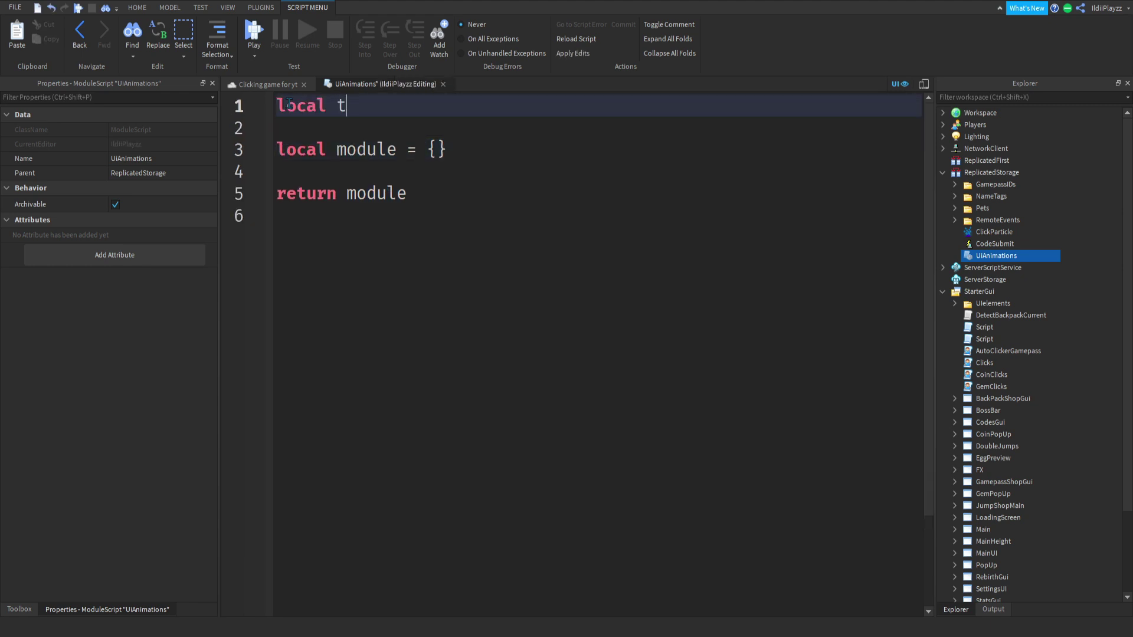
text(weensservice = )
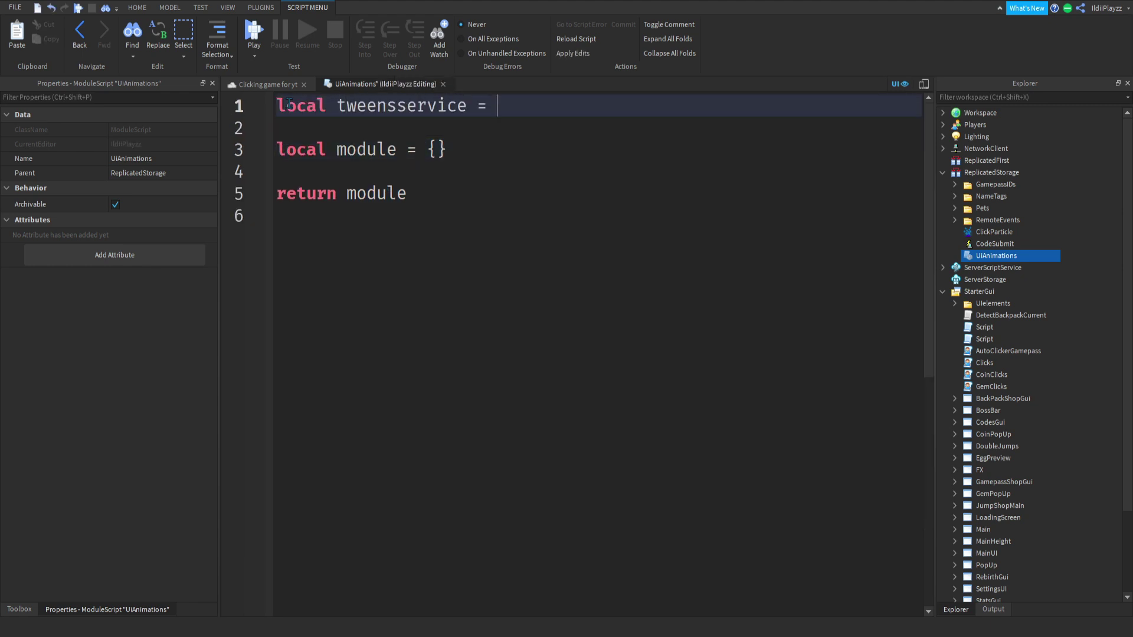
text(game:get)
key(Tab)
text("twe)
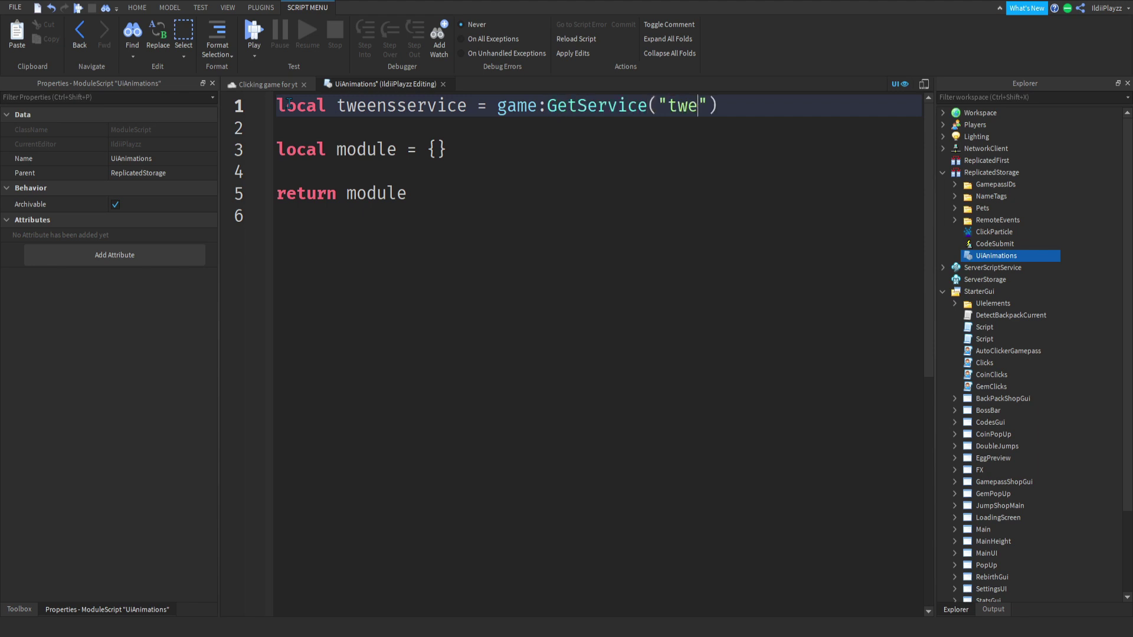
key(Tab)
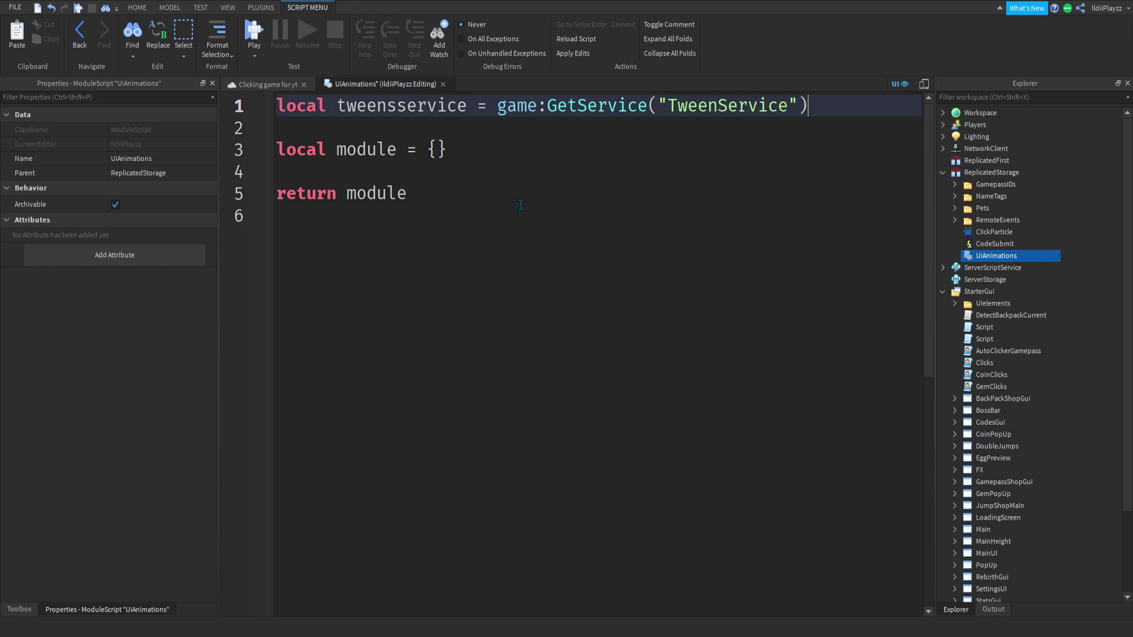
click(480, 149)
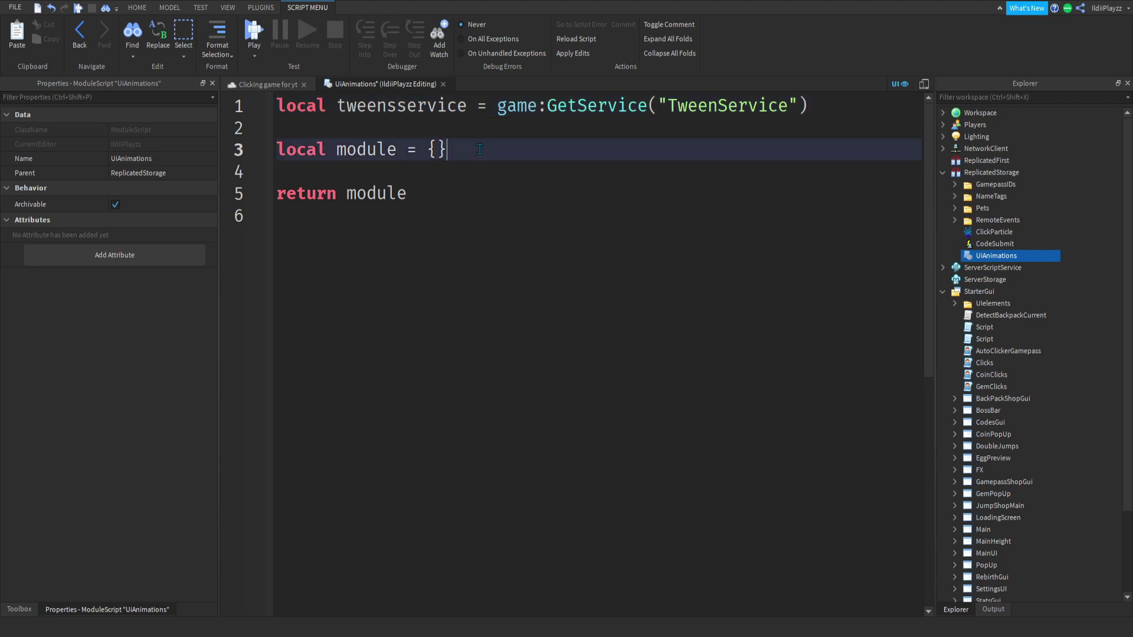
- Declare an empty table 'local OriginalSize = {}' below the module table
key(Return)
key(Return)
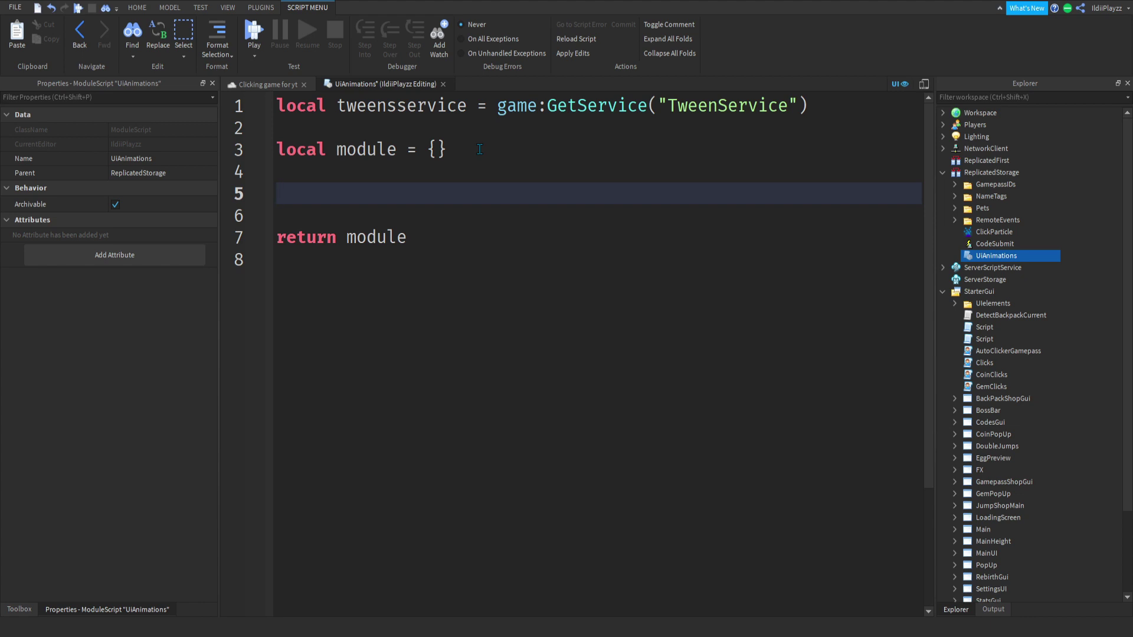
text(local)
text( Or)
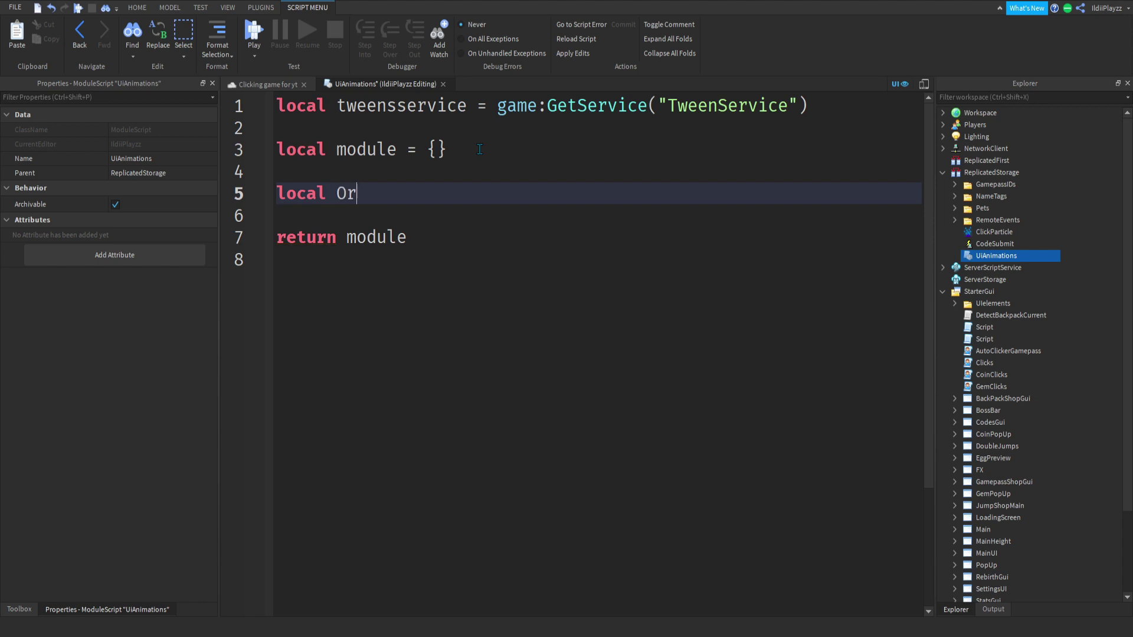
text(iginalSize )
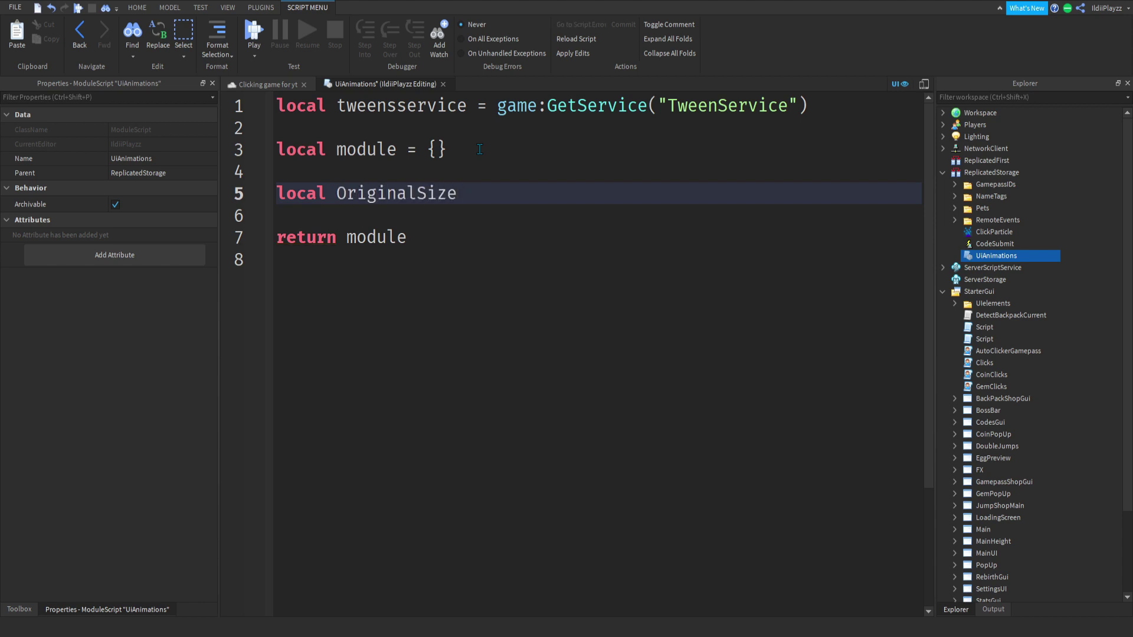
text(= {)
key(BackSpace)
text({)
key(Return)
key(Return)
- Start the function module.SetUp(button), fixing the typos in 'module' and 'button'
text(function )
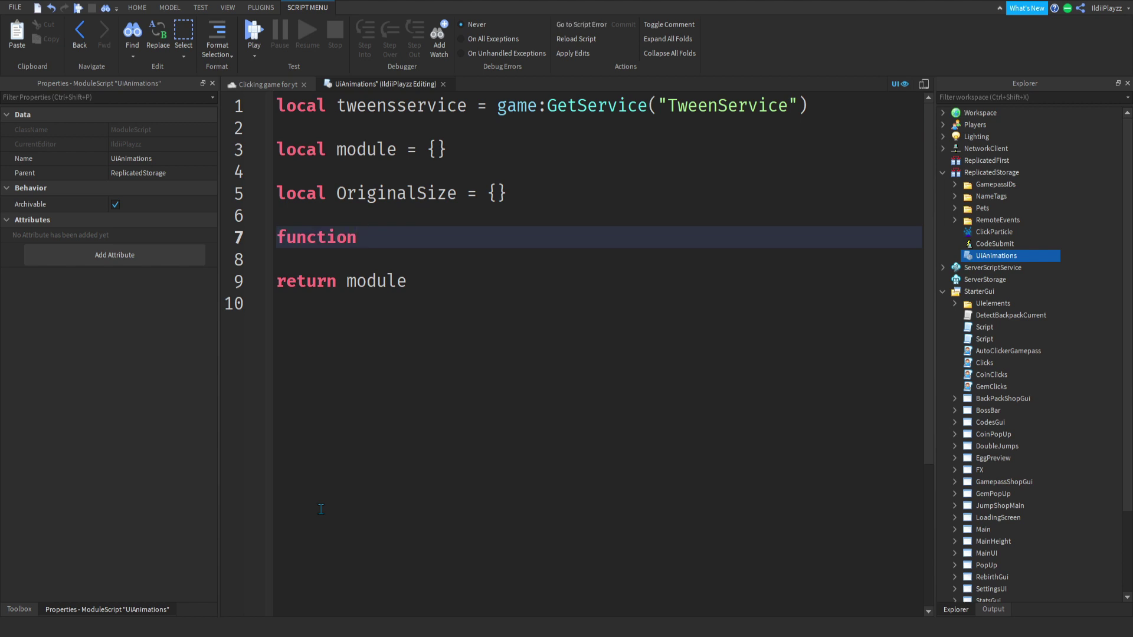
text(moudle)
key(BackSpace)
key(BackSpace)
key(BackSpace)
key(BackSpace)
text(dule)
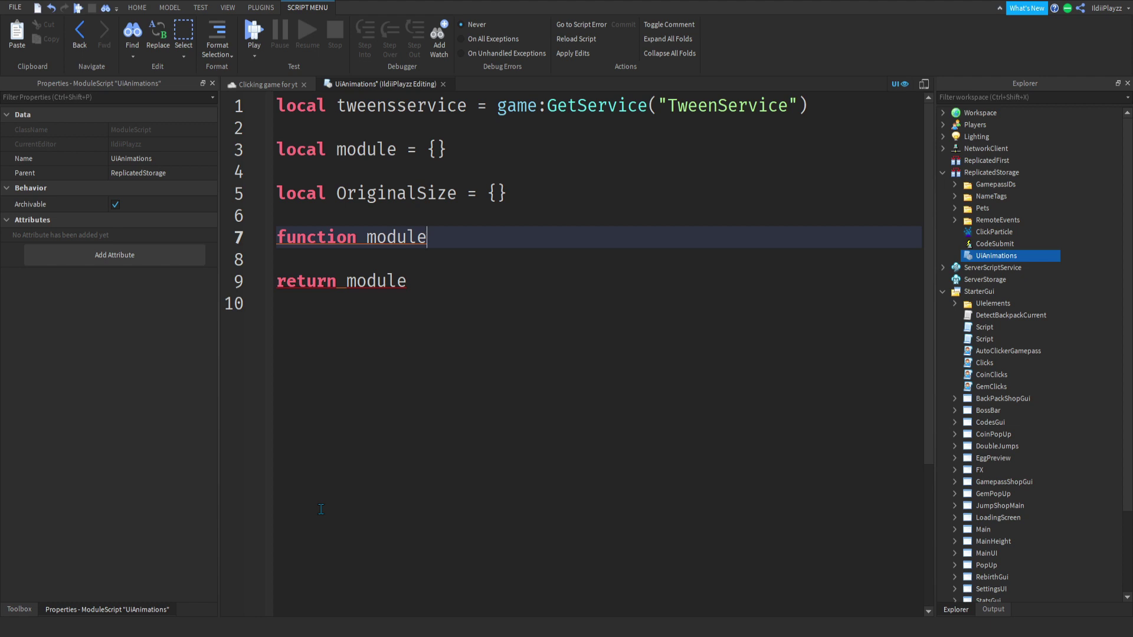
text(.S)
text(etUp)
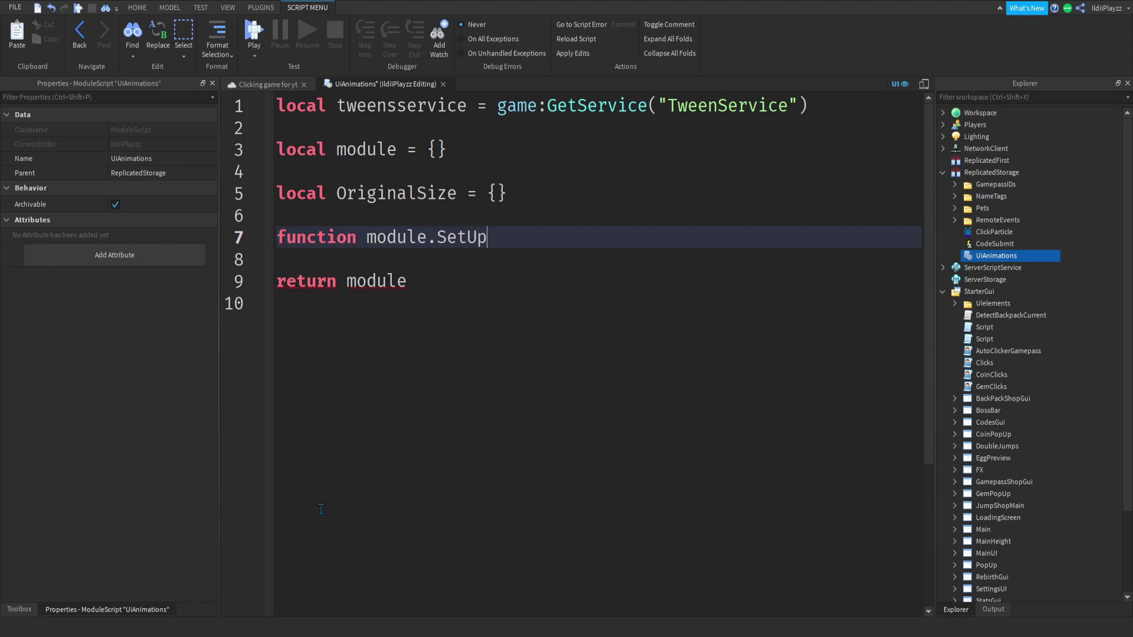
text((buton)
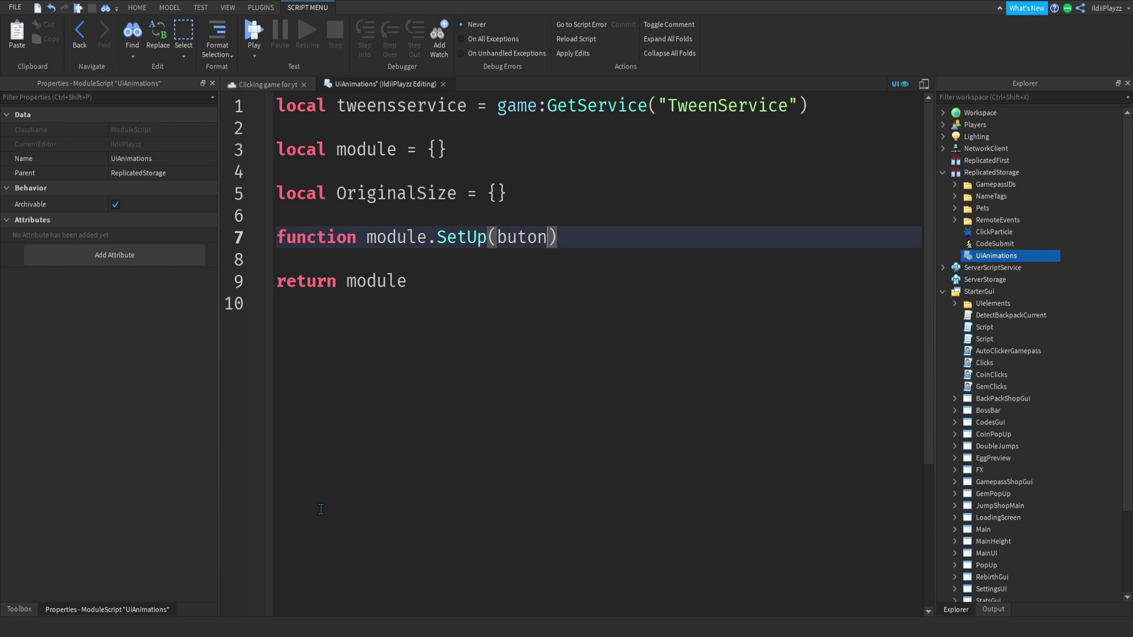
key(BackSpace)
key(BackSpace)
text(ton)
text())
key(Return)
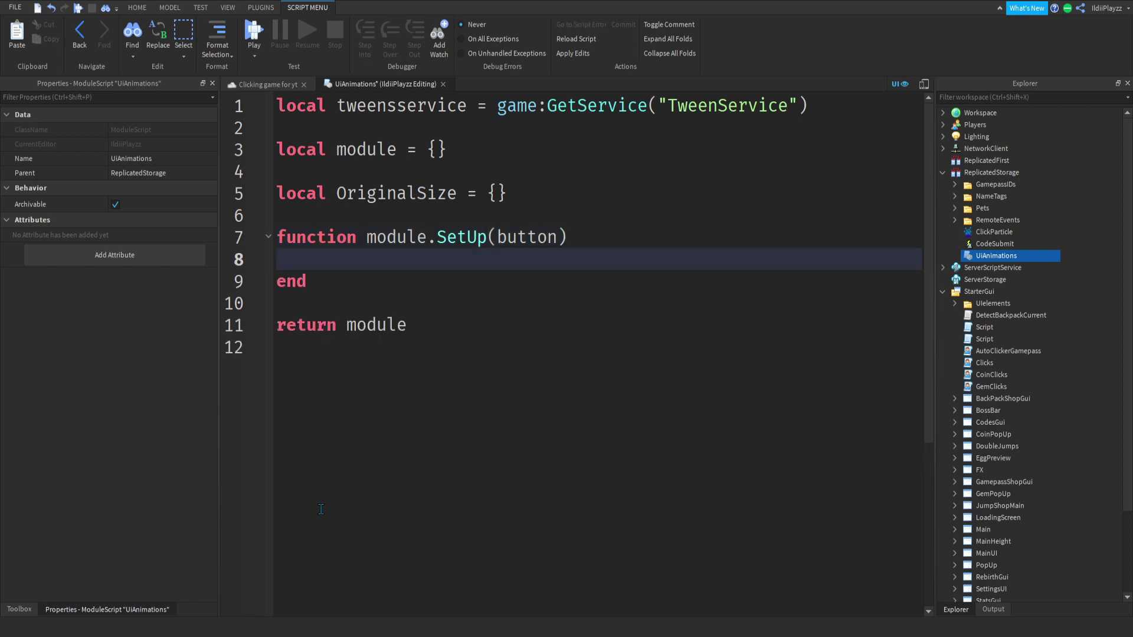
- Write 'if not table.find(OriginalSizez, button)', renaming the table to OriginalSizez
text(if not table.f)
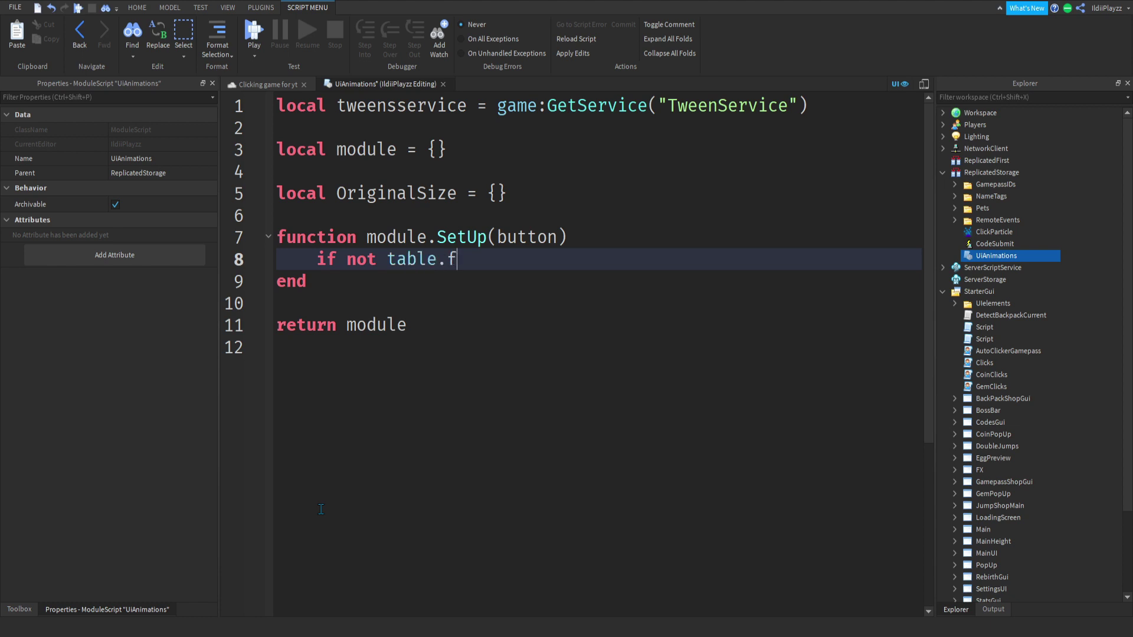
text(ind)
key(Return)
key(BackSpace)
key(BackSpace)
key(BackSpace)
key(BackSpace)
key(BackSpace)
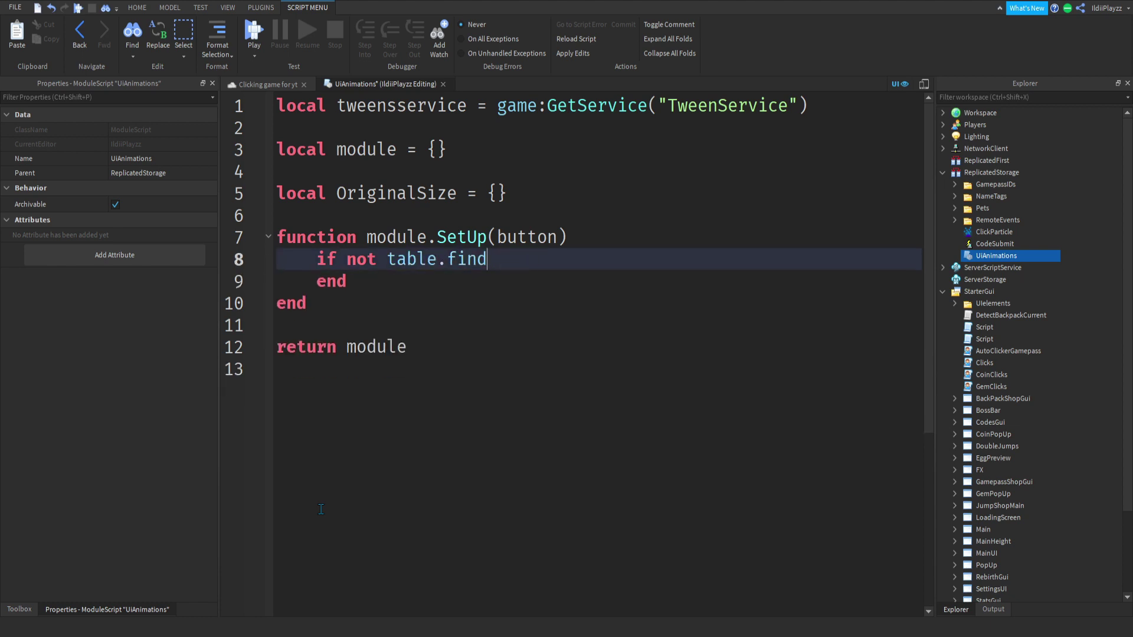
text( (orig)
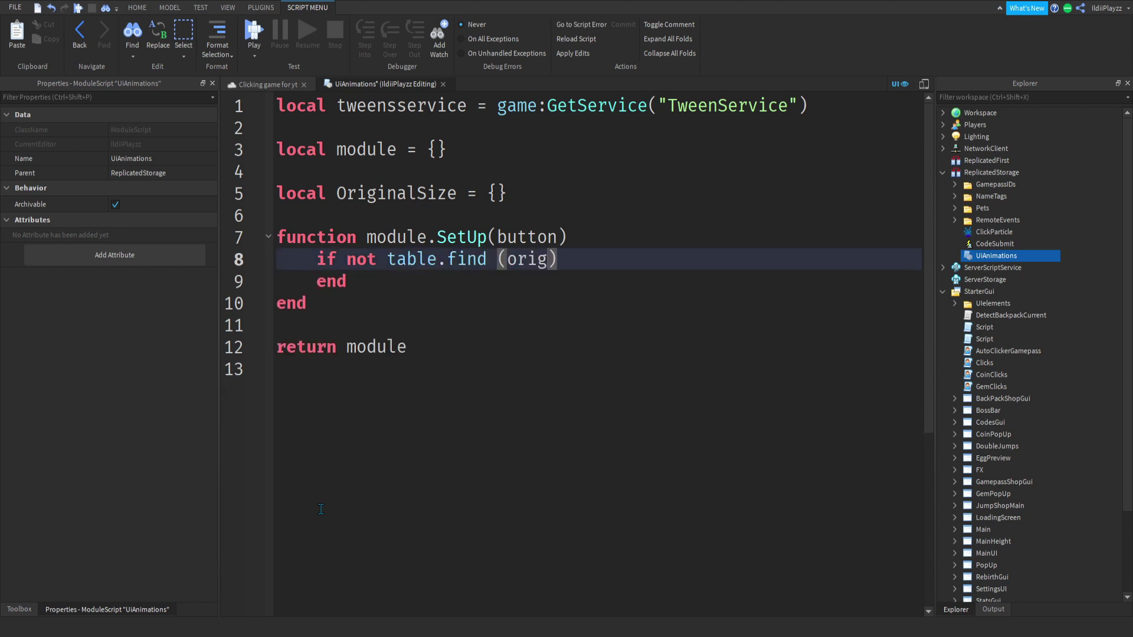
key(Tab)
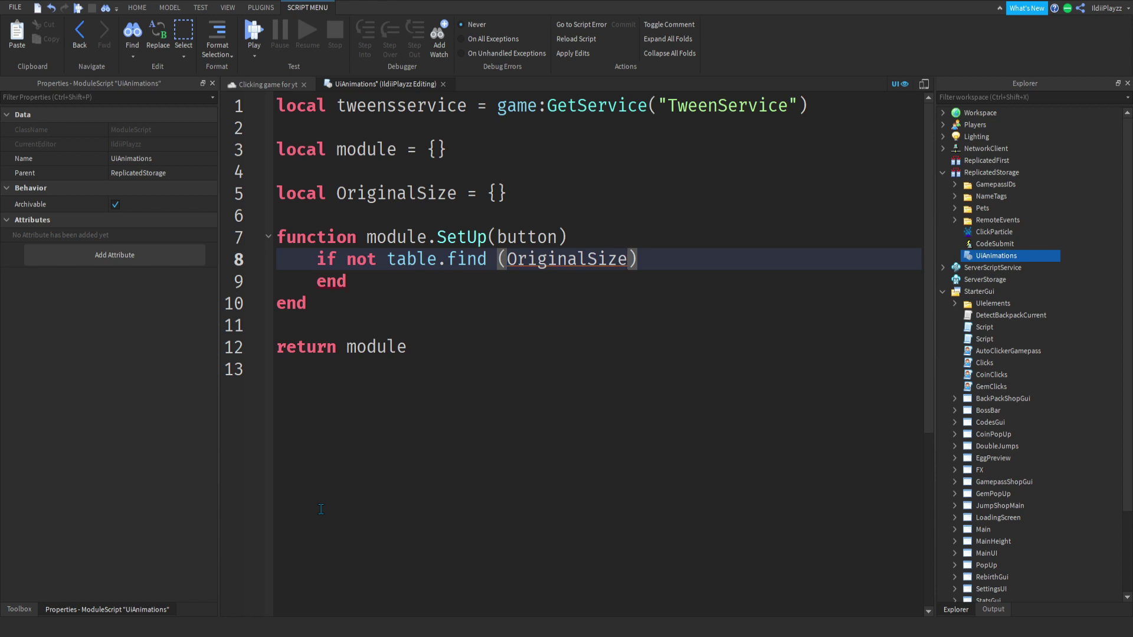
click(458, 193)
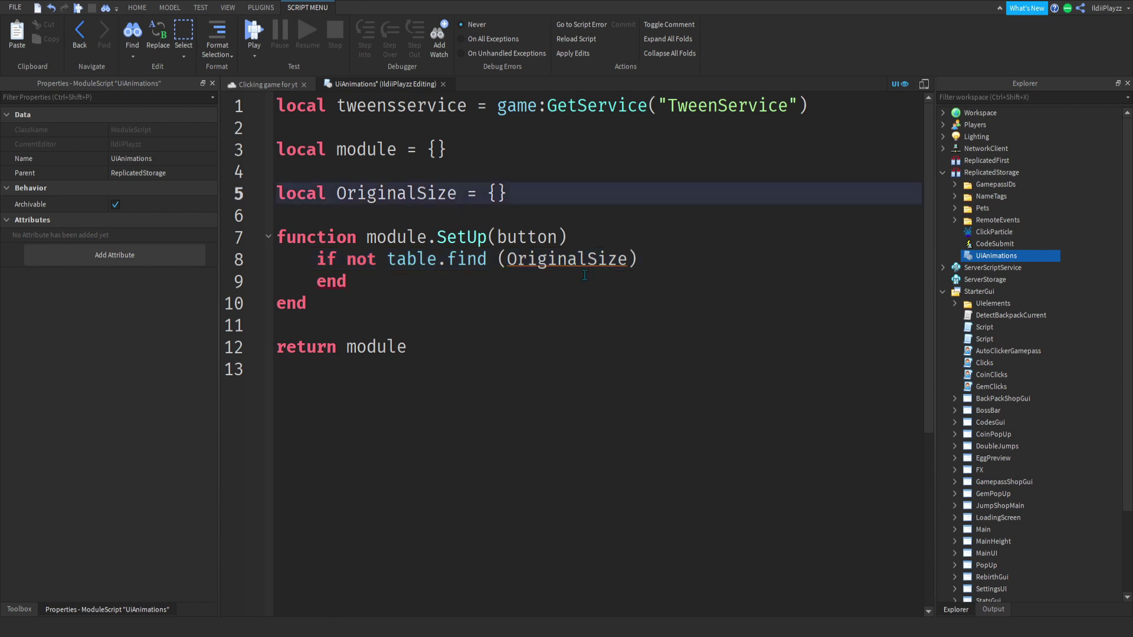
text(z)
click(628, 260)
text(z)
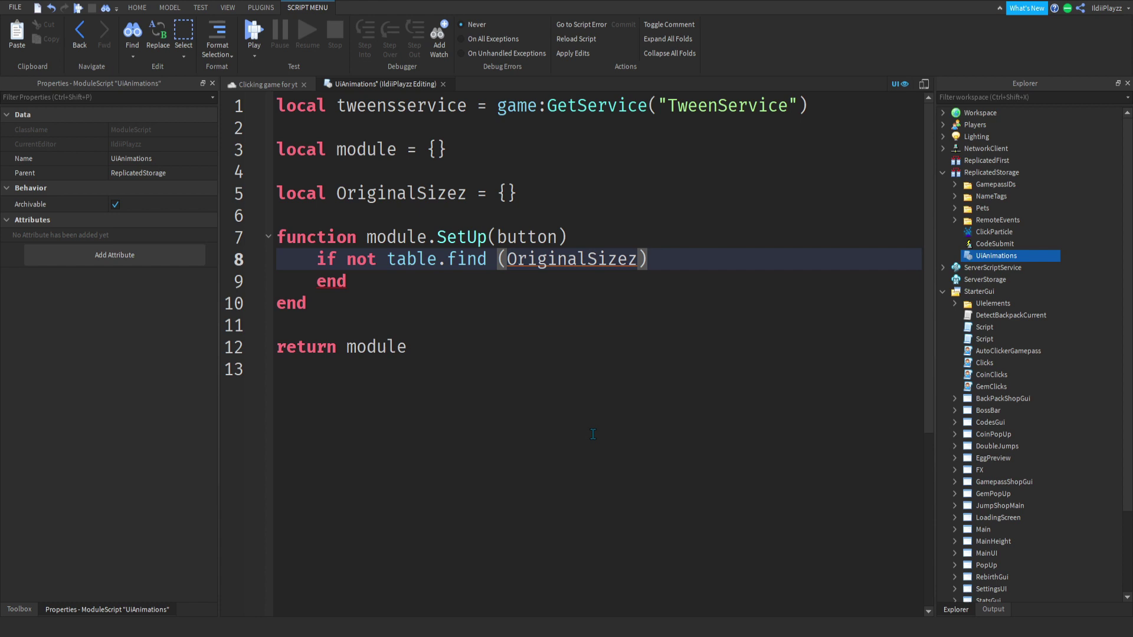
click(434, 200)
click(639, 260)
text(, )
text(button)
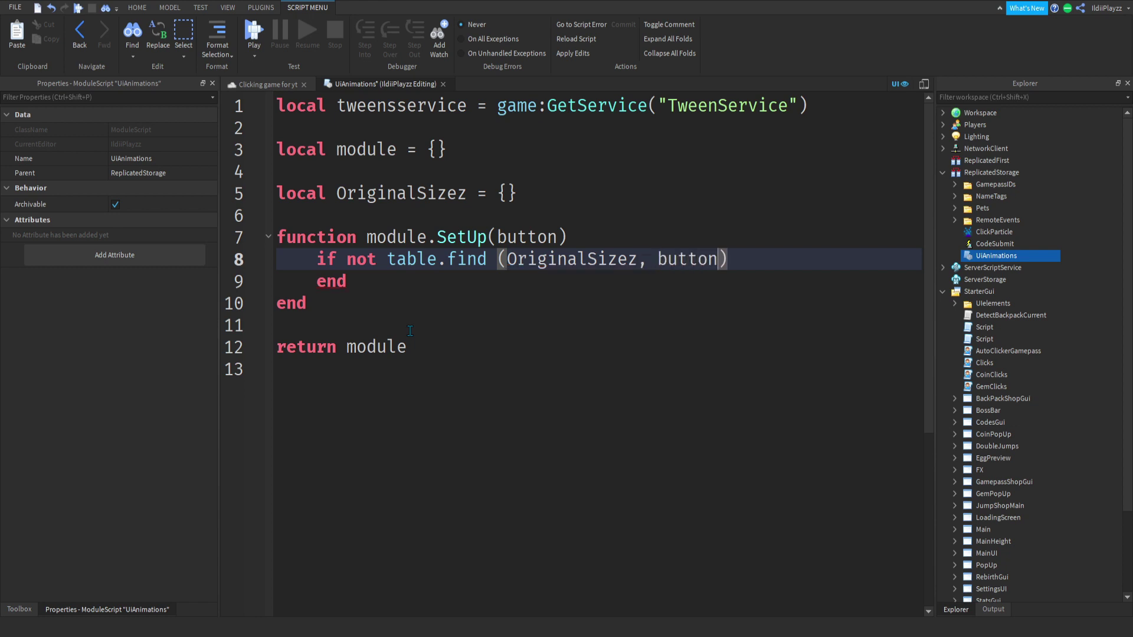
- Save OriginalSizez[button] = button.Size inside the if, then add 'local Main_Size = nil'
key(Right)
text(then)
key(Return)
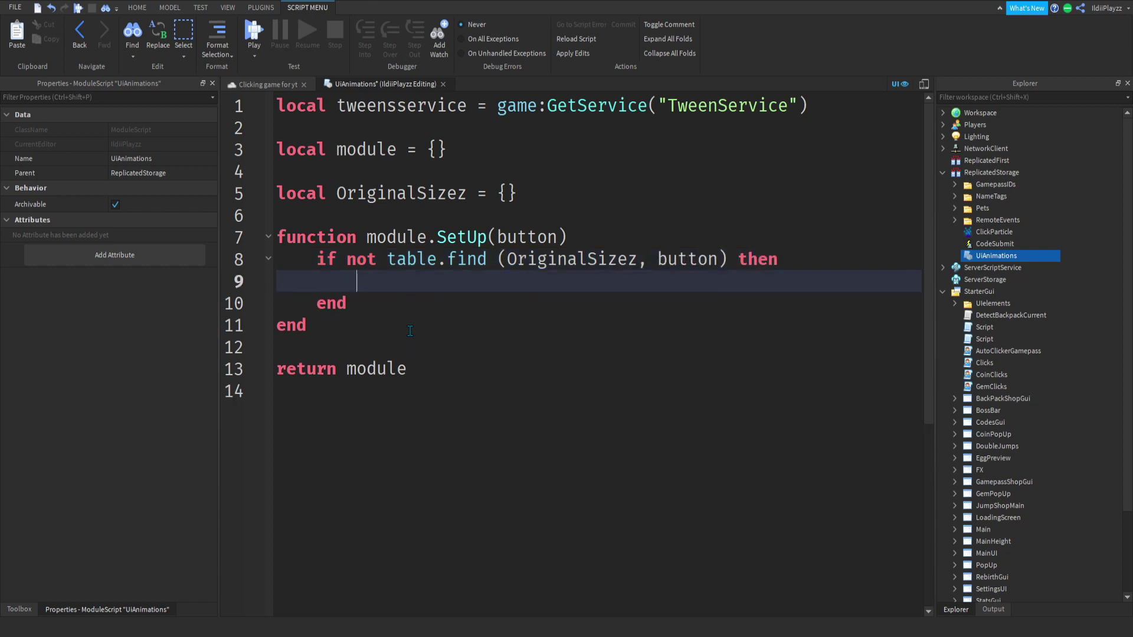
text(Ori)
text(g)
key(Tab)
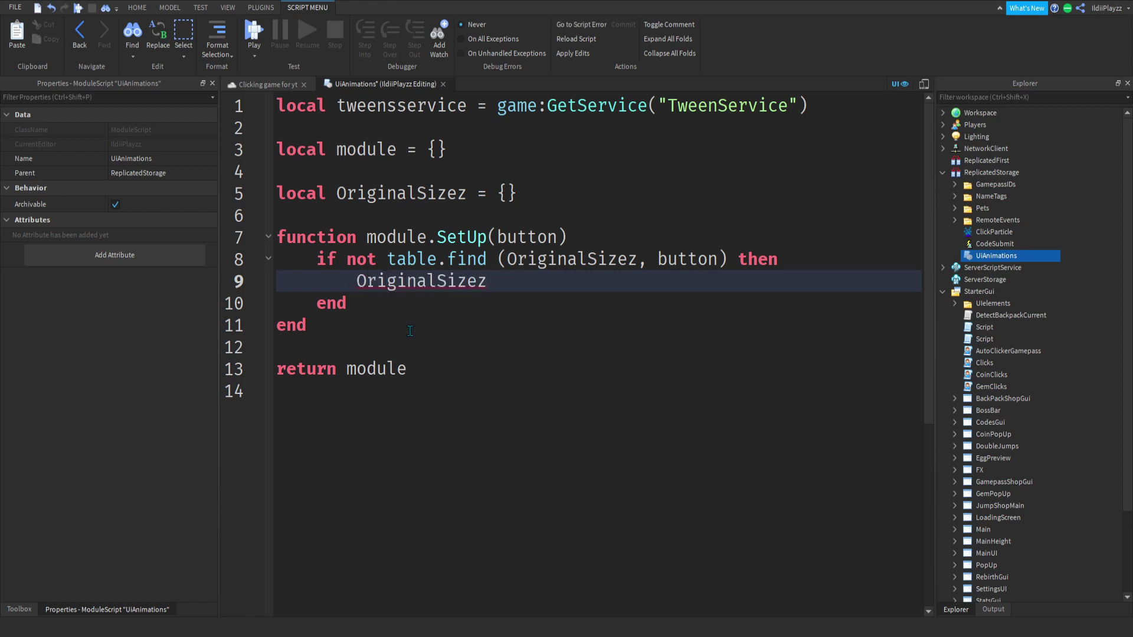
text([button)
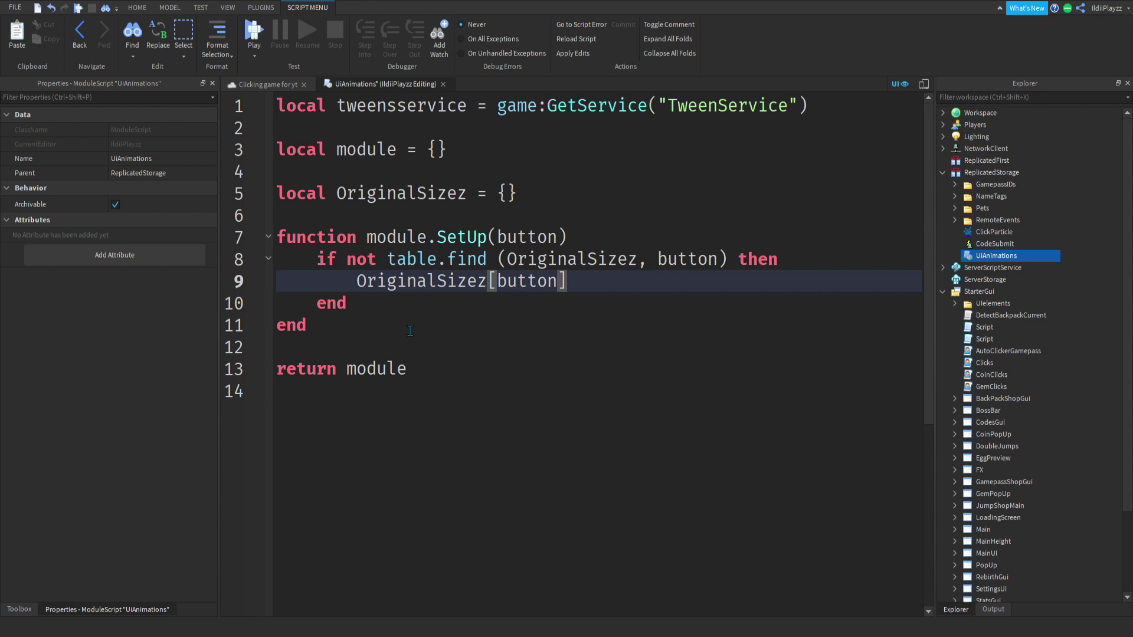
key(Right)
text(= b)
text(utton)
key(Return)
key(BackSpace)
key(BackSpace)
text(.Siz)
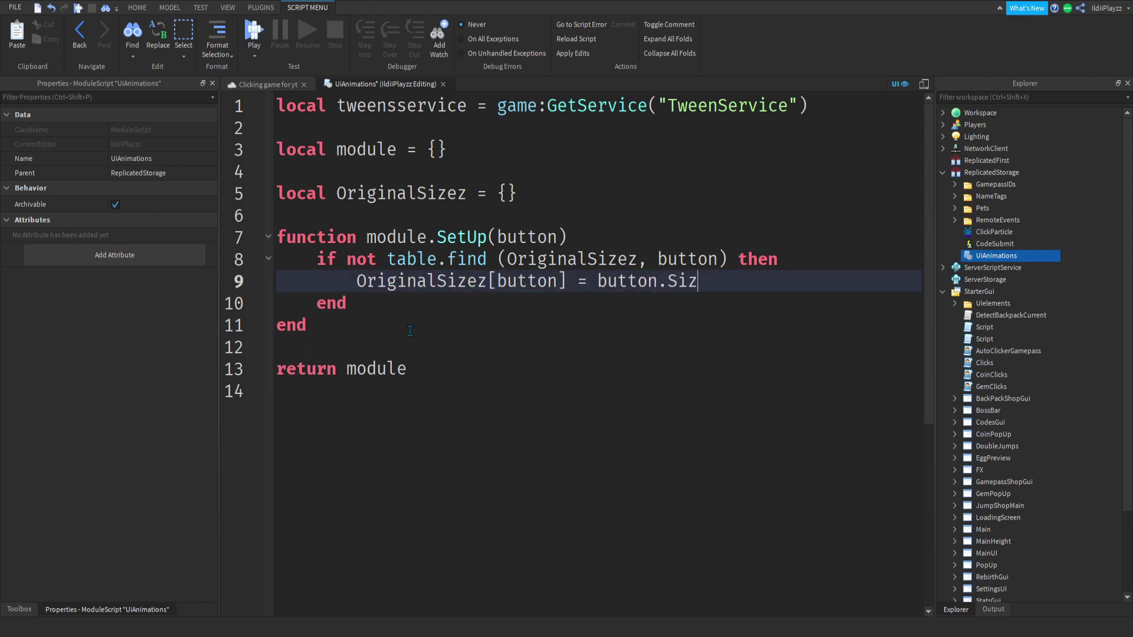
text(e)
key(Down)
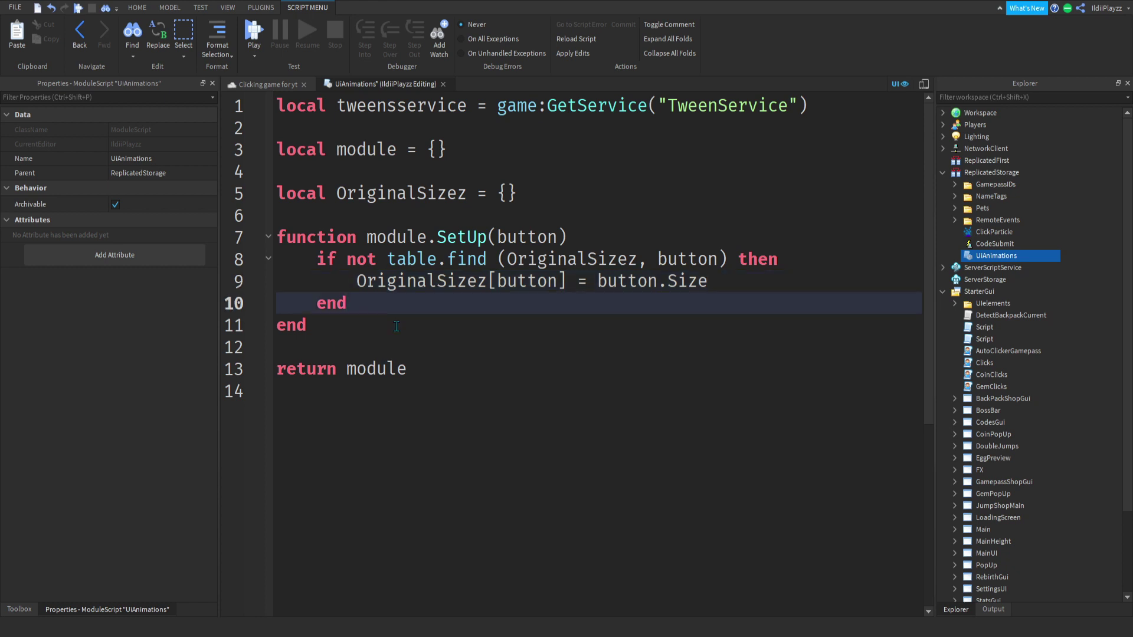
key(Return)
text(local )
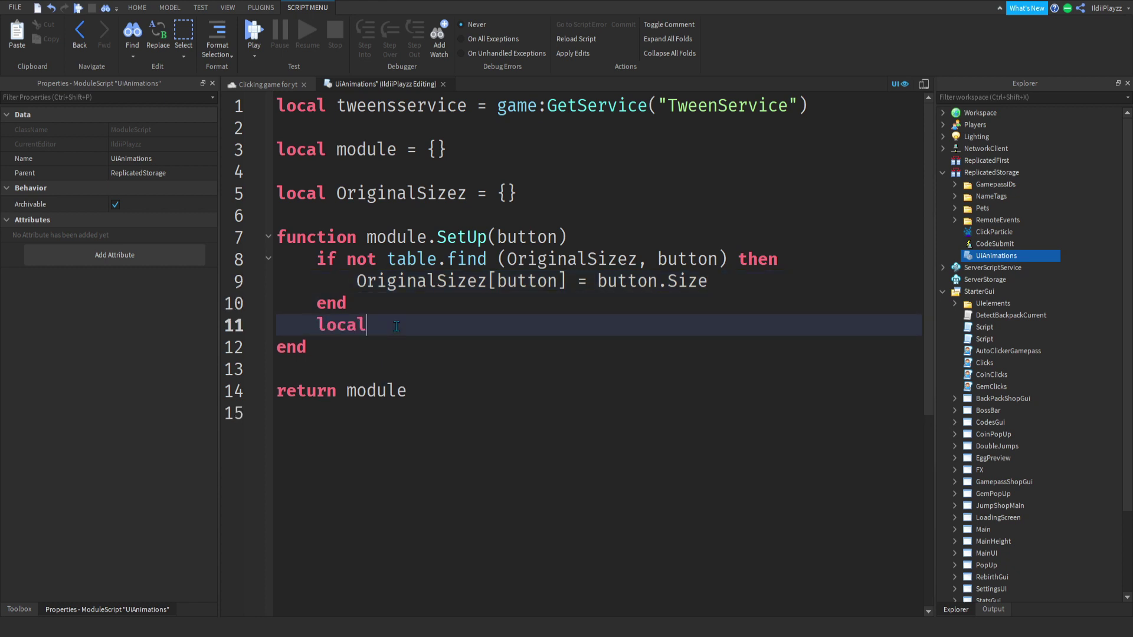
text(Main_Siz)
text(e = nil)
- Review the SetUp function's lines and highlight every use of OriginalSizez
scroll(590, 354, down, 5)
scroll(449, 287, up, 5)
drag(527, 325, 195, 283)
click(527, 325)
drag(277, 303, 531, 317)
click(531, 317)
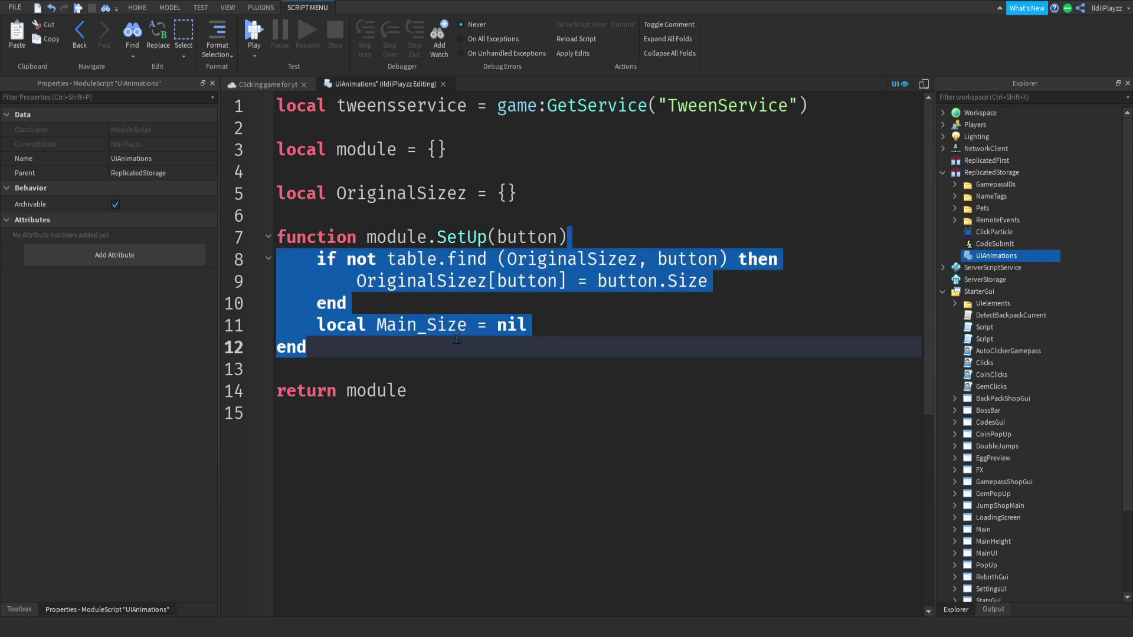
click(632, 422)
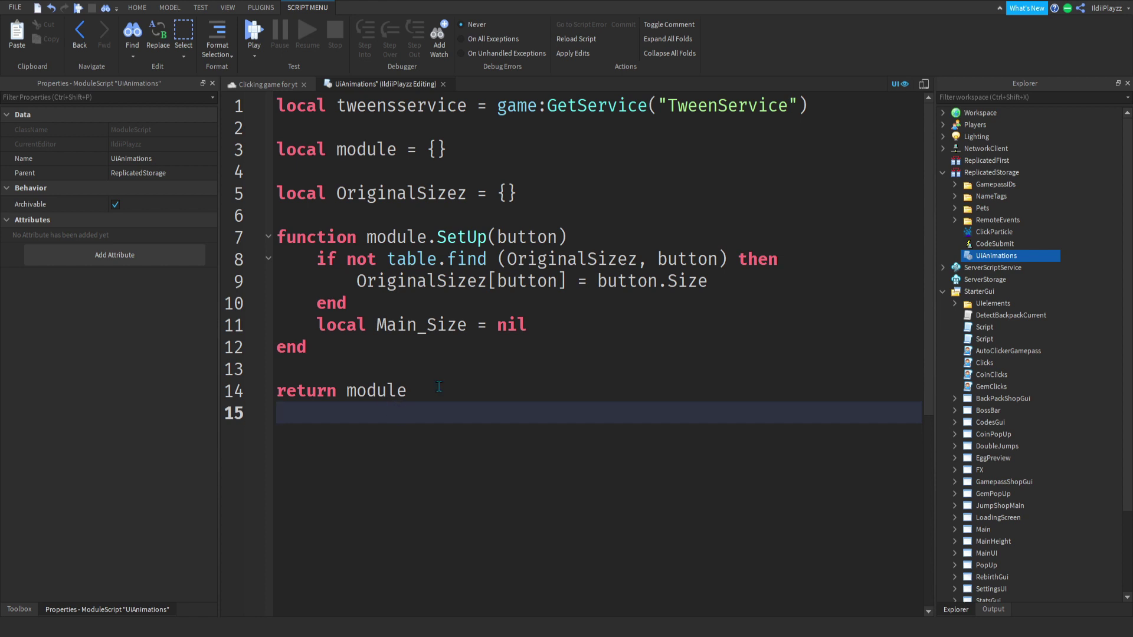
drag(330, 347, 316, 325)
click(568, 320)
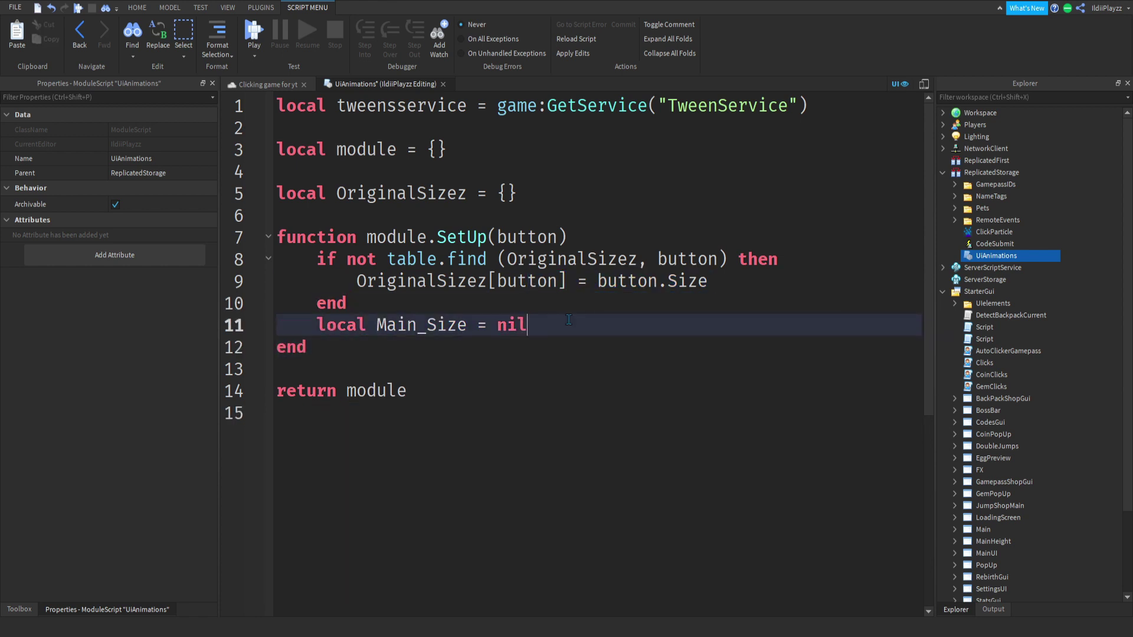
drag(569, 325, 275, 324)
click(602, 347)
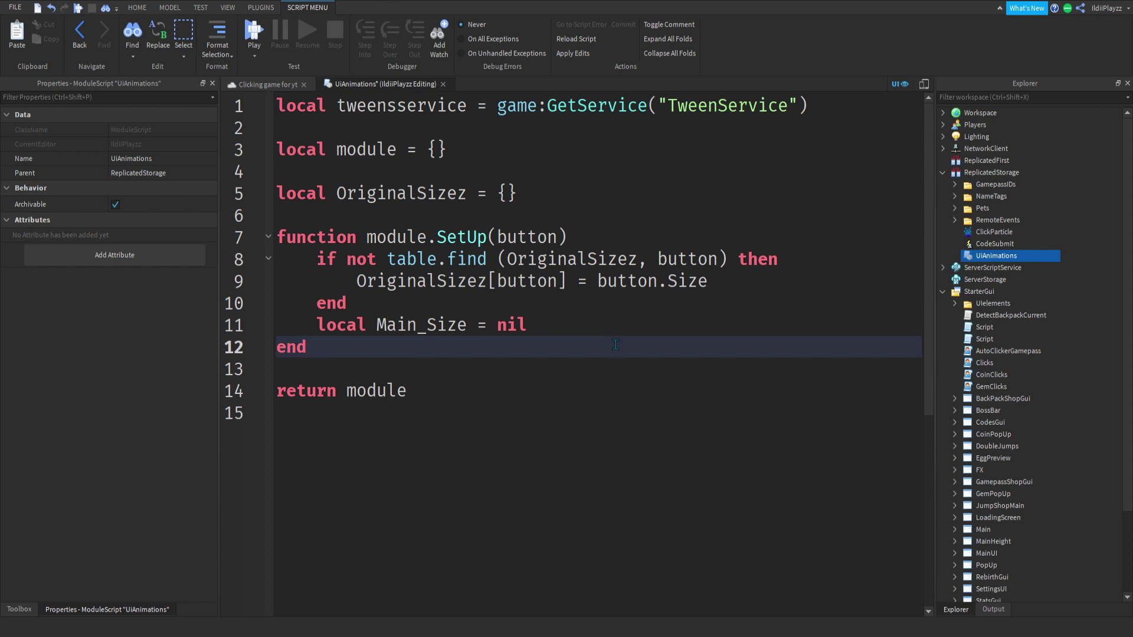
drag(529, 325, 513, 328)
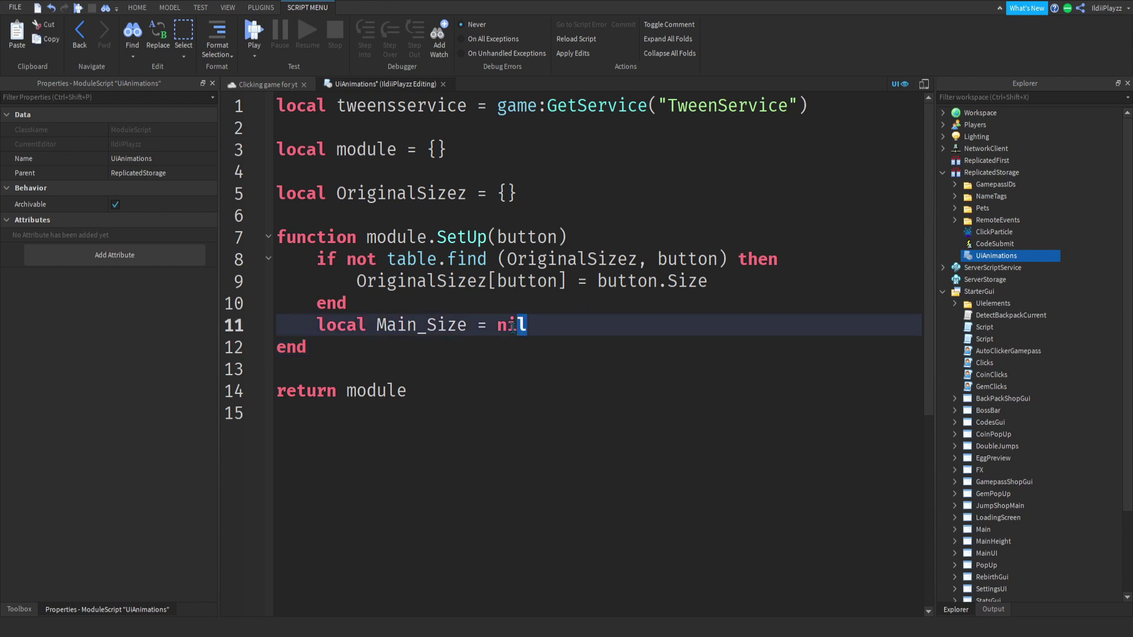
click(469, 283)
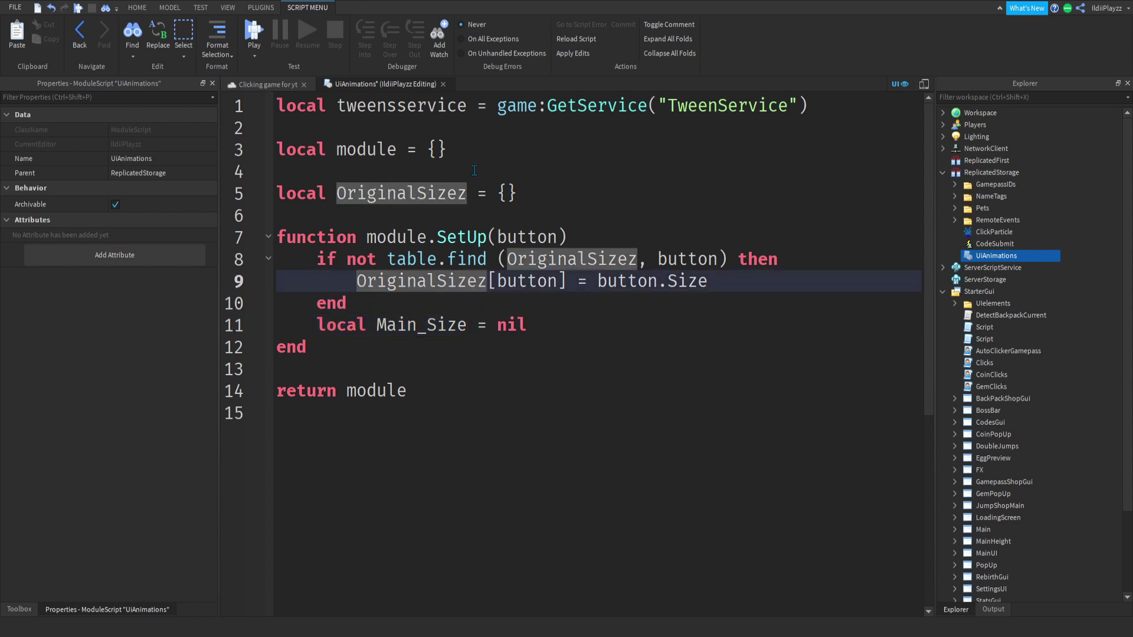
key(Up)
key(Up)
key(Up)
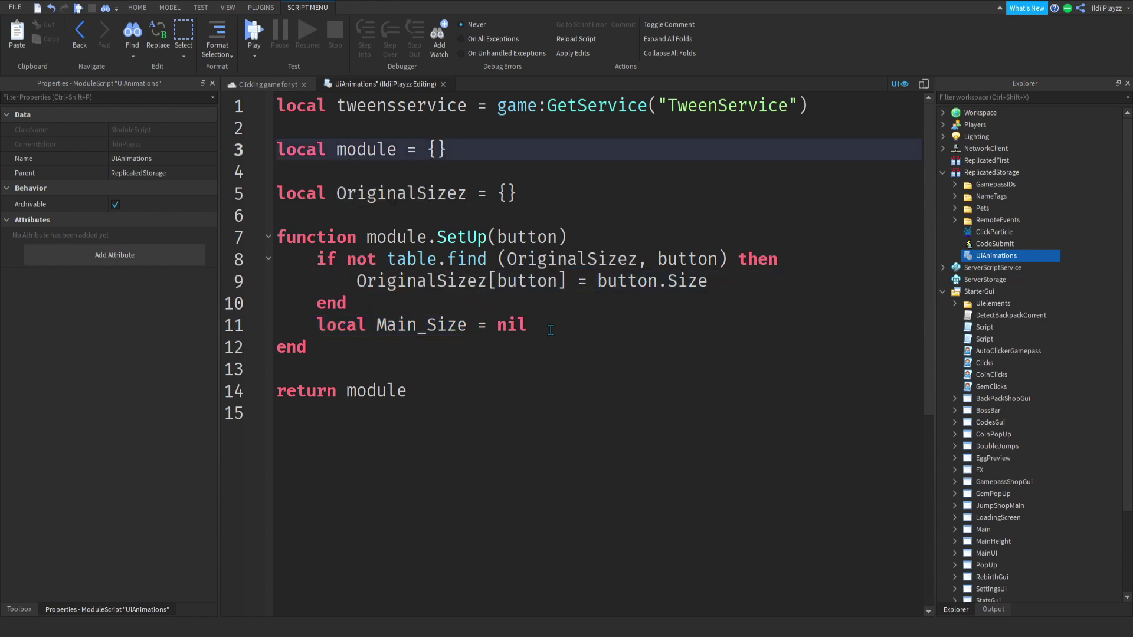
- Write an empty 'local function OnMouseEnter(button, Original_Size)' below the OriginalSizez table
click(531, 195)
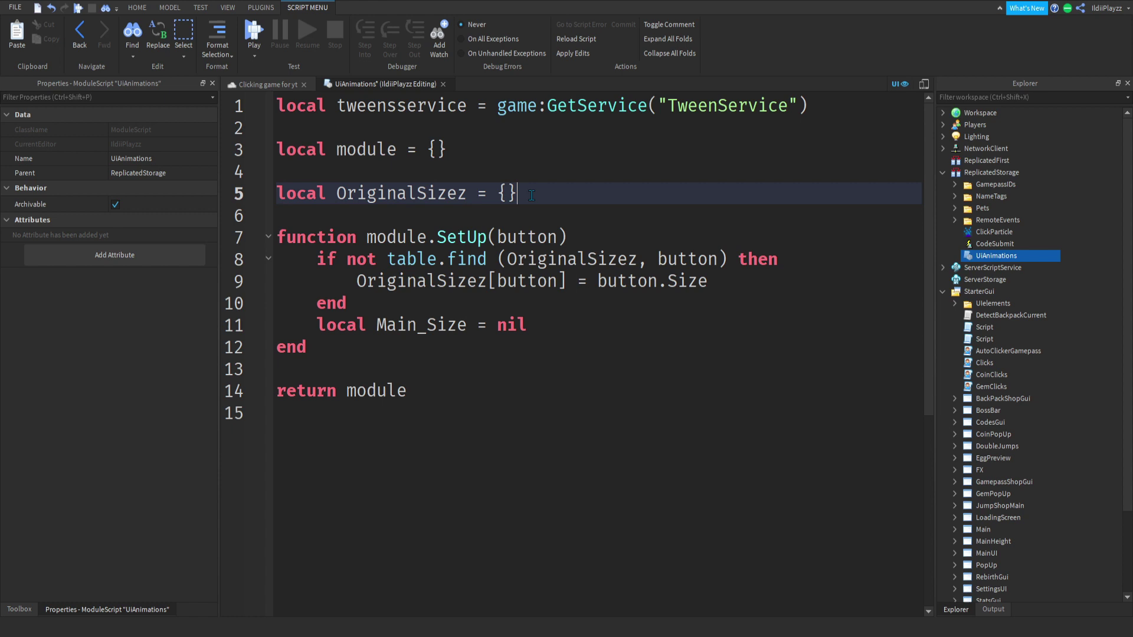
key(Return)
key(Return)
text(local fu)
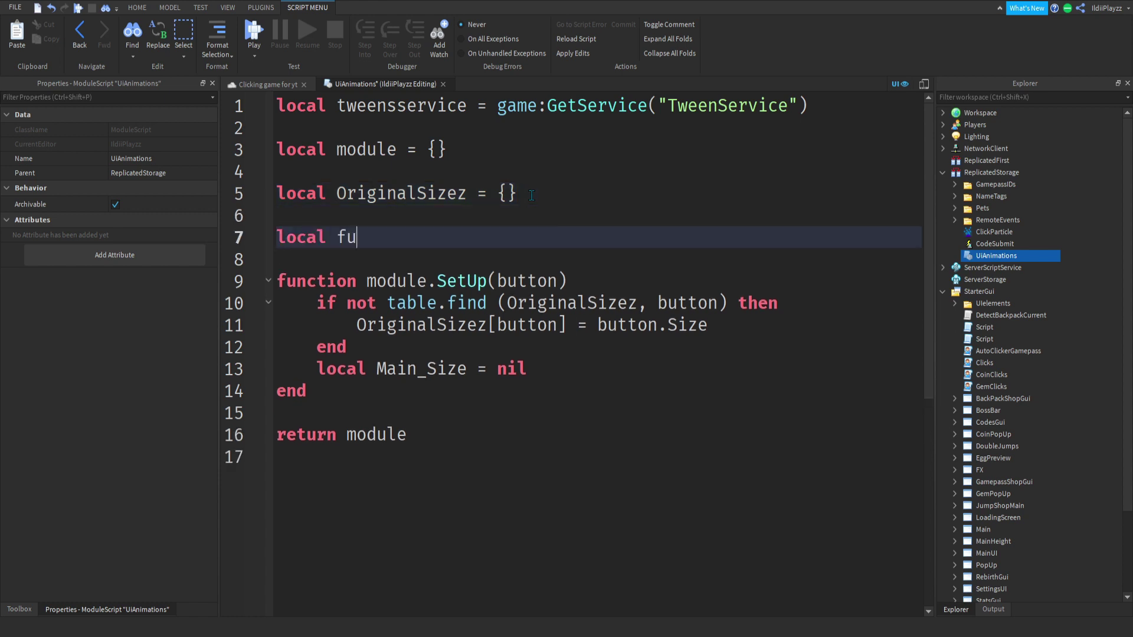
text(nction On)
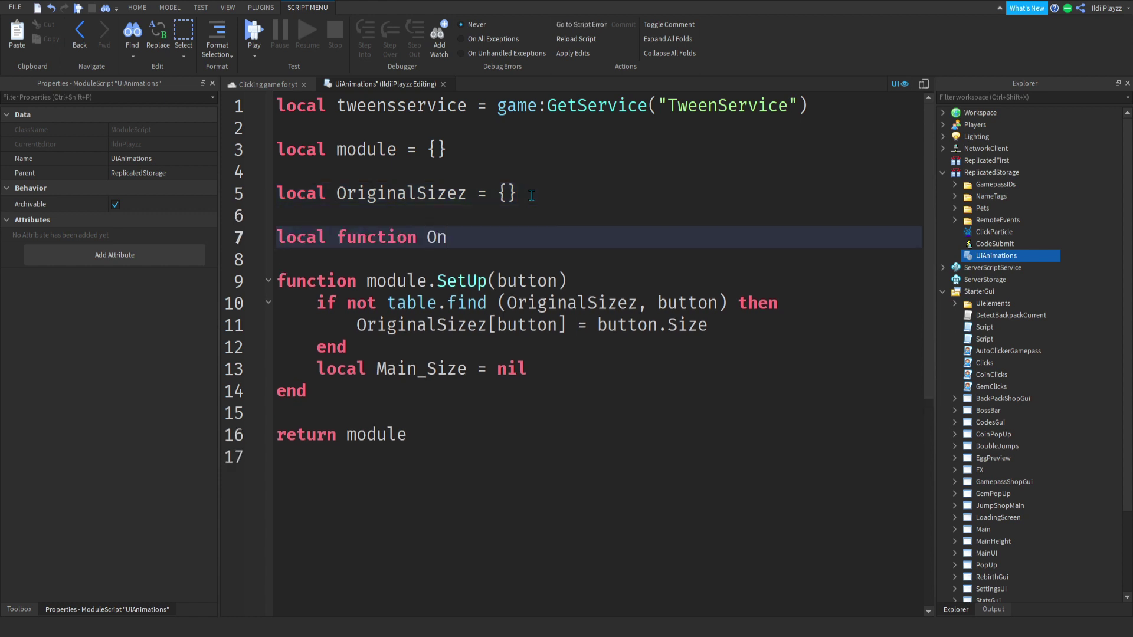
text(Mouse)
text(Enter(bu)
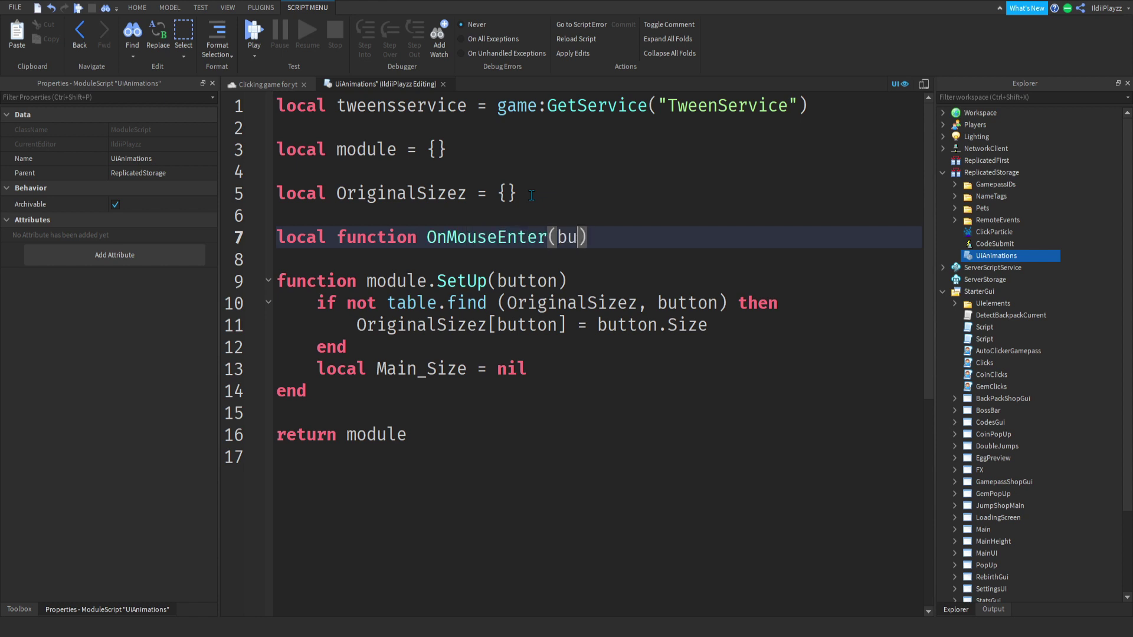
text(tton, o)
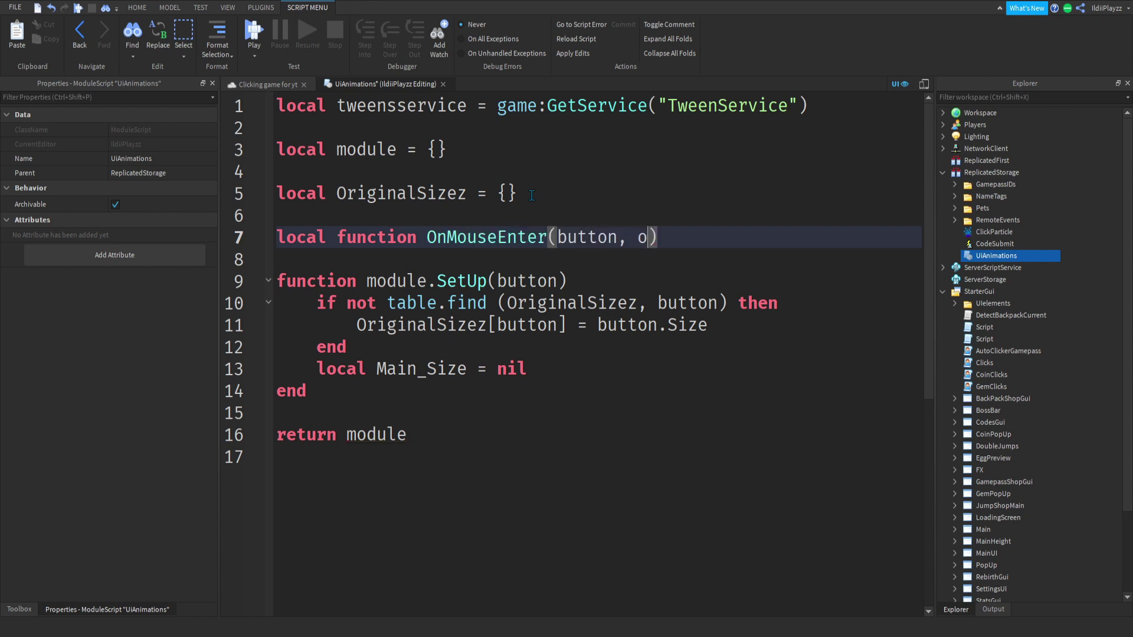
text(rigi)
key(Tab)
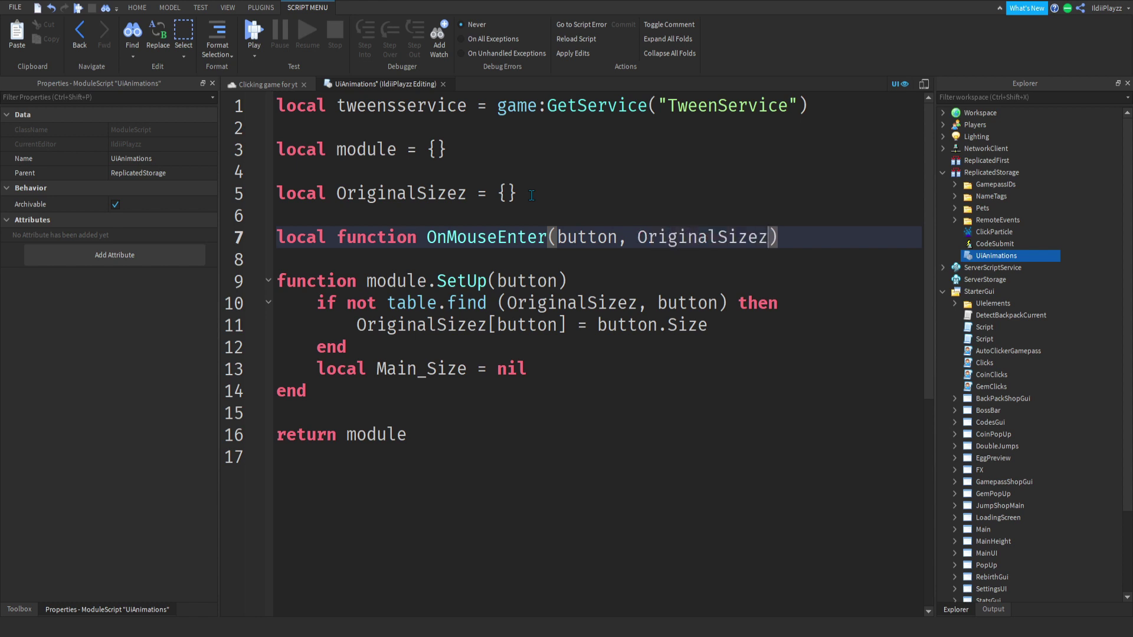
key(BackSpace)
key(BackSpace)
key(BackSpace)
key(BackSpace)
key(BackSpace)
key(BackSpace)
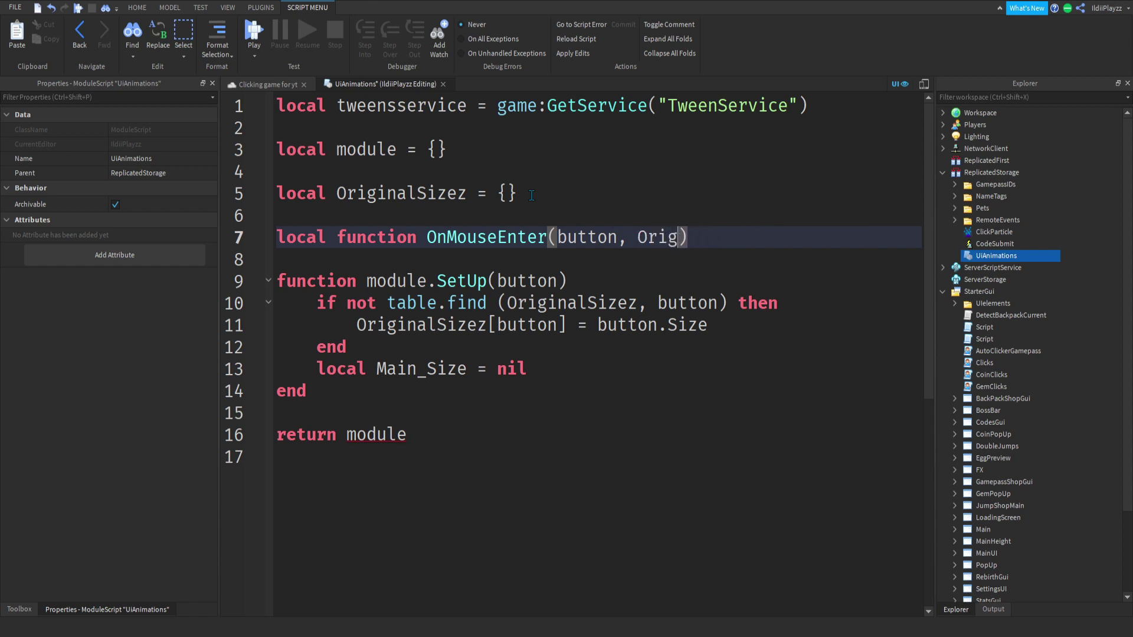
text(inal)
text(_Size_)
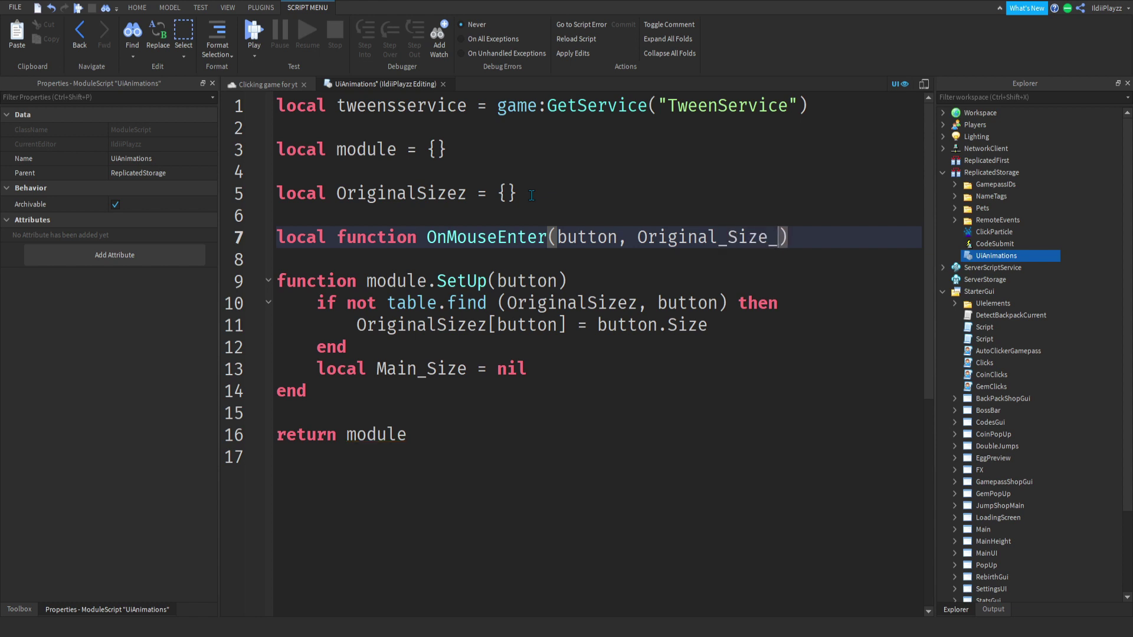
key(BackSpace)
key(Return)
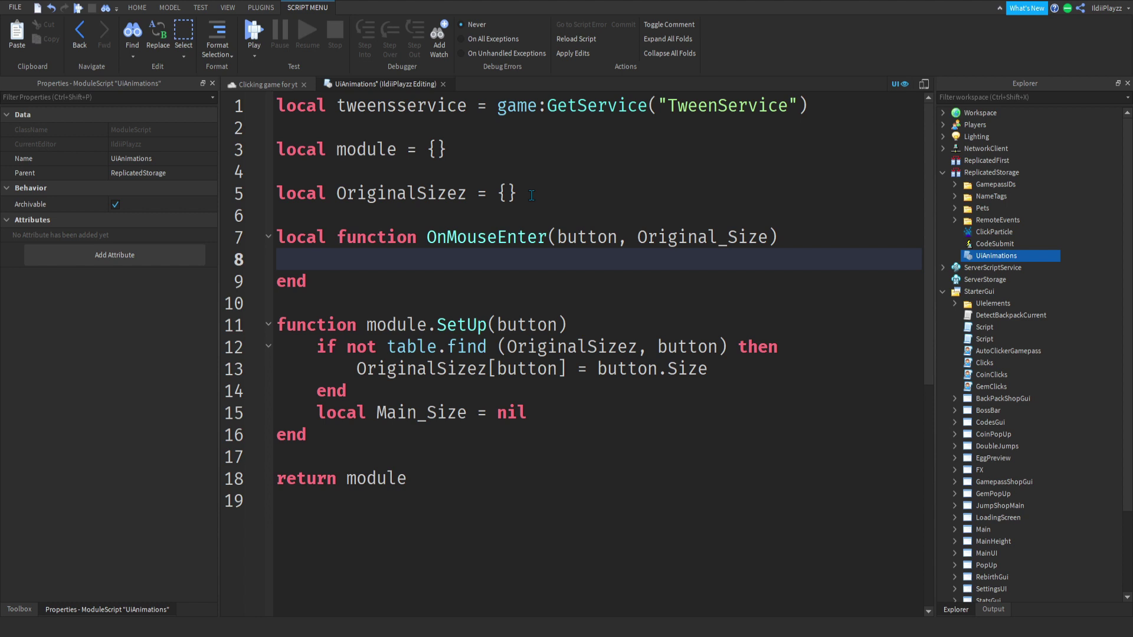
double_click(499, 412)
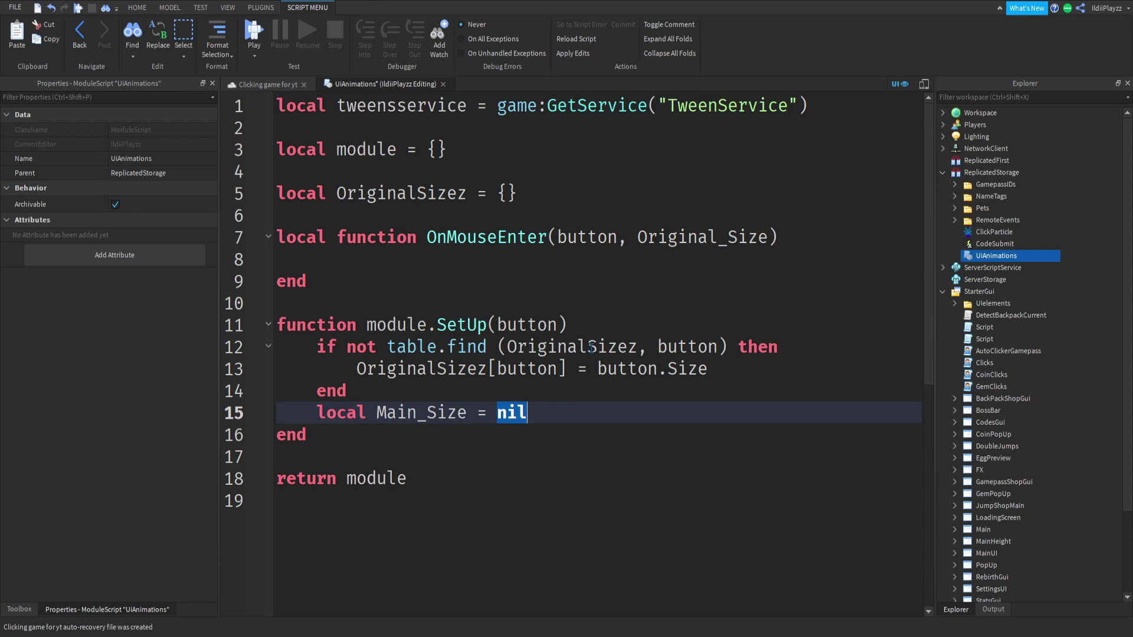
- Replace nil in the Main_Size line with OriginalSizez[button]
click(635, 348)
click(513, 413)
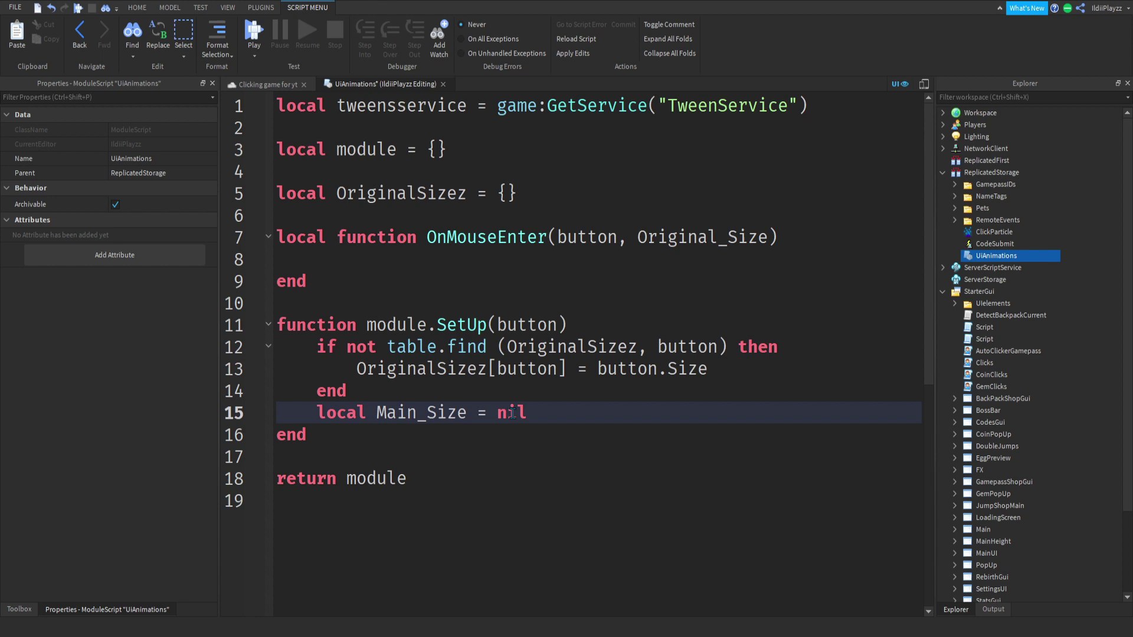
double_click(512, 414)
text(OriginalSizez)
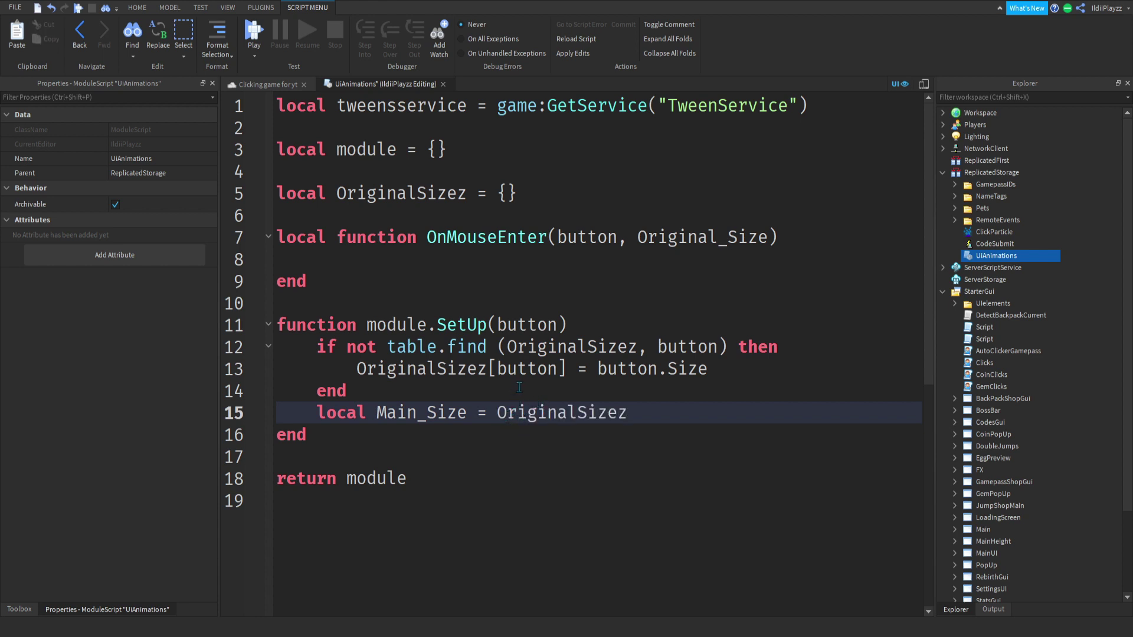
text([button)
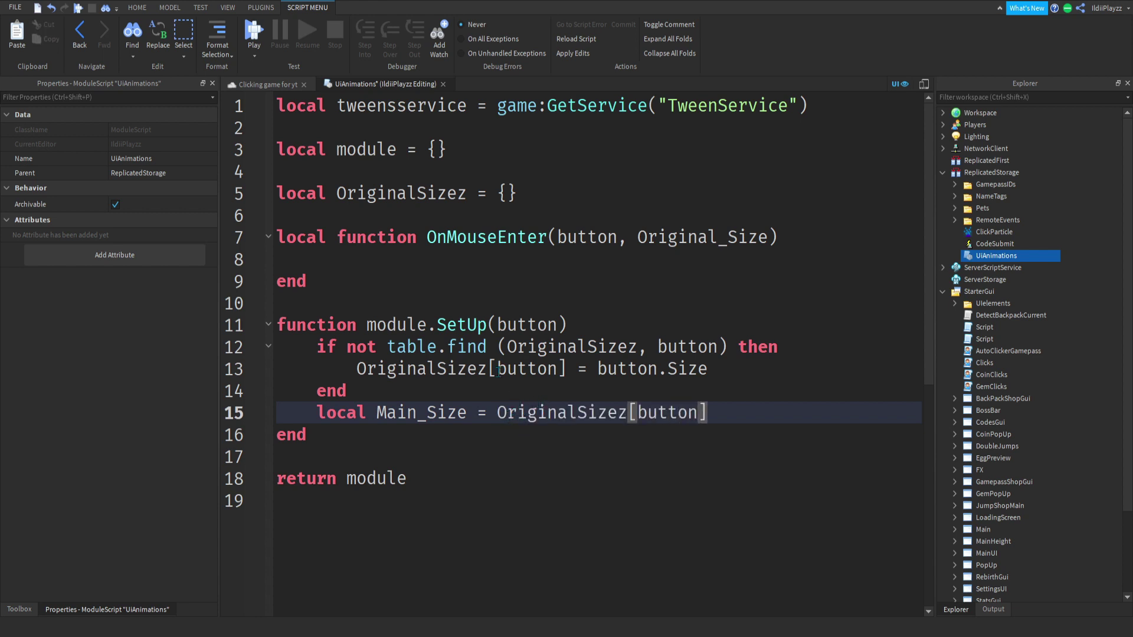
click(737, 421)
- Connect button.MouseEnter to a function calling OnMouseEnter(button, Main_Size)
key(Return)
key(Return)
text(button)
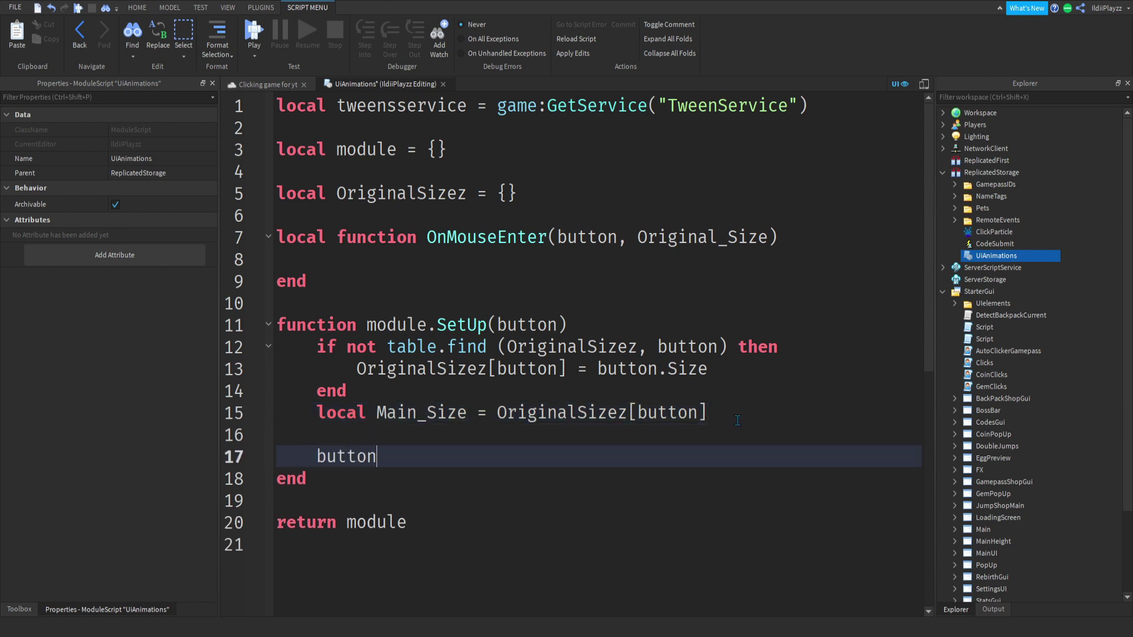
text(.MouseE)
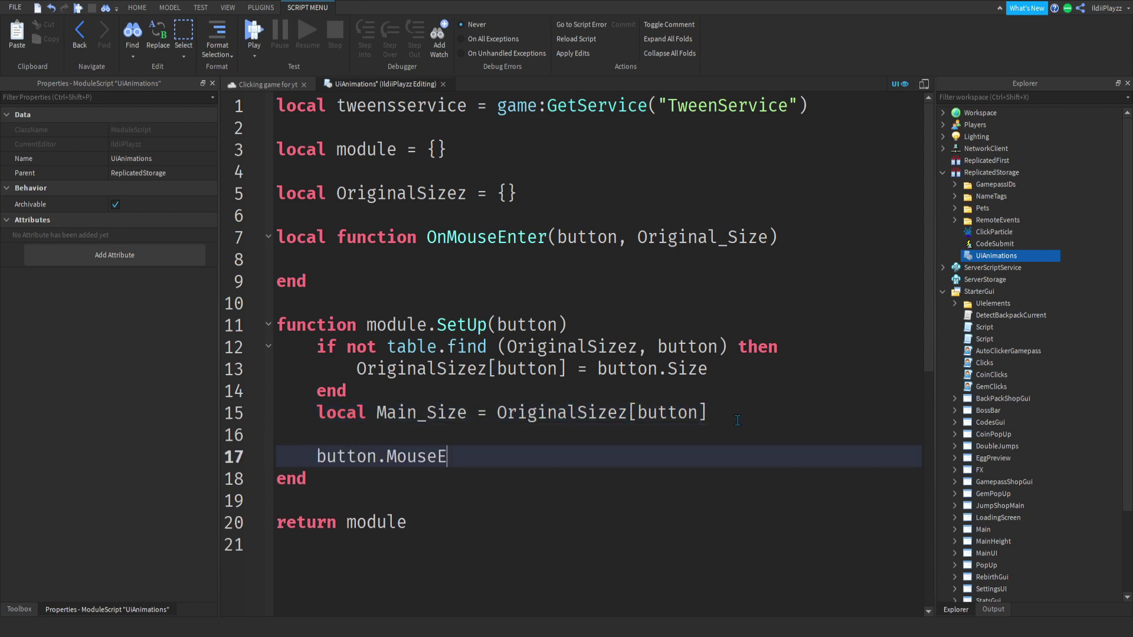
text(nter)
text(:Connect(fu)
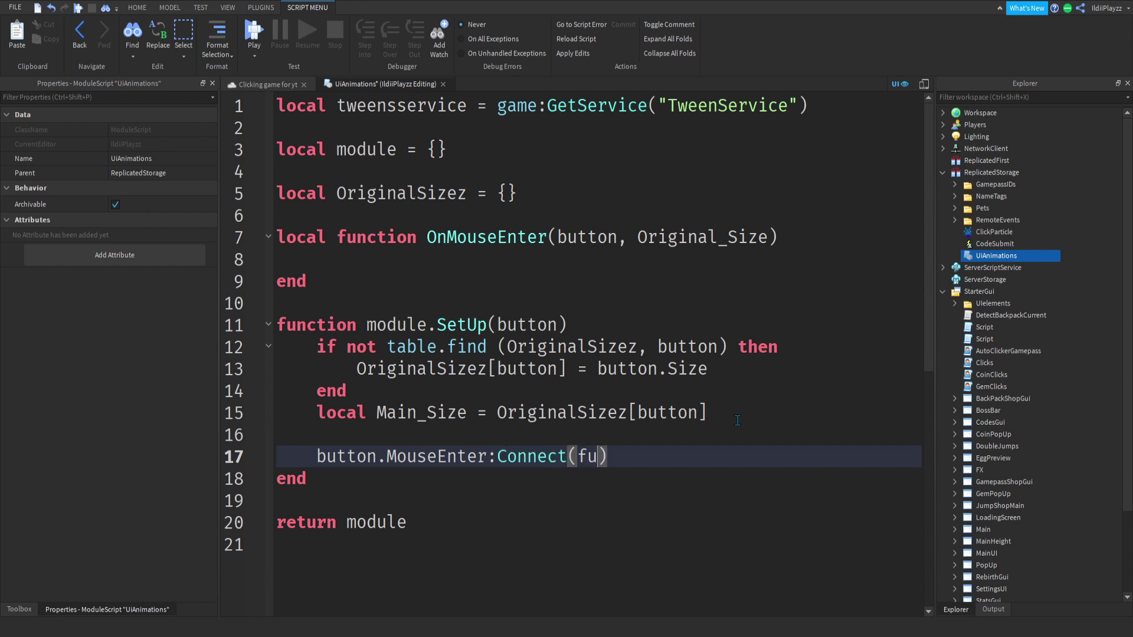
text(nction())
key(Return)
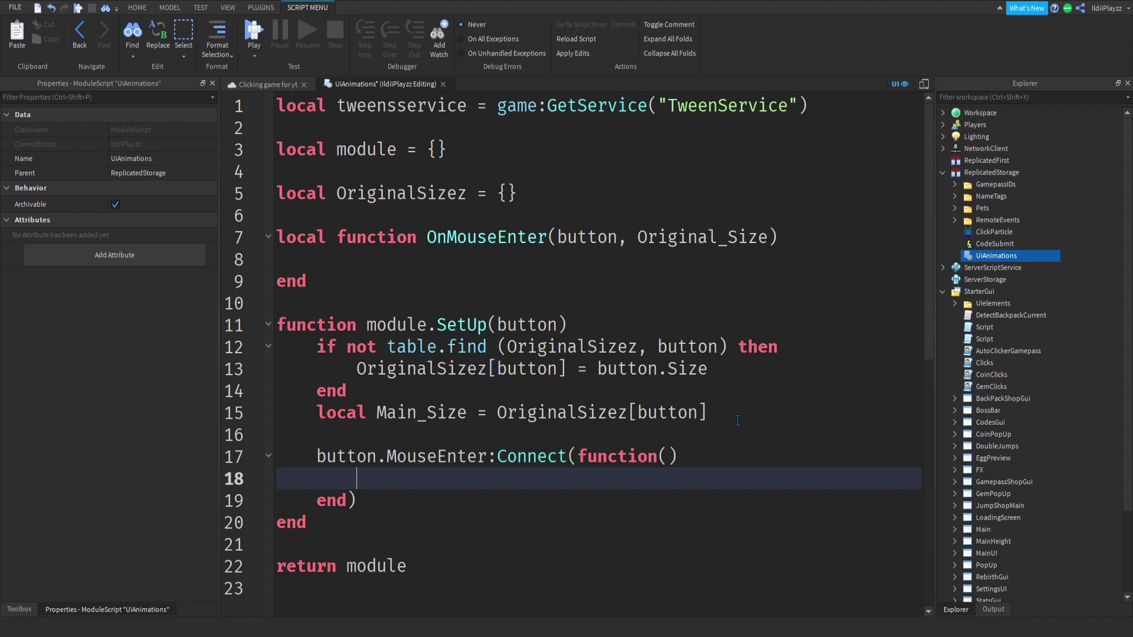
text(on)
key(Tab)
text(()
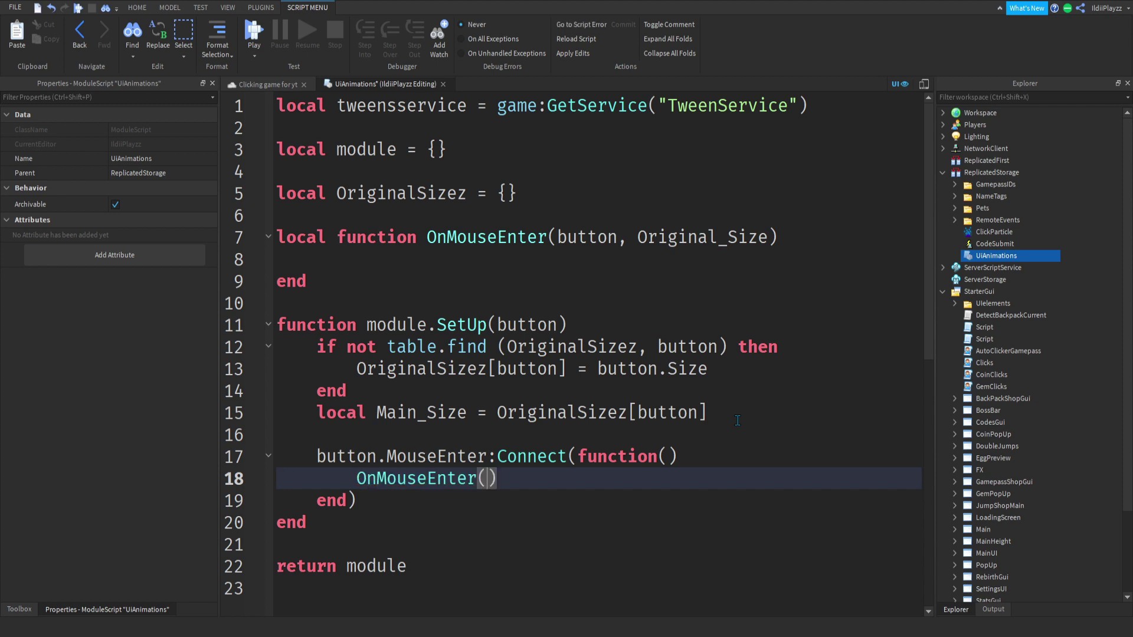
text(button)
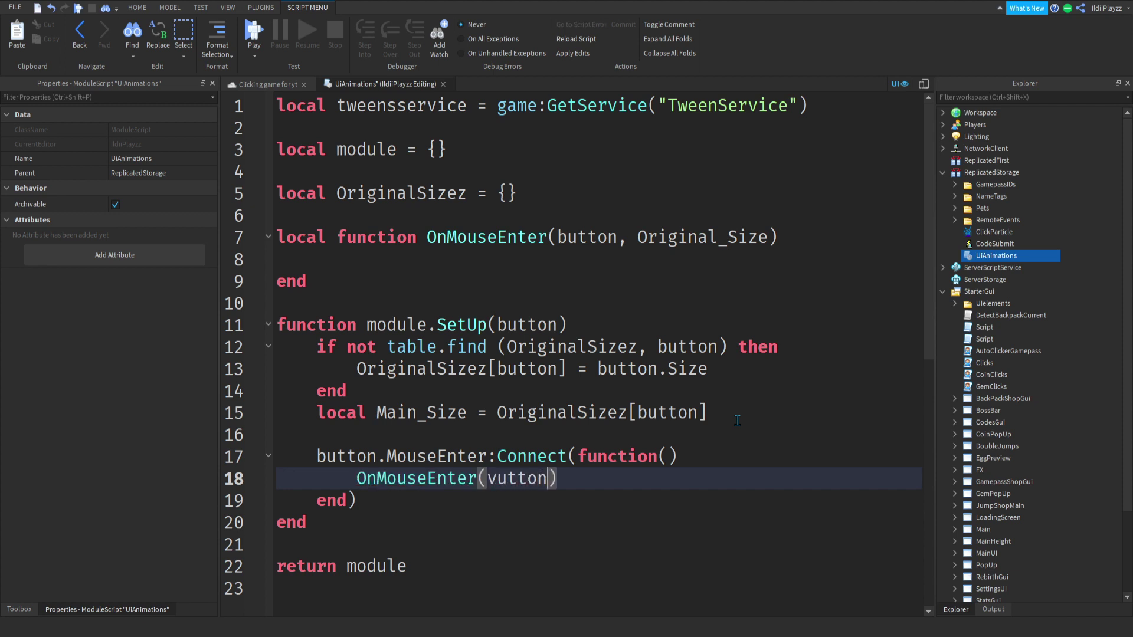
key(BackSpace)
key(BackSpace)
key(Tab)
key(BackSpace)
key(BackSpace)
key(BackSpace)
key(BackSpace)
key(BackSpace)
key(BackSpace)
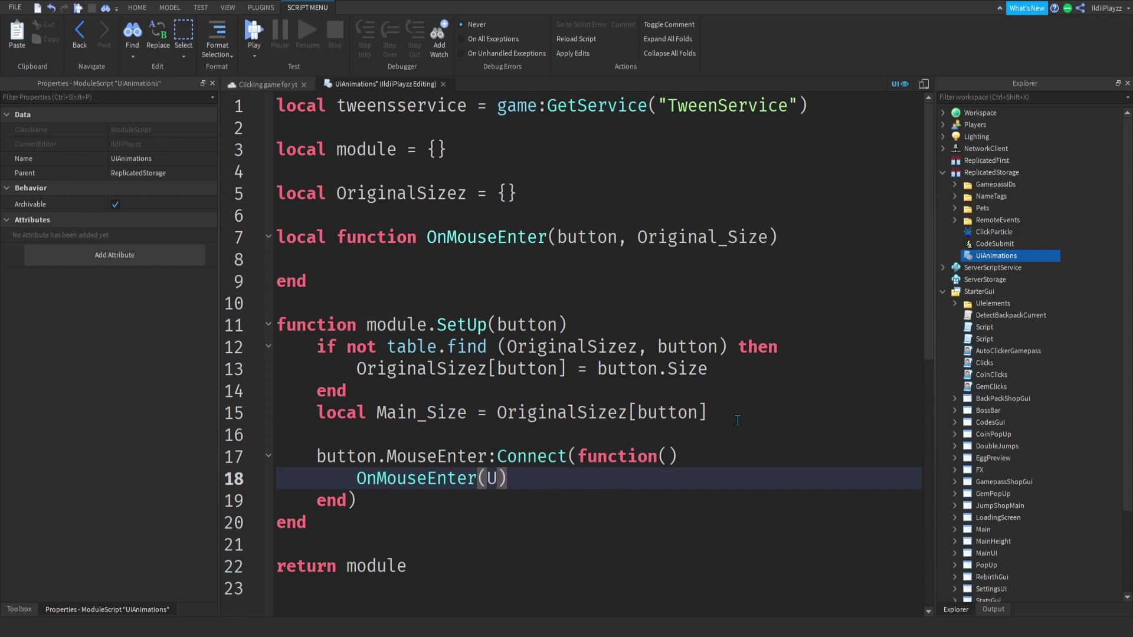
key(BackSpace)
text(button, )
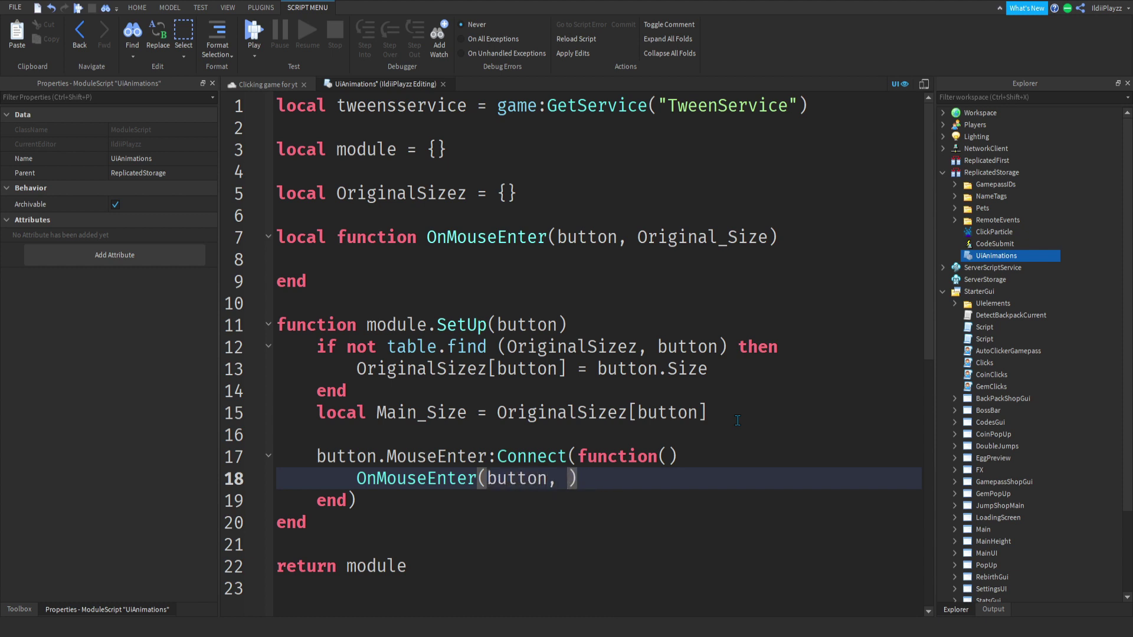
text(Main_Size)
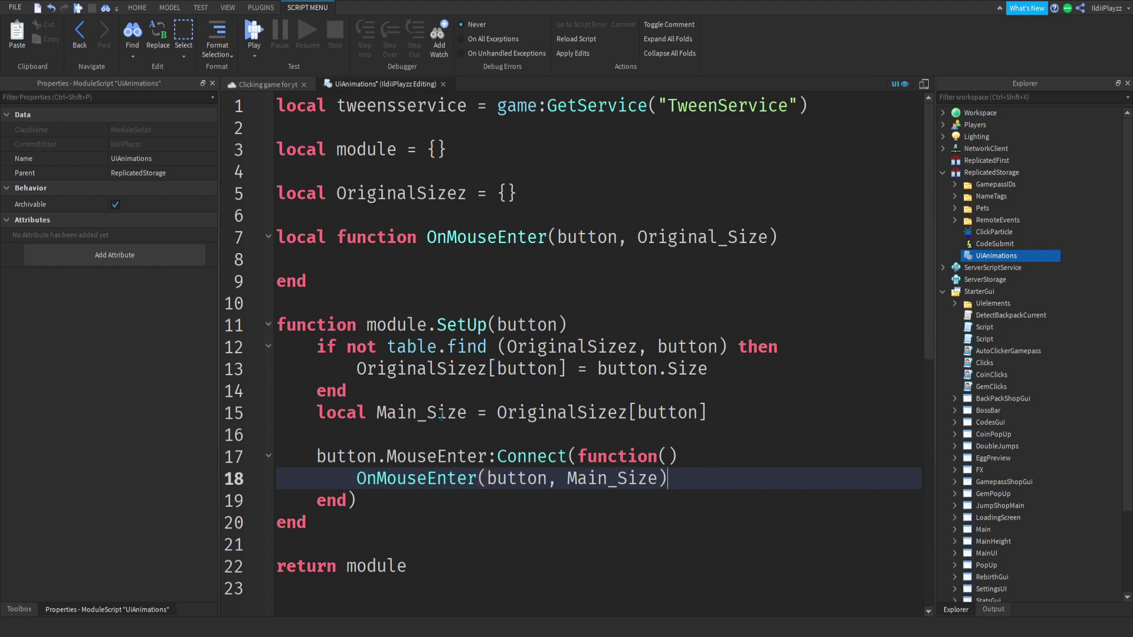
click(449, 391)
key(Return)
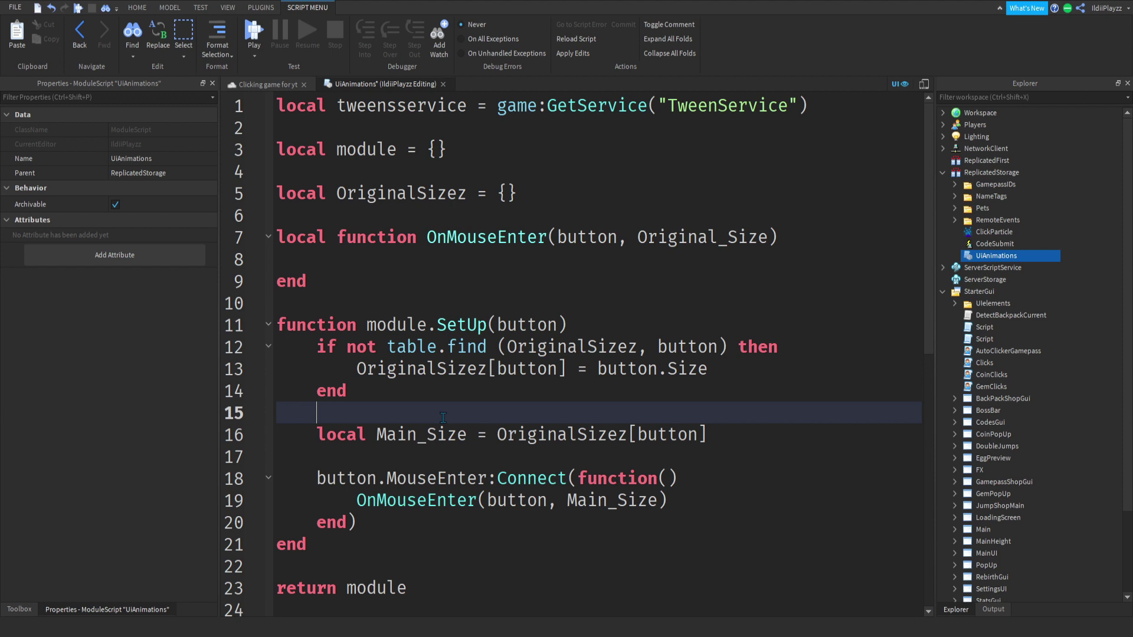
click(340, 279)
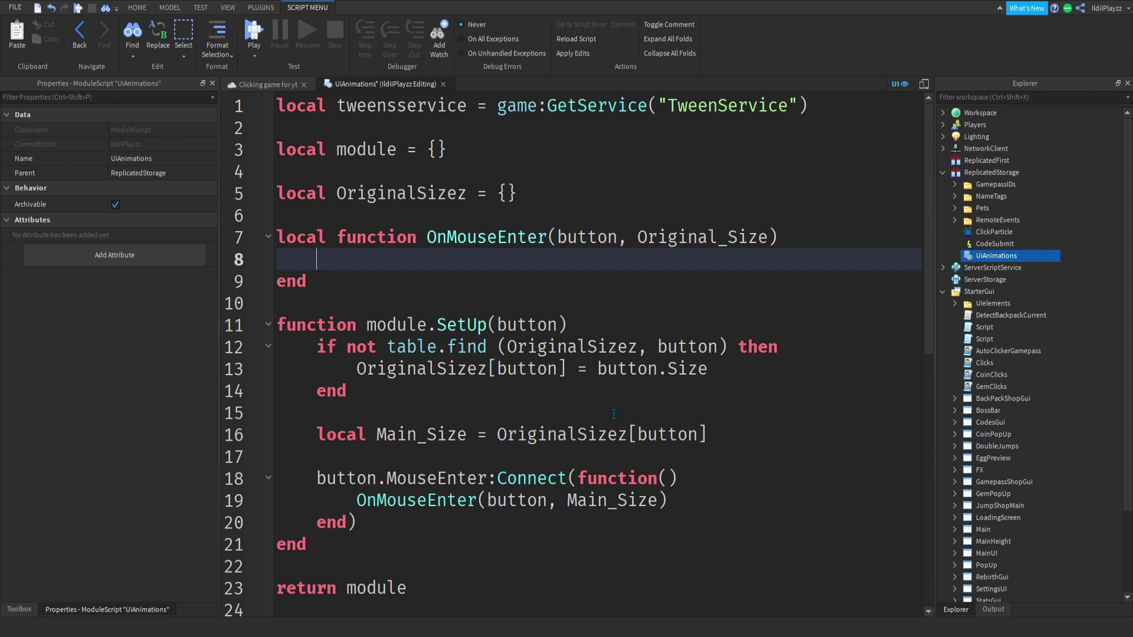
- Add the setting 'local HoverSize = 1.5' below the TweenService line
click(815, 106)
key(Return)
key(Return)
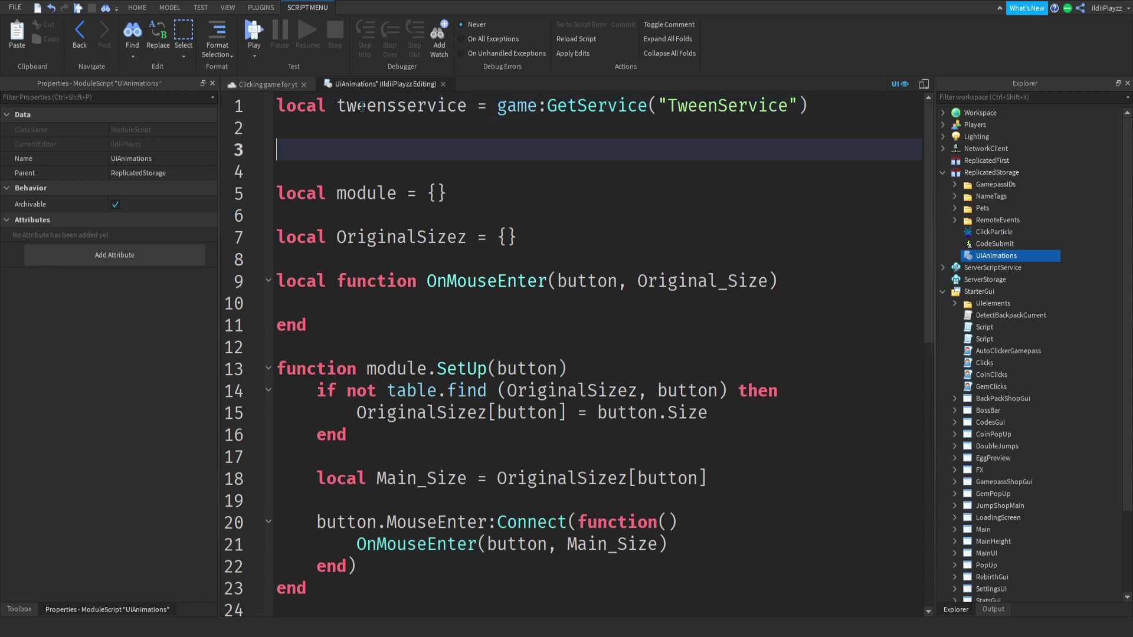
text(local Ho)
text(verSize =)
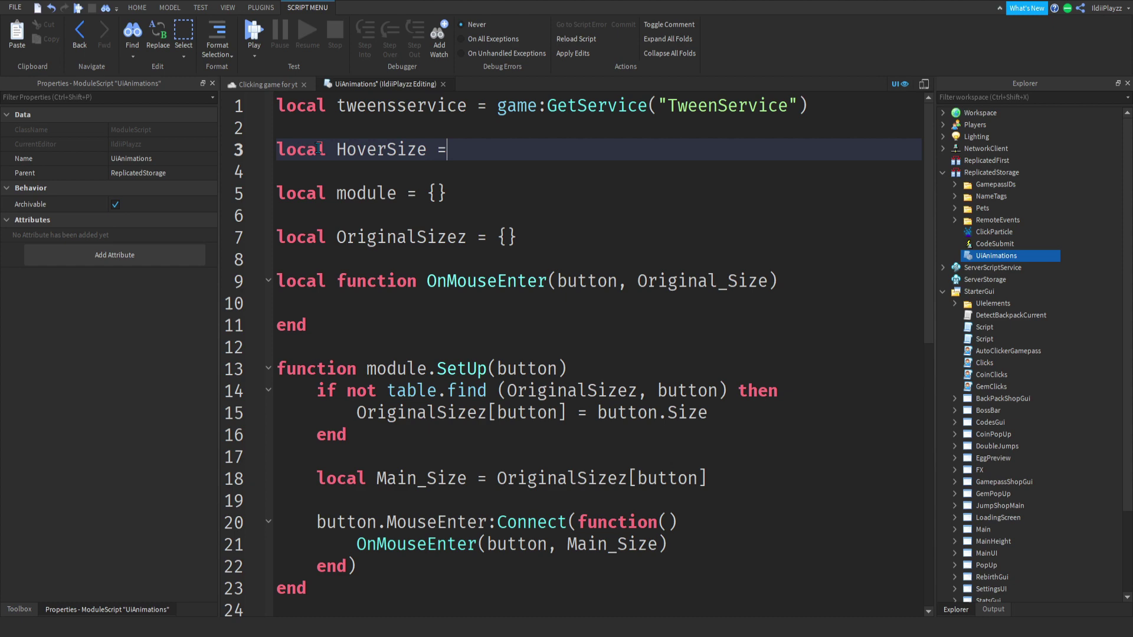
text( 1.5)
scroll(558, 338, down, 2)
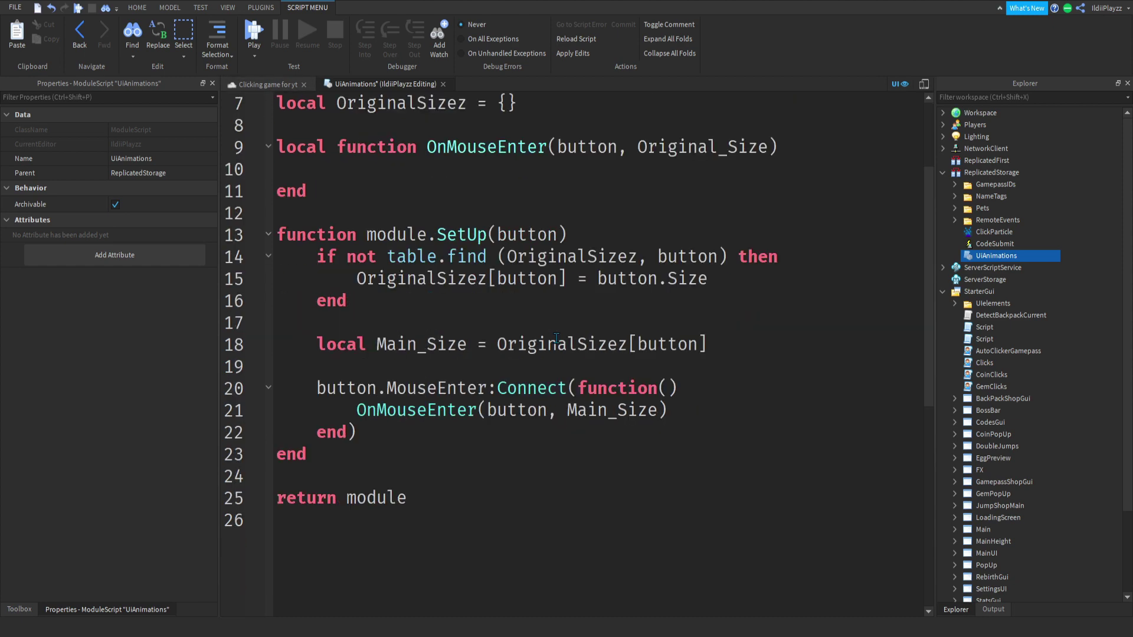
scroll(429, 251, up, 1)
- Start 'local HoverSize = UDim2.new(' in OnMouseEnter, leaving its arguments on an empty line
click(370, 213)
key(Down)
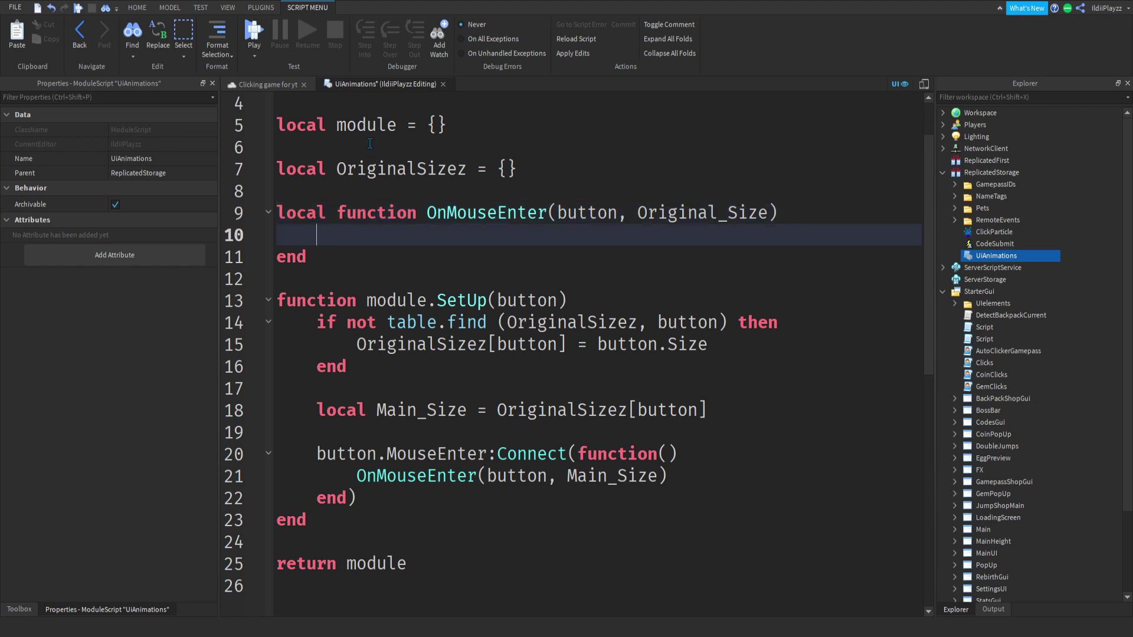
text(local Hove)
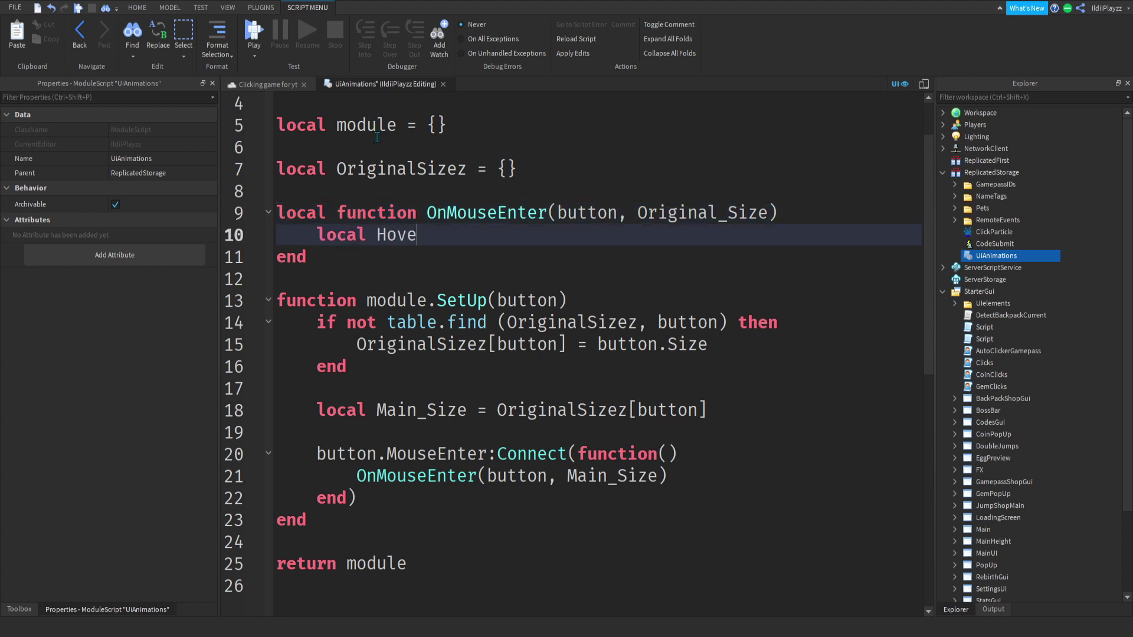
text(rSize = u)
key(Tab)
text(.new(or)
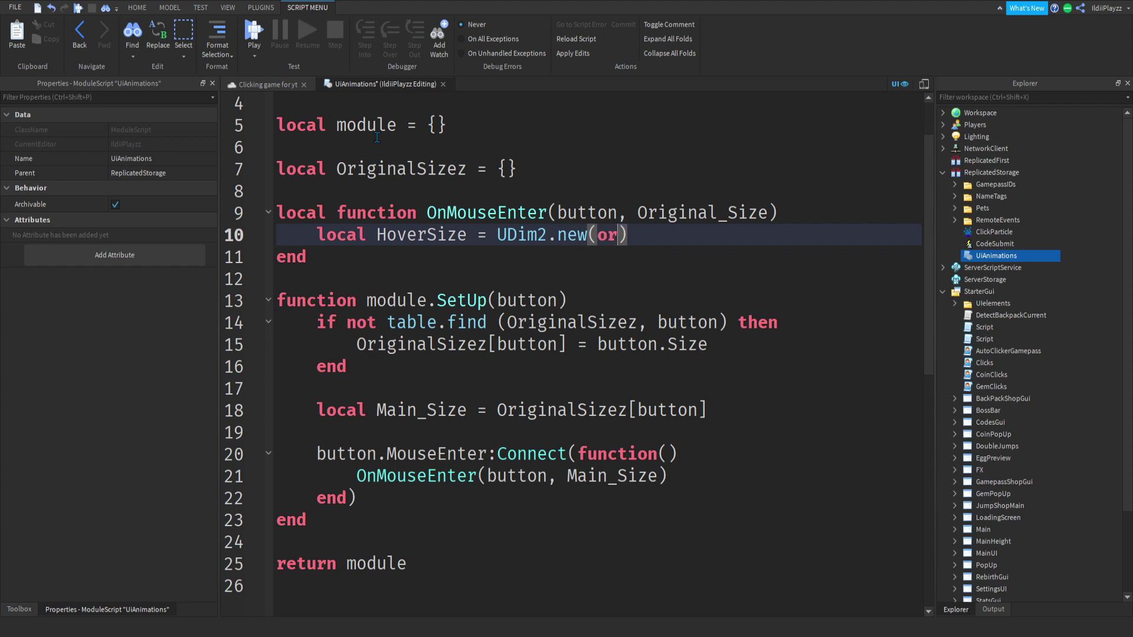
text(igna)
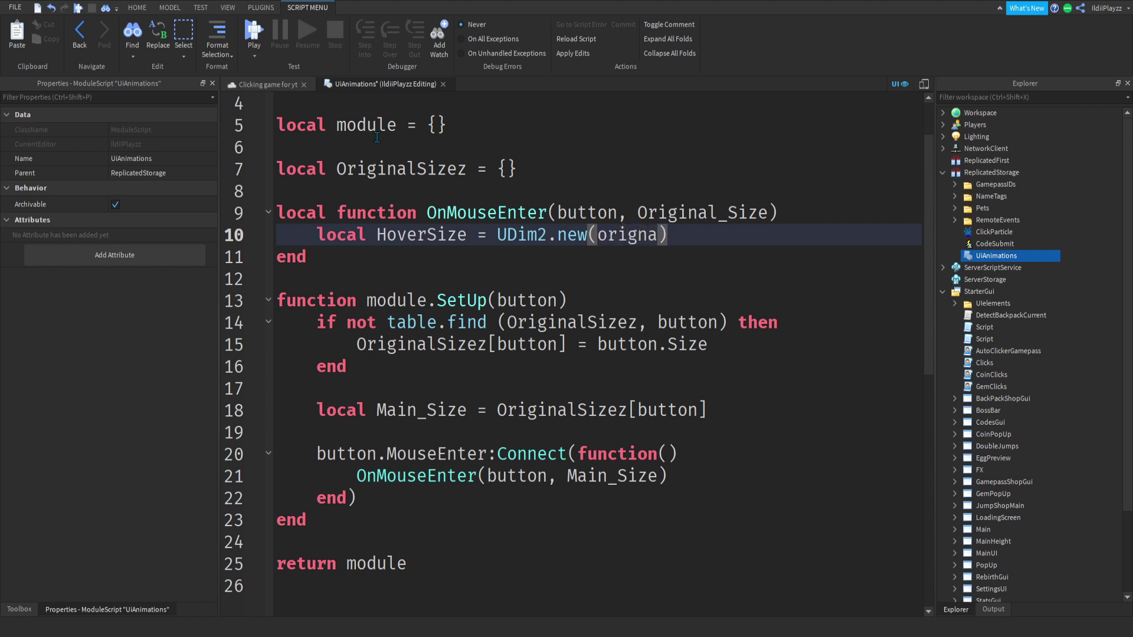
key(Tab)
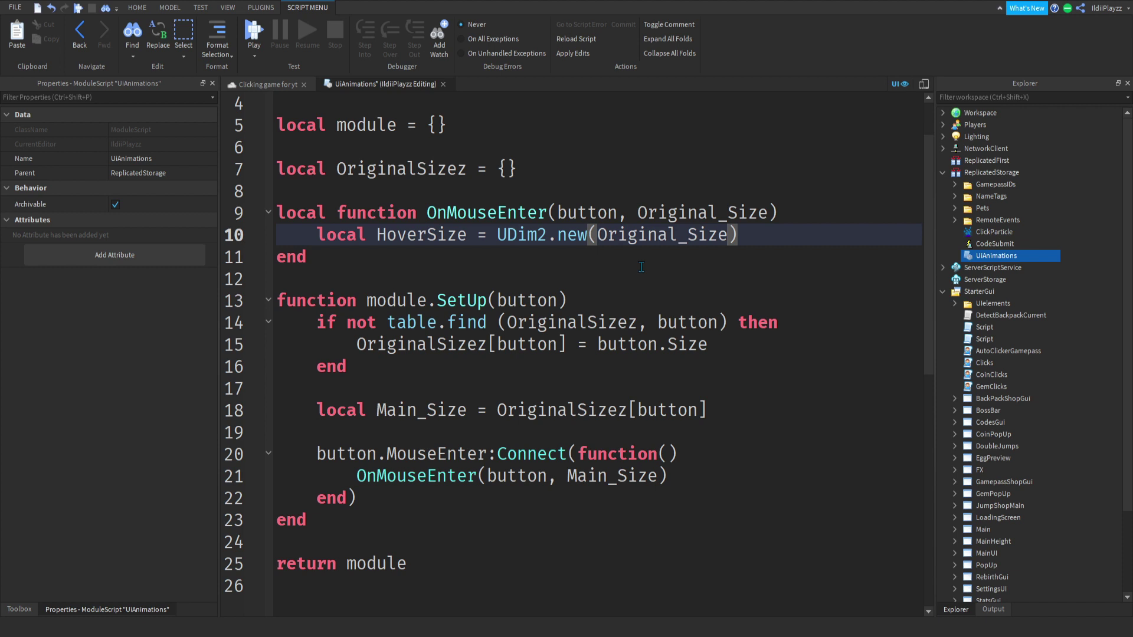
text(.X.S)
text(cale)
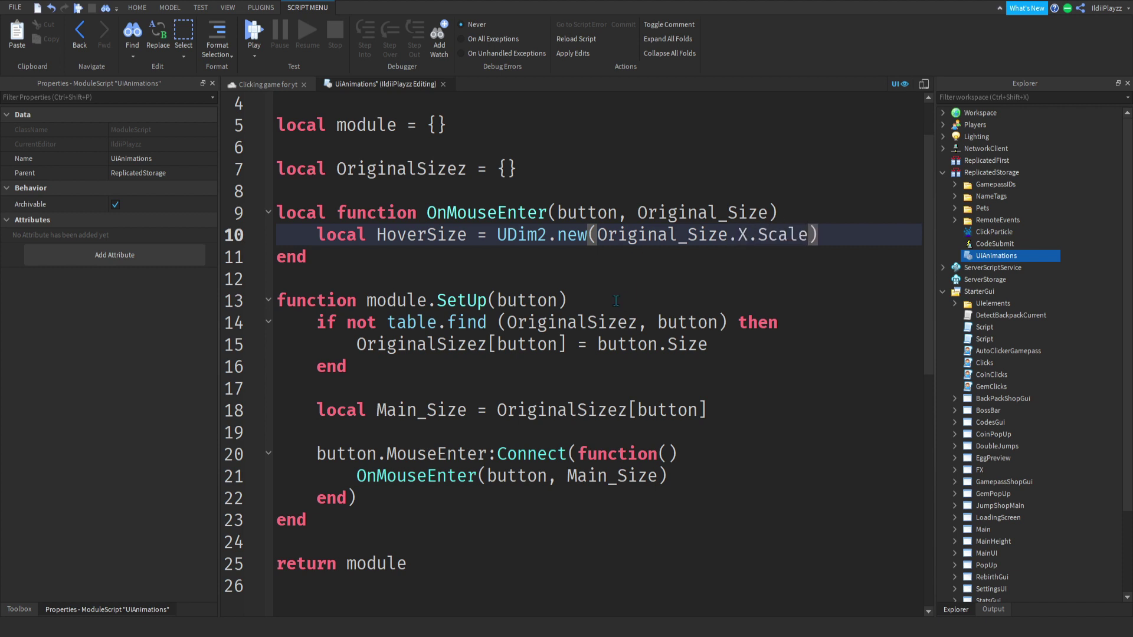
text(/)
mouse_move(829, 235)
mouse_down()
mouse_move(554, 234)
mouse_move(597, 236)
mouse_up()
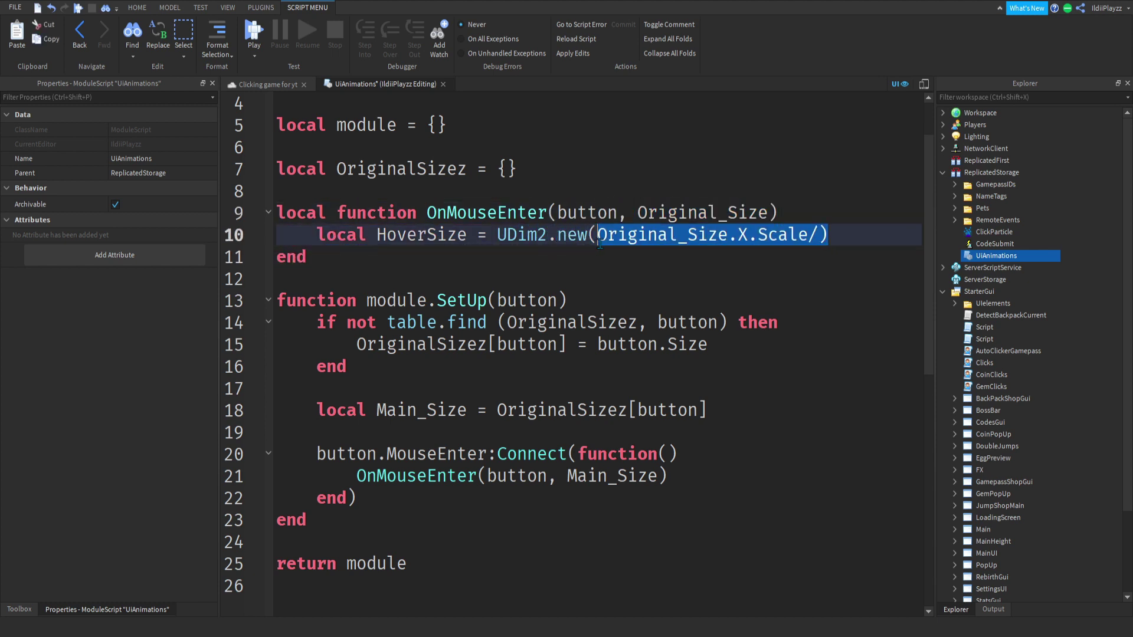
key(Return)
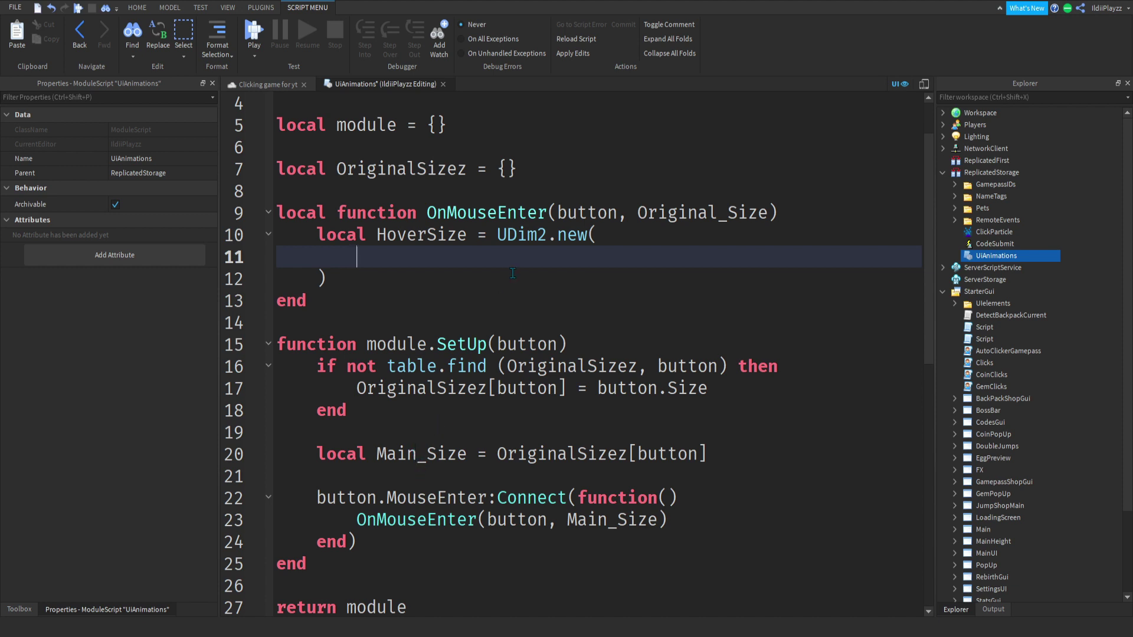
- Declare 'local ClickSize = 1.2' on the line below 'local HoverSize = 1.5'
scroll(421, 469, up, 1)
click(544, 150)
key(Return)
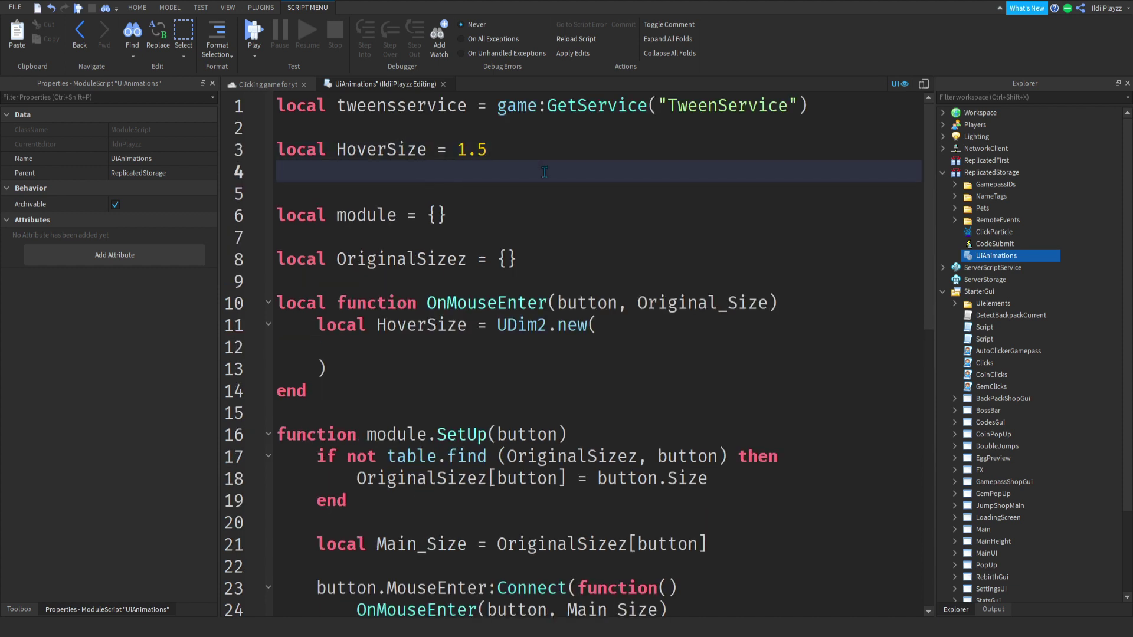
text(local ClickS)
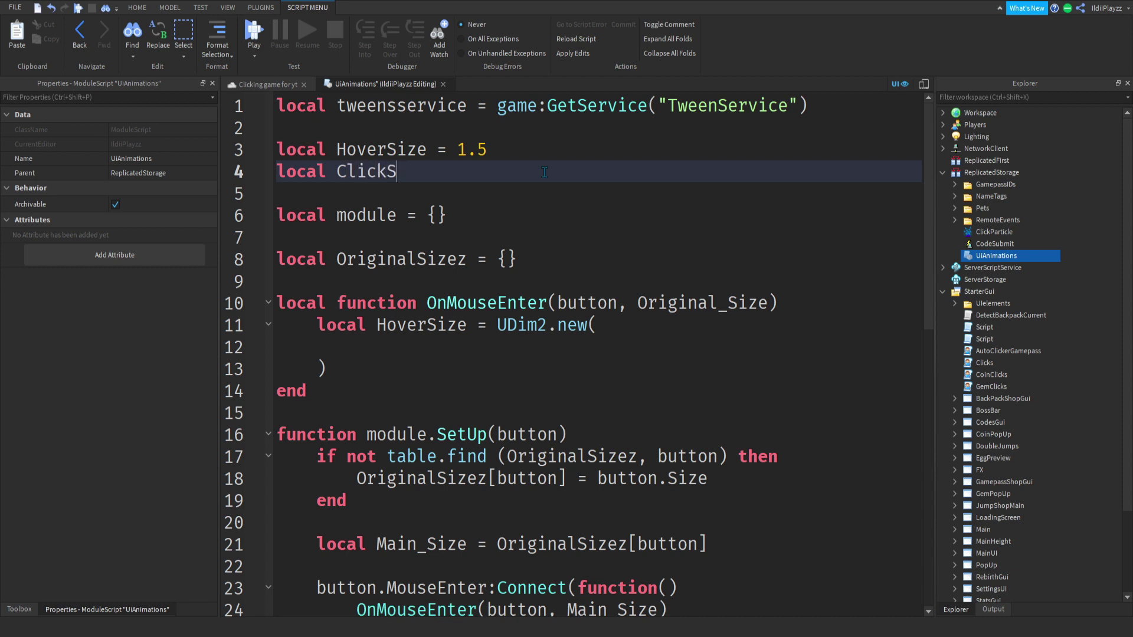
text(ize = 1.2)
click(404, 347)
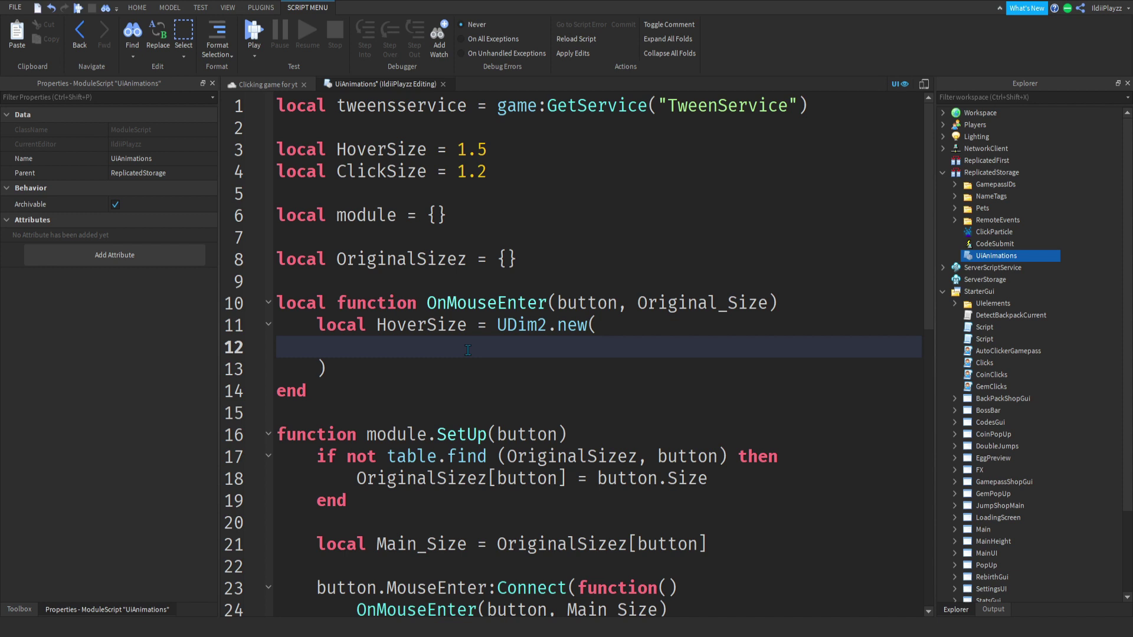
- Write the Original_Size.X.Scale/ argument followed by a 0 offset line
text(orin)
key(Tab)
text(.X.S)
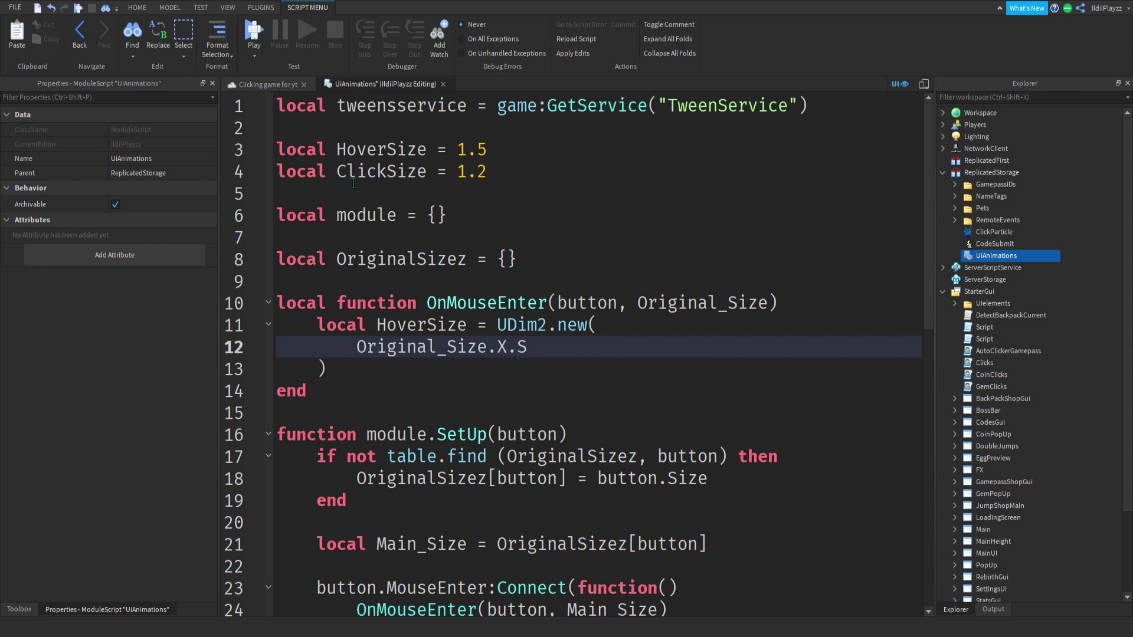
text(cale/m)
text(ous)
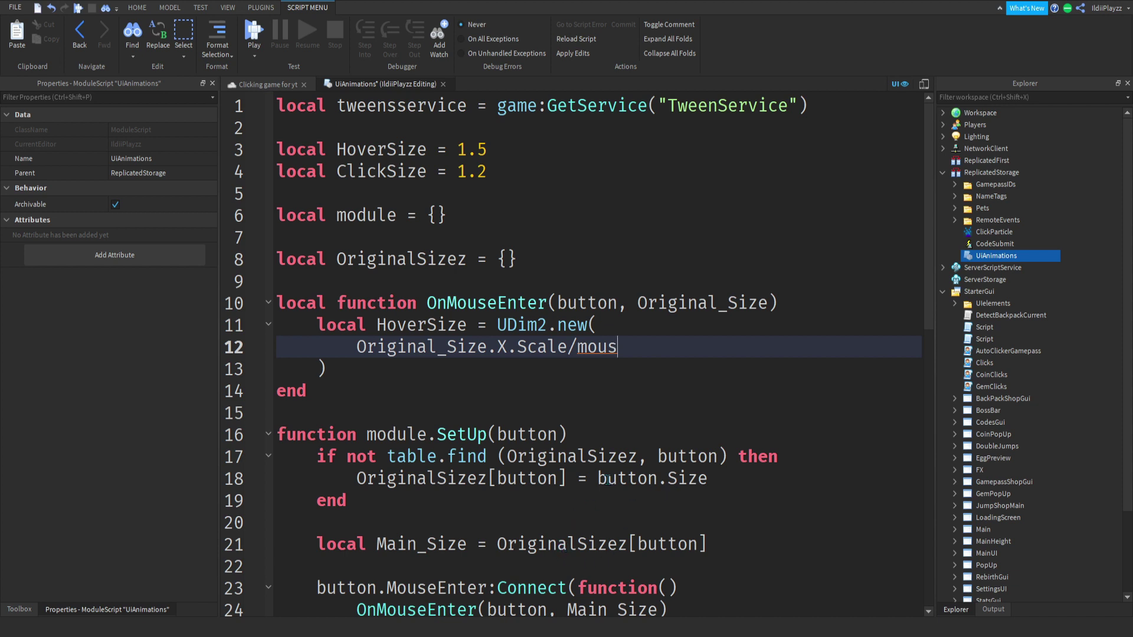
key(ctrl+BackSpace)
key(Return)
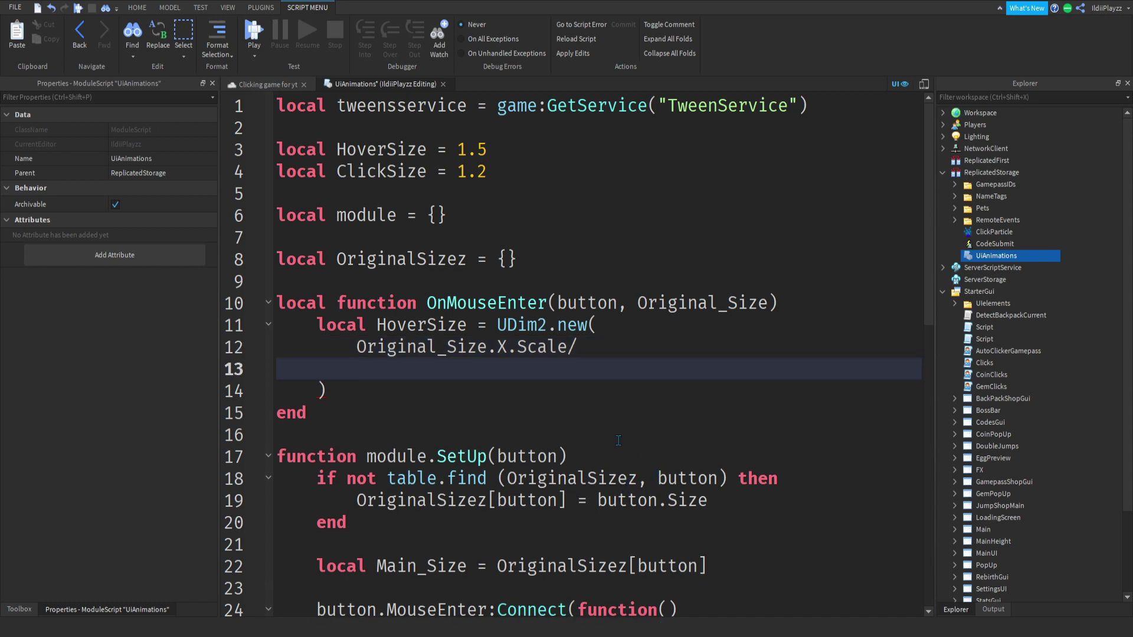
text(0,)
key(Return)
- Start the next argument line with Original_Size copied from the parameter name
text(o)
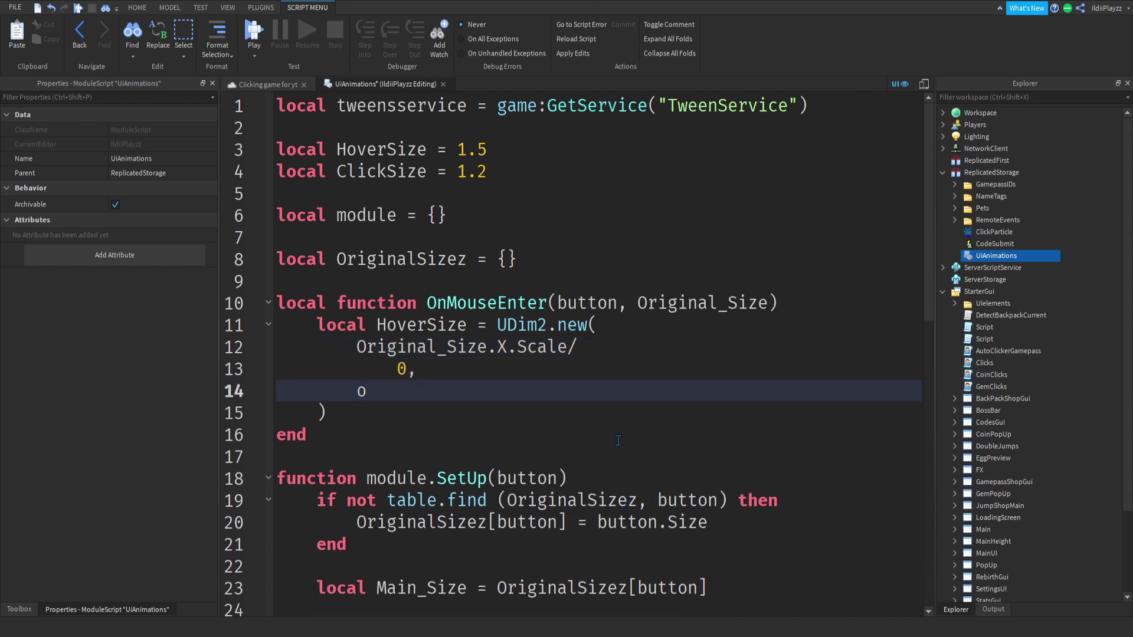
text(rig)
drag(767, 303, 637, 303)
key(ctrl+c)
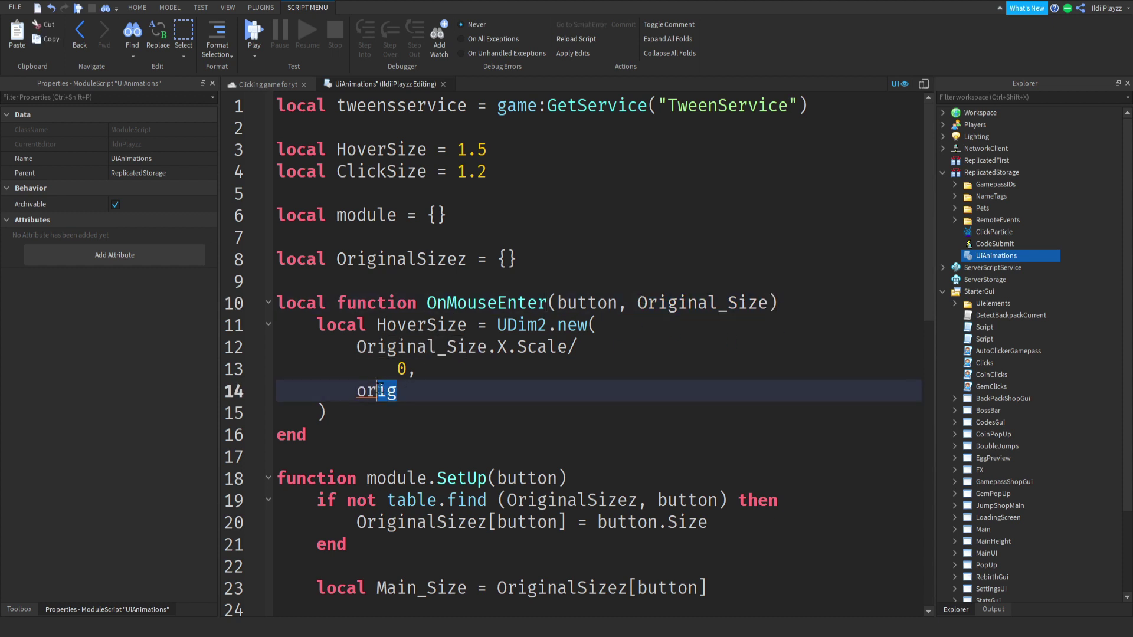
drag(397, 390, 355, 391)
key(ctrl+v)
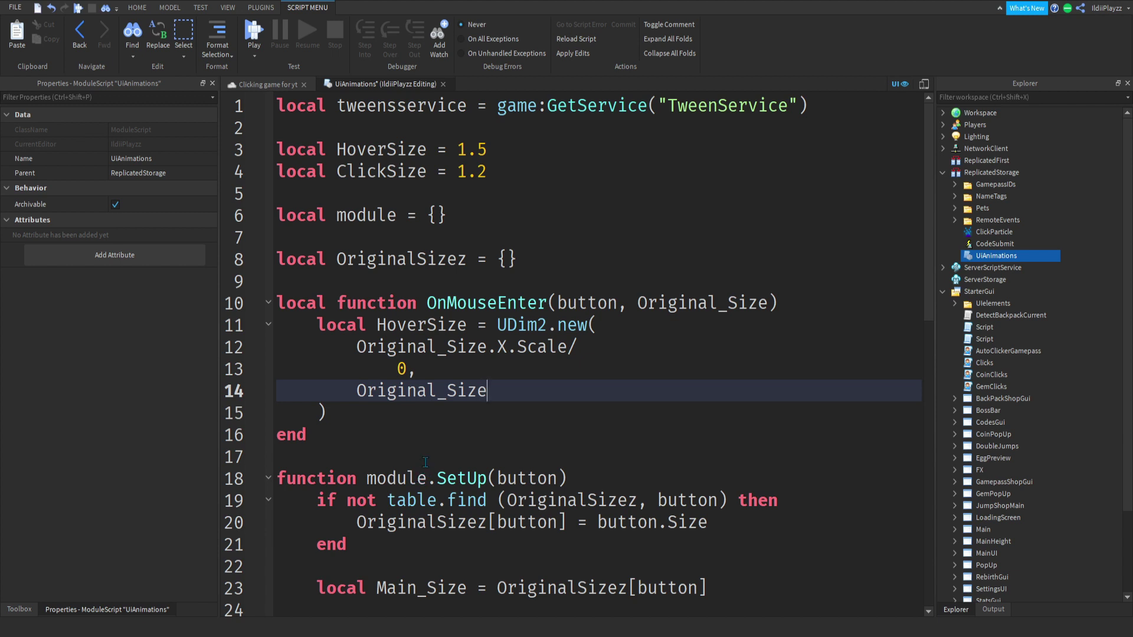
- Complete the X argument as Original_Size.X.Scale/HoverSize and align the 0 offset
click(590, 349)
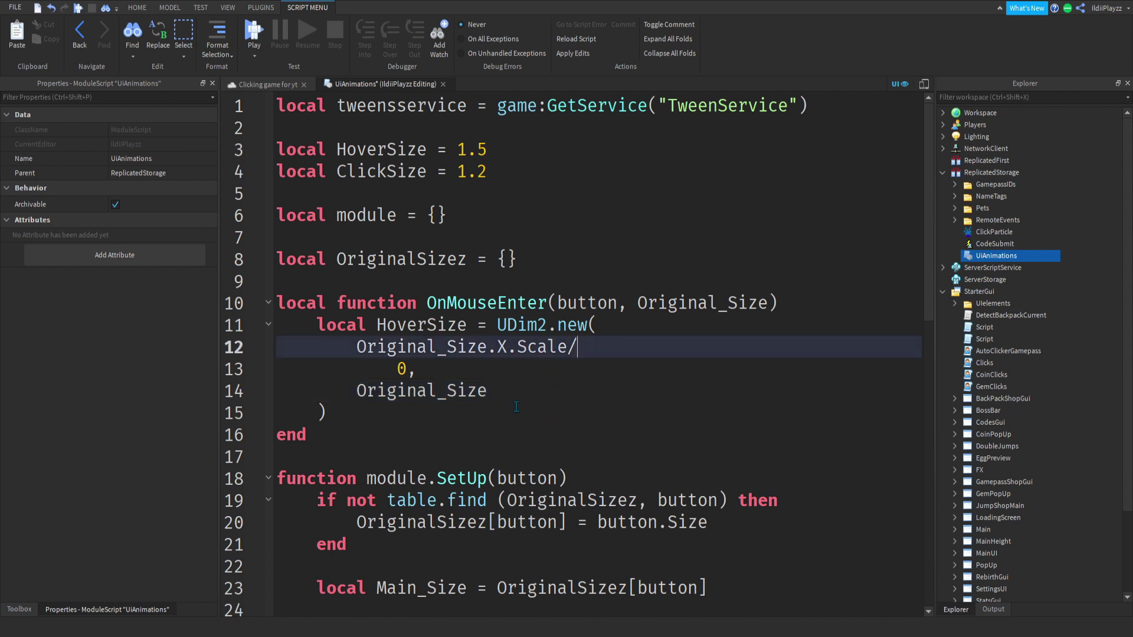
double_click(407, 153)
key(ctrl+c)
click(659, 348)
key(ctrl+v)
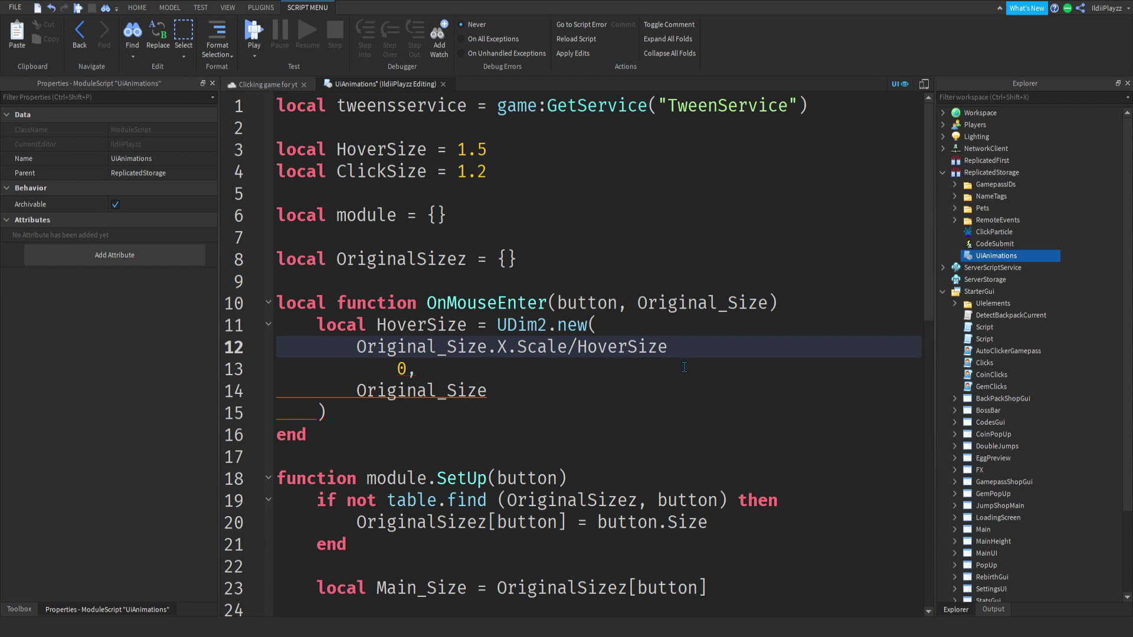
text(,)
click(397, 369)
key(BackSpace)
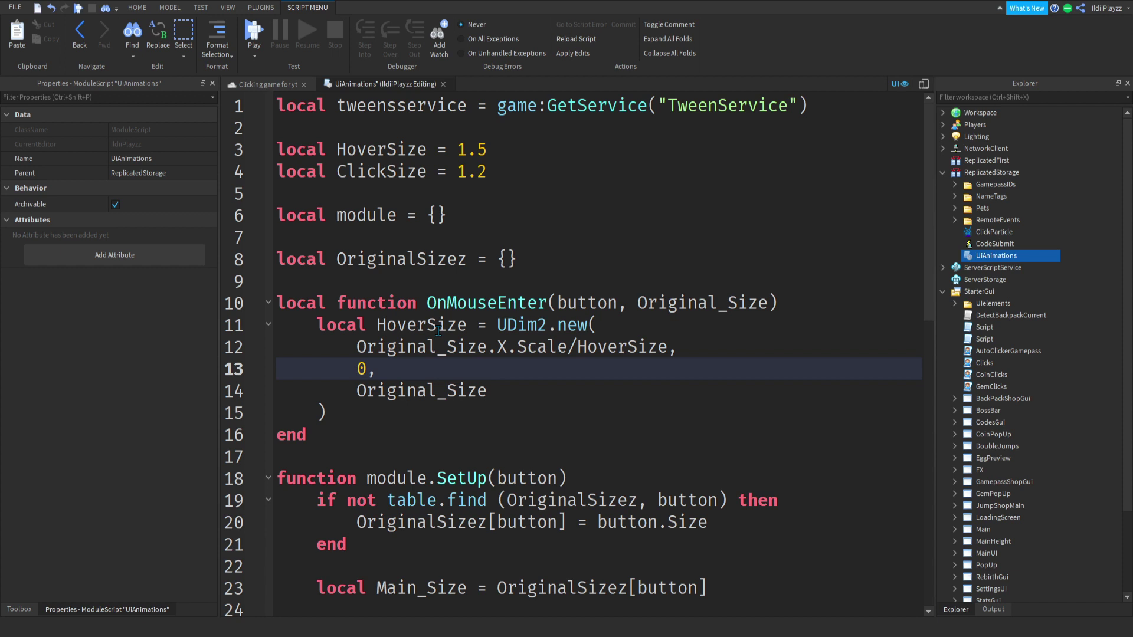
- Copy the X argument to line 14 and change it to Original_Size.Y.Scale/HoverSize
click(692, 341)
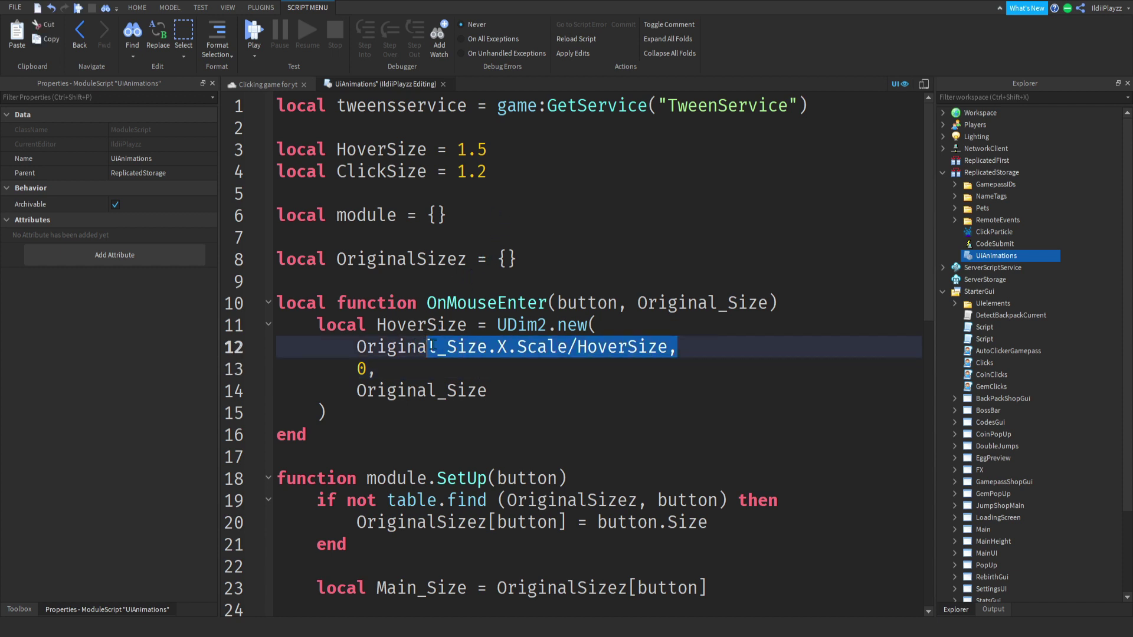
click(522, 392)
drag(701, 351, 336, 343)
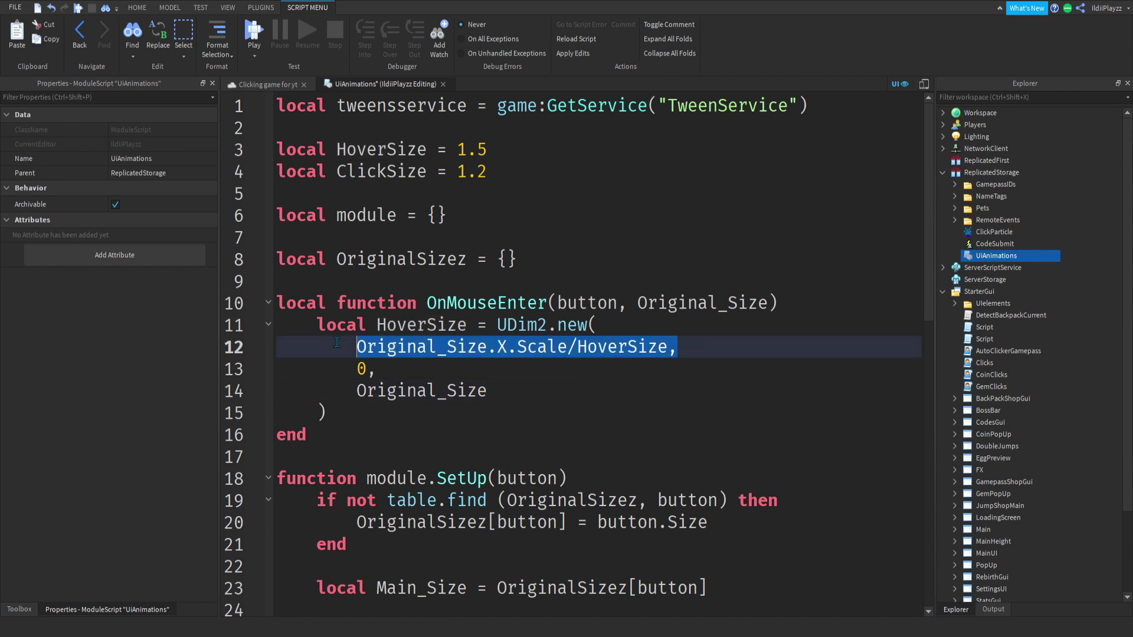
key(ctrl+c)
click(484, 391)
double_click(421, 390)
key(ctrl+v)
click(507, 391)
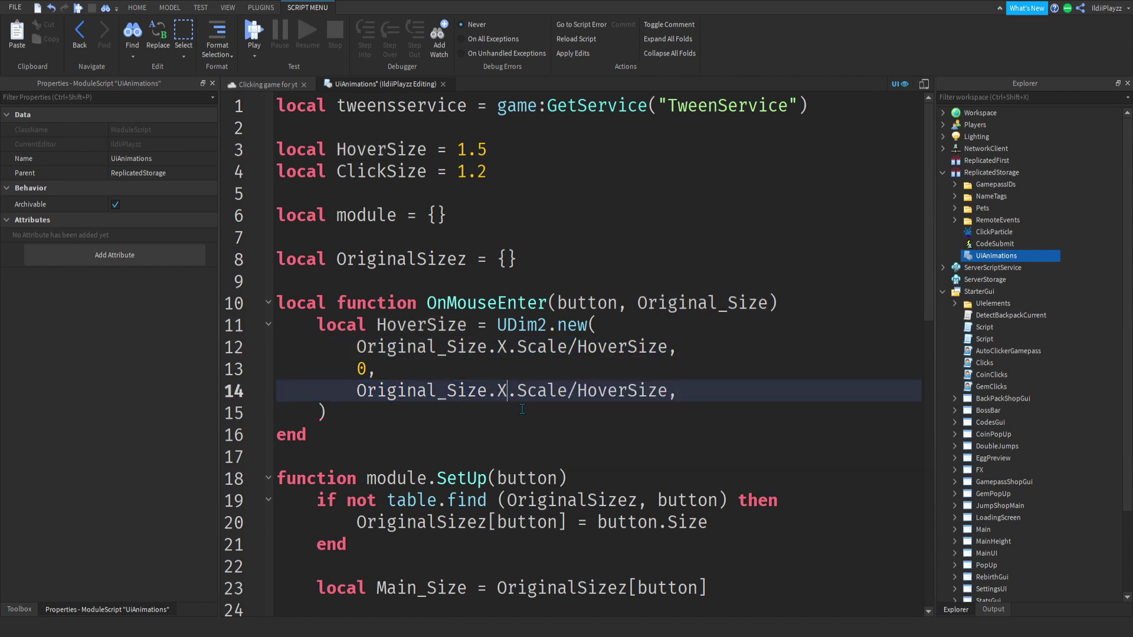
key(BackSpace)
text(Y)
- Add the final 0 offset argument and start a new line after the call
click(744, 392)
key(Return)
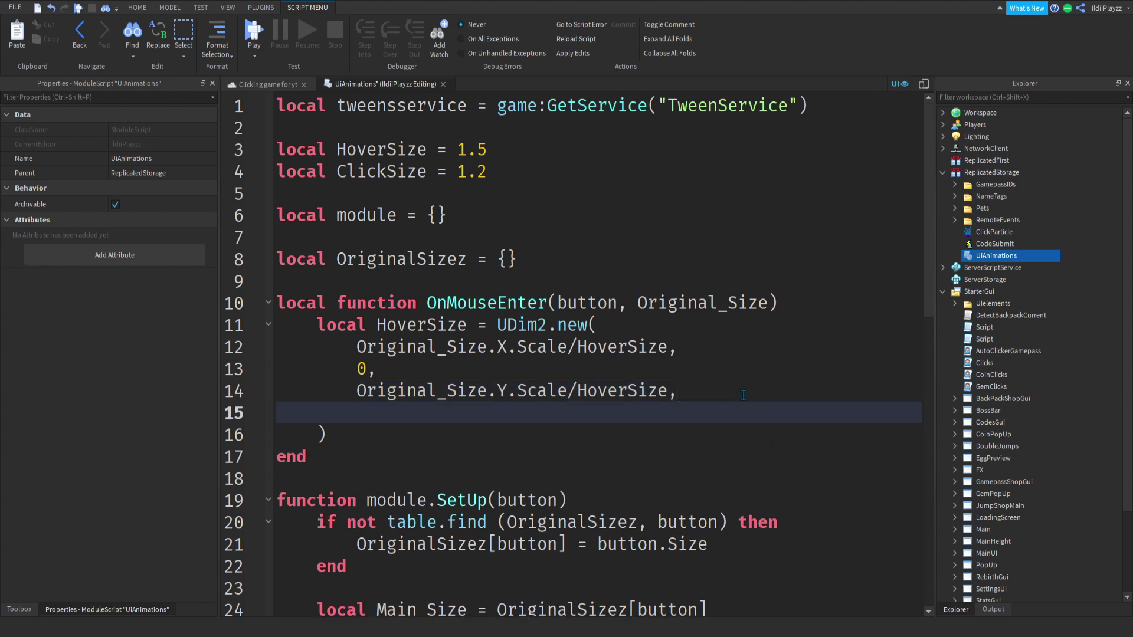
text(0)
key(Down)
key(Return)
- Add button:TweenSize(HoverSize, "Out", "Sine", true) below the UDim2 call
text(butt)
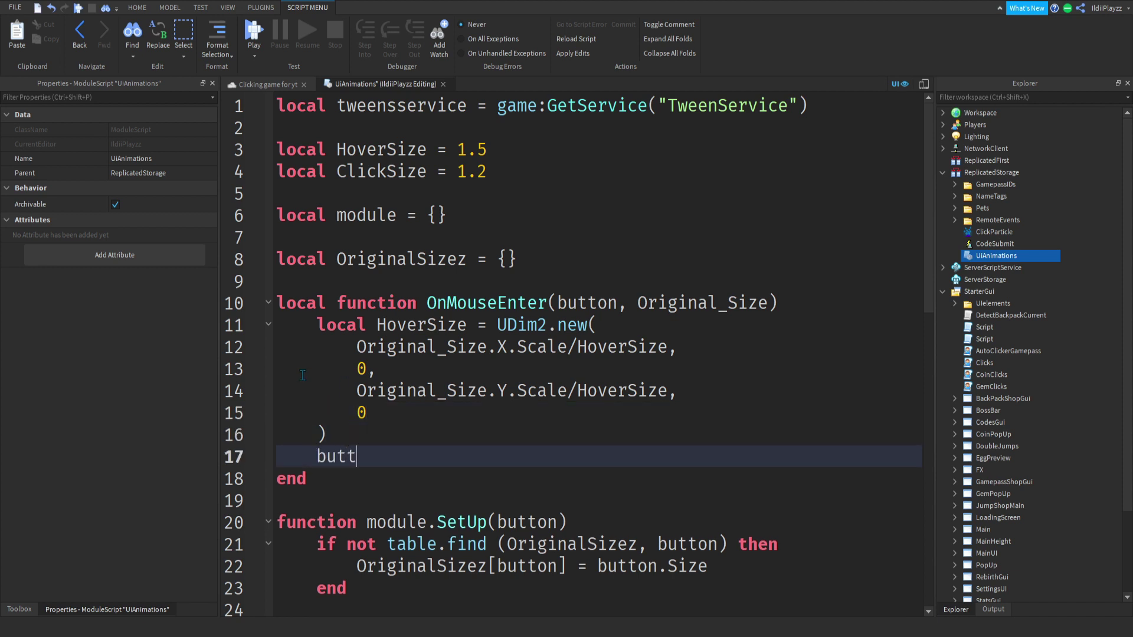
text(on:Twee)
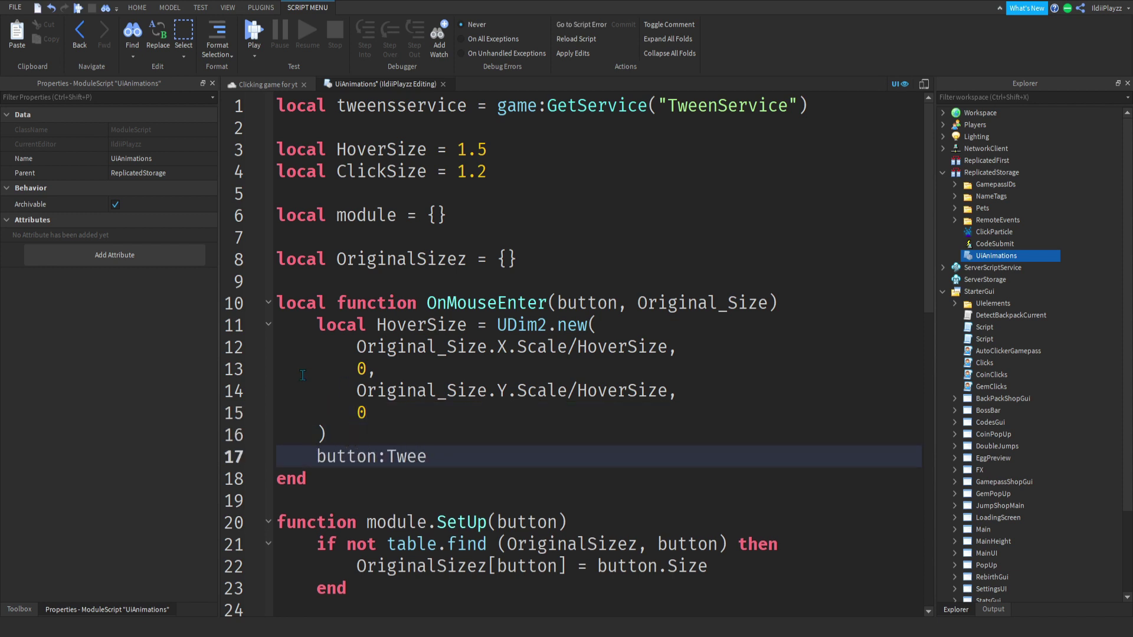
text(nSize()
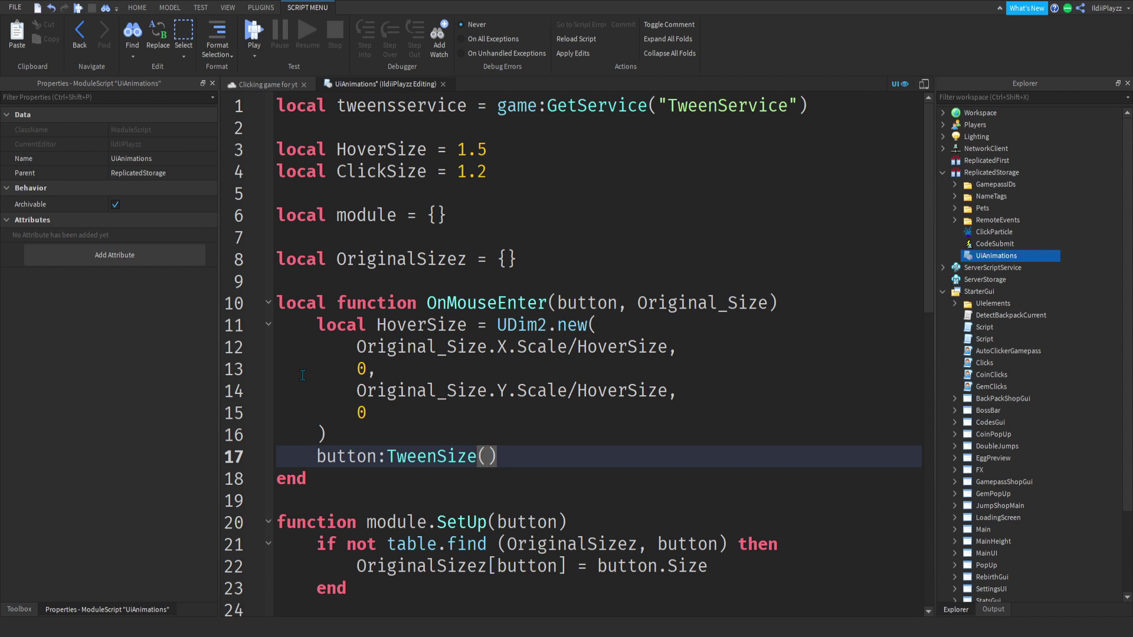
text(HoverSize)
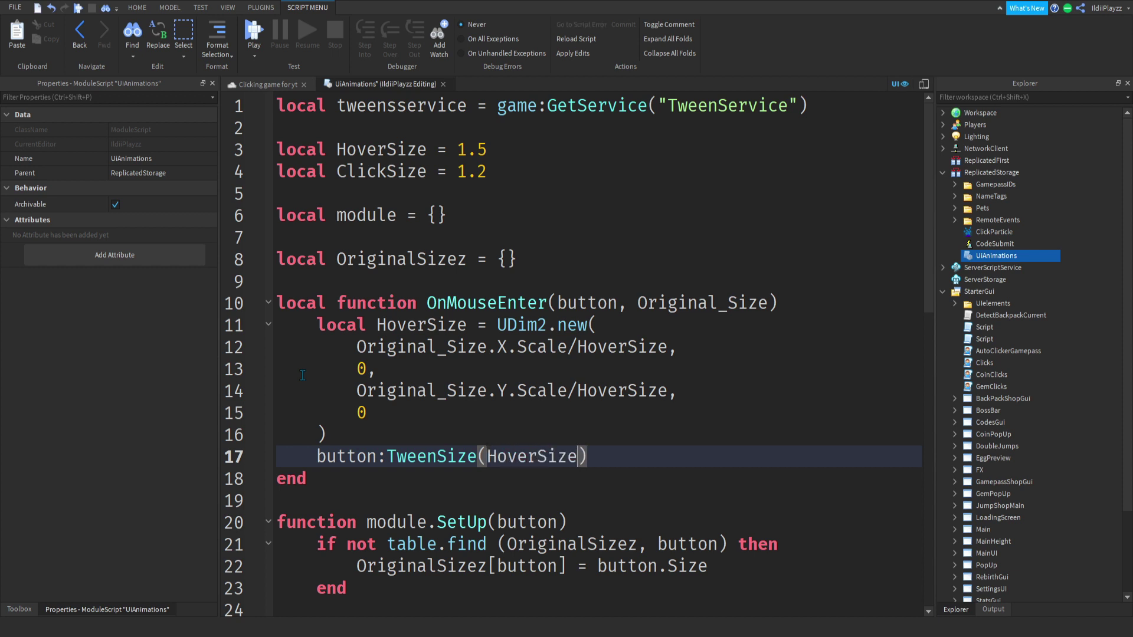
text(, )
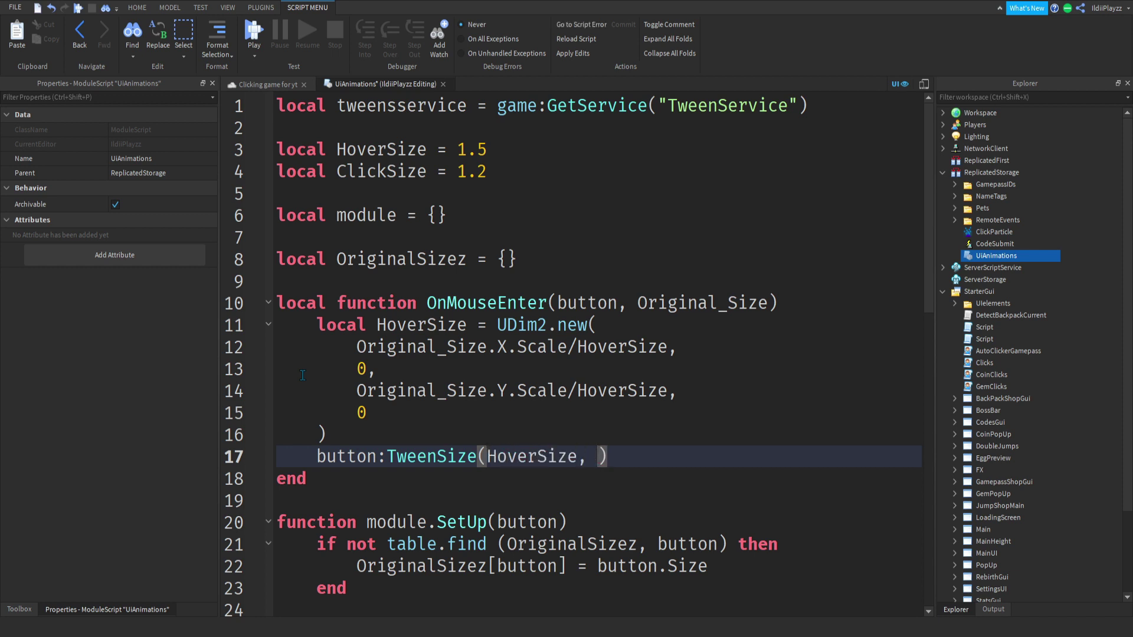
text(")
text(Out",)
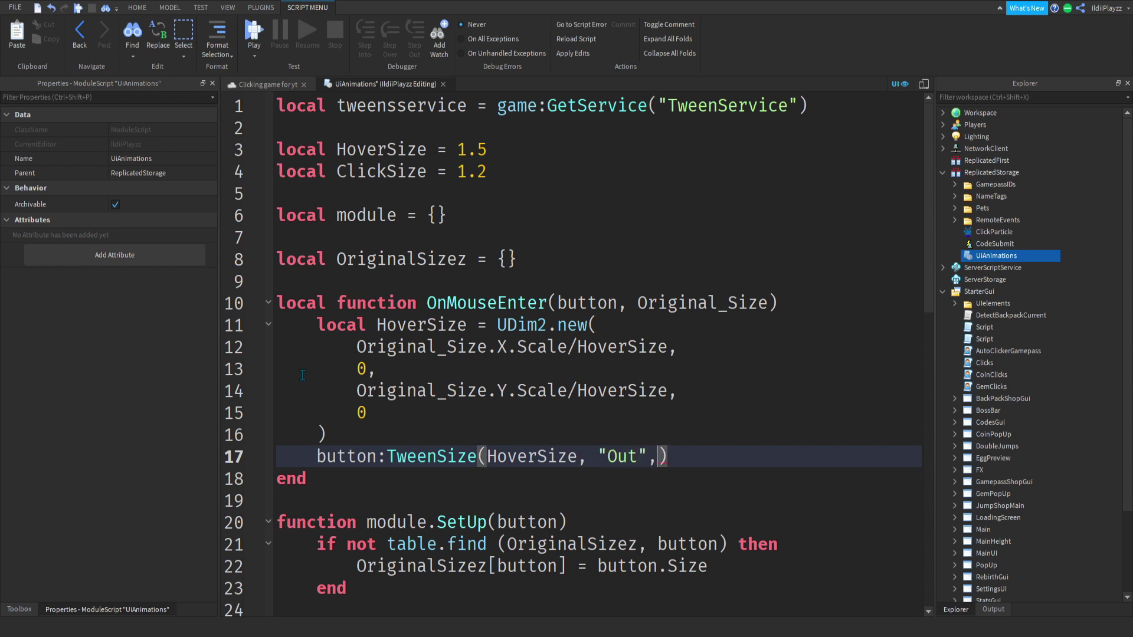
text("Sine)
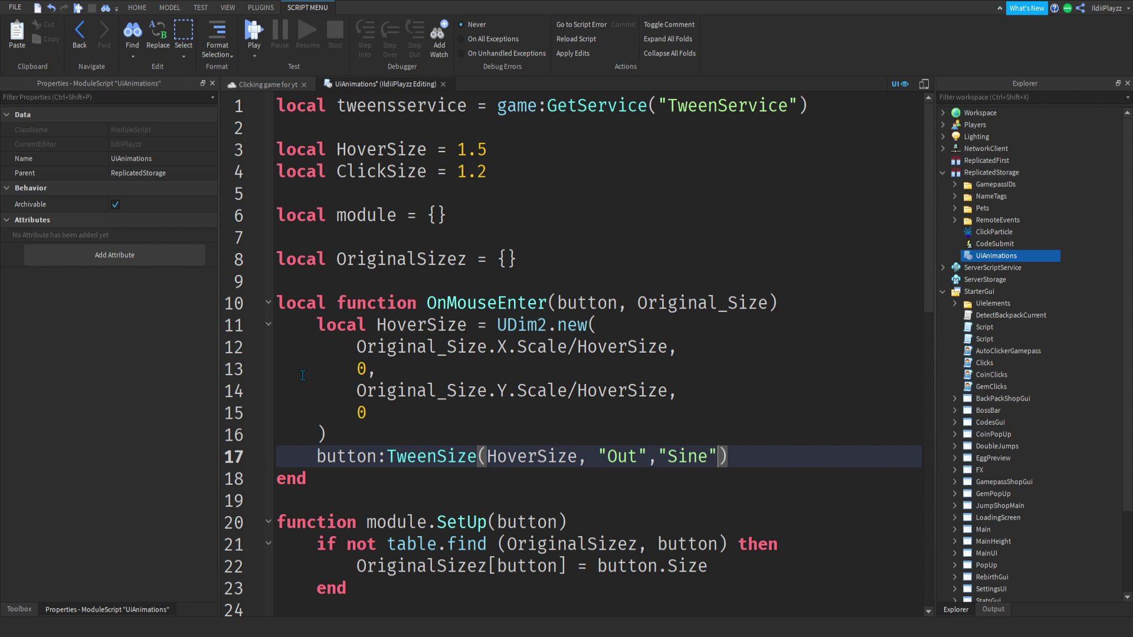
text(",)
key(BackSpace)
text(, true)
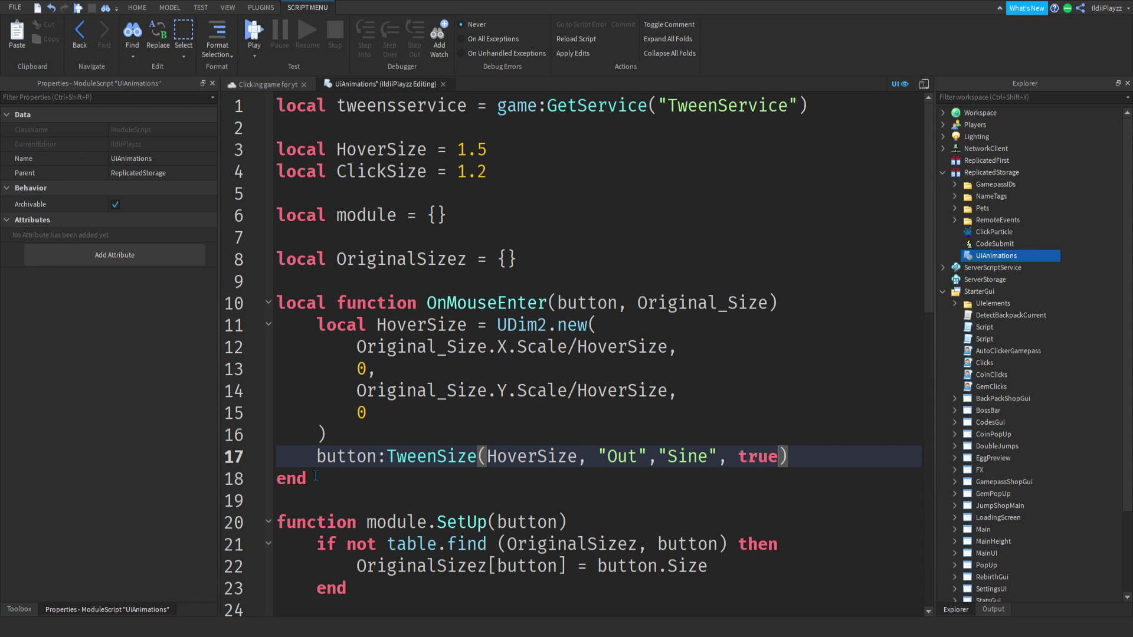
click(514, 178)
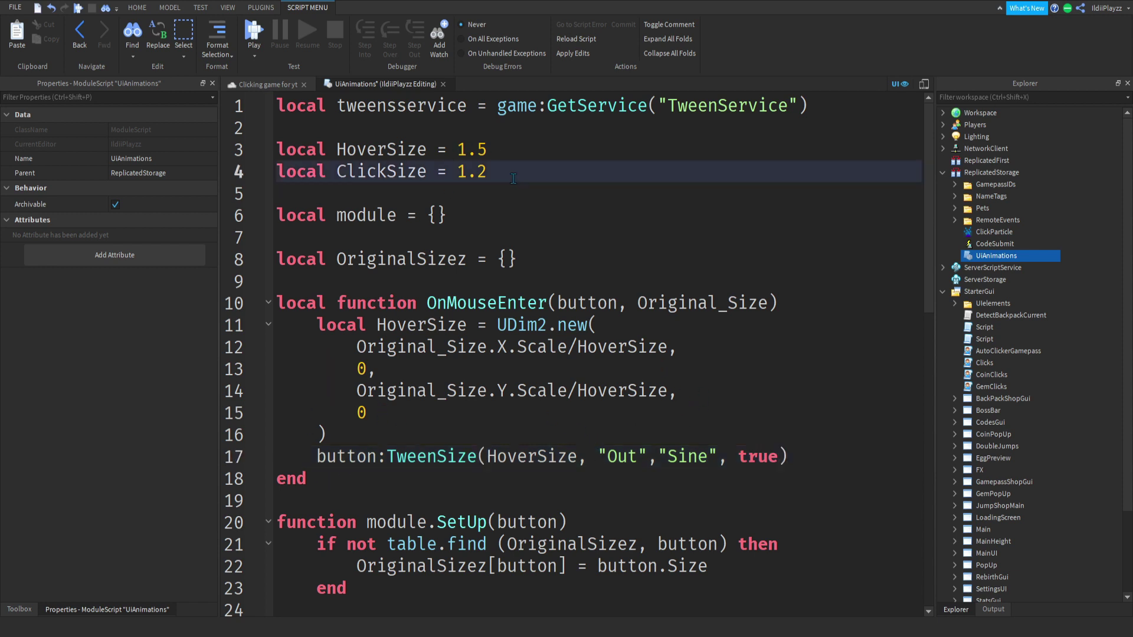
- Add a setting line below ClickSize with enterdurationmouse = 0.2
key(Return)
text(local)
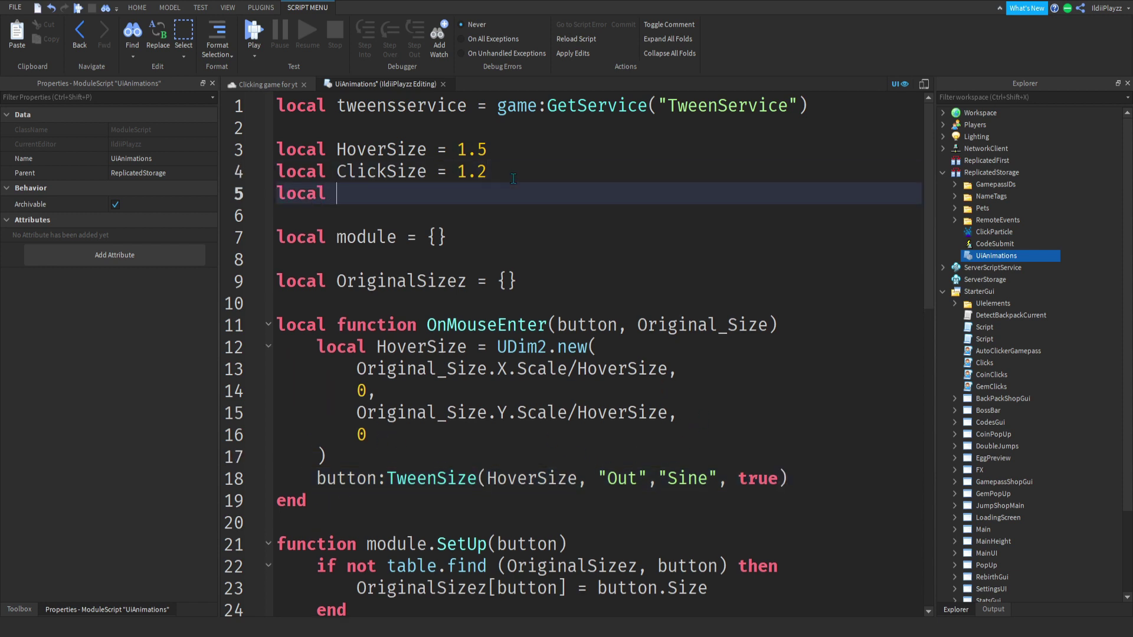
text(enterdur)
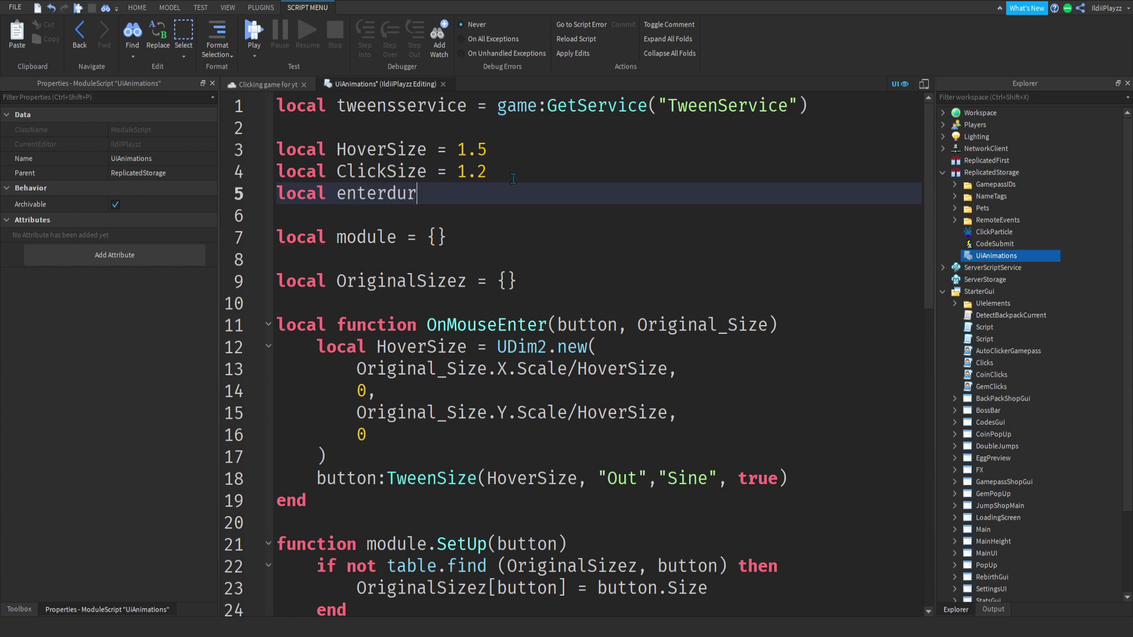
text(ationmouse =)
text( 1.2)
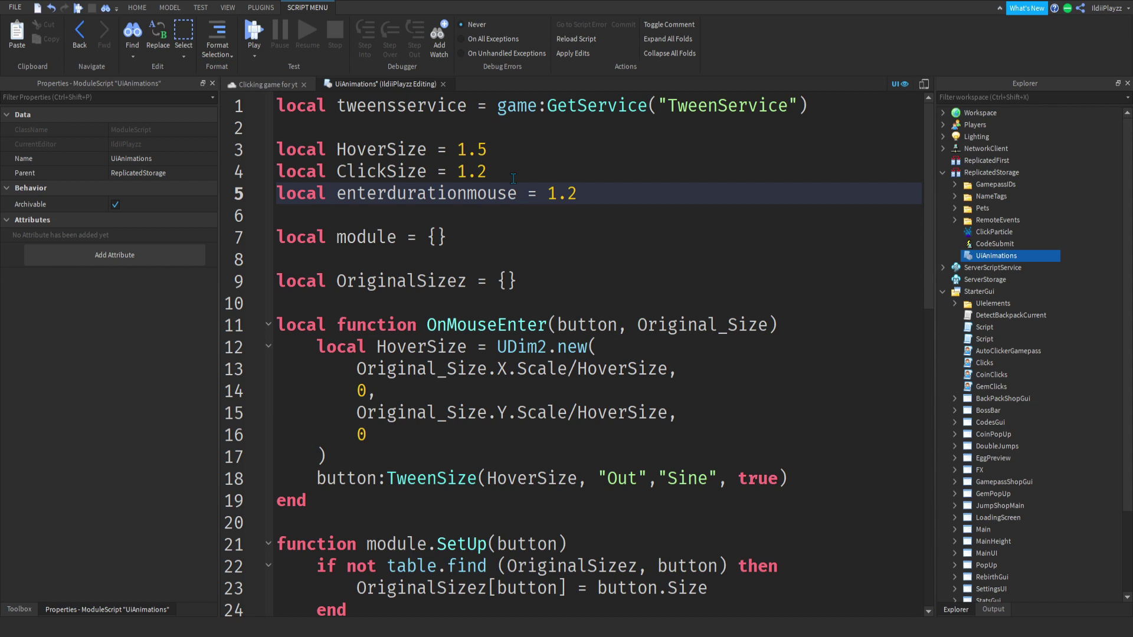
key(BackSpace)
key(BackSpace)
key(BackSpace)
text(.2)
key(BackSpace)
key(BackSpace)
text(0.2)
- Rename HoverSize to MouseEnterSize on line 3 and in its uses on lines 13 and 15
click(422, 340)
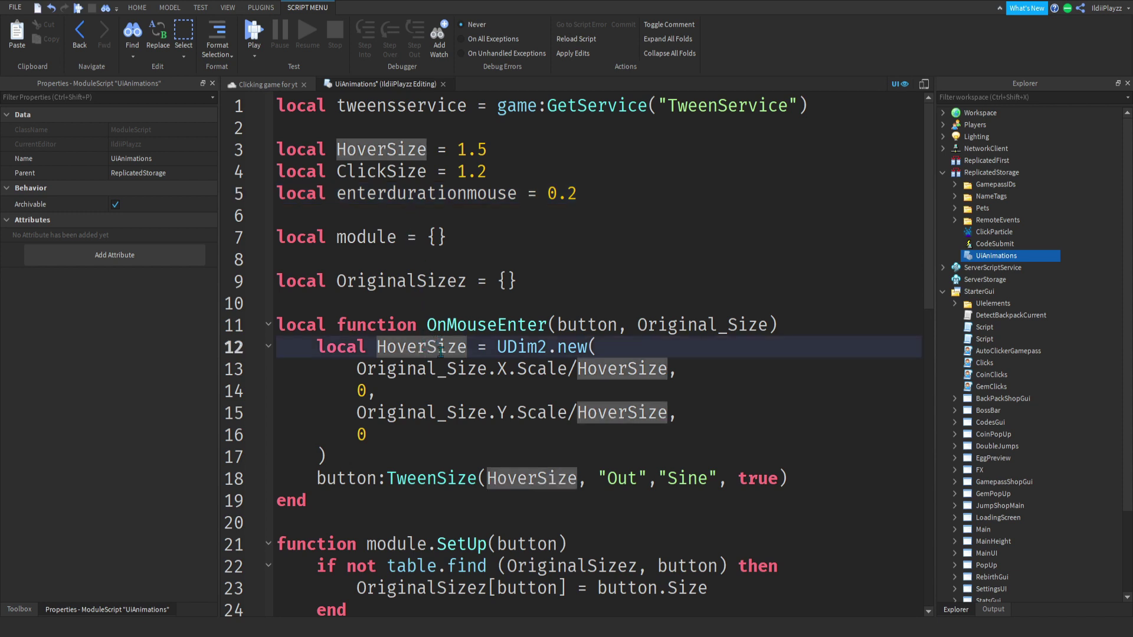
double_click(355, 150)
text(Mo)
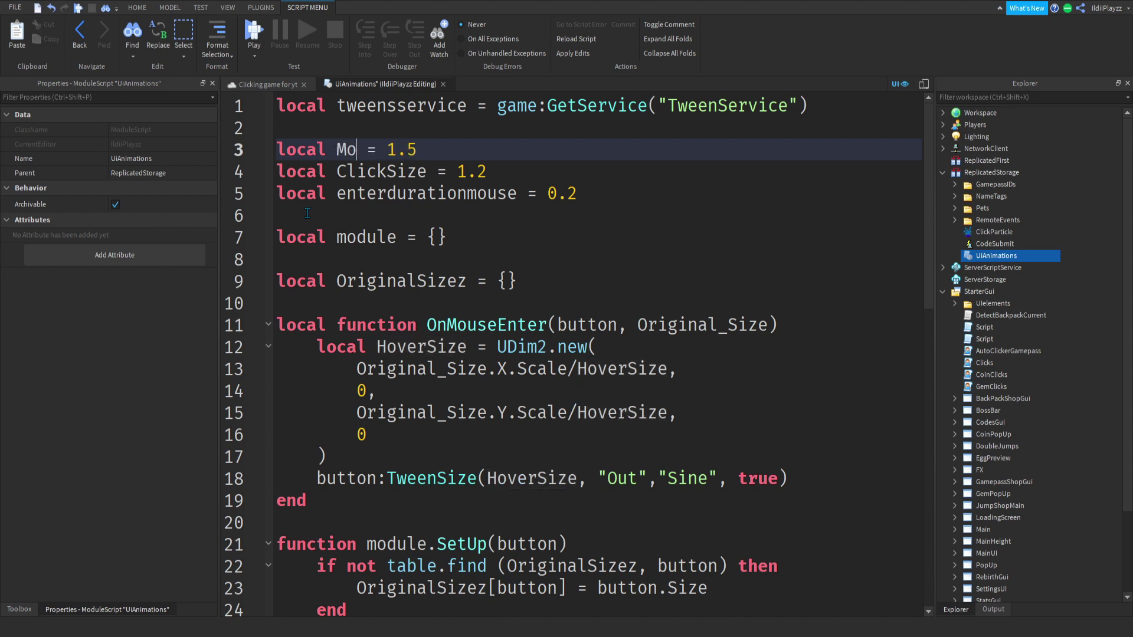
text(useEnterSizx)
key(BackSpace)
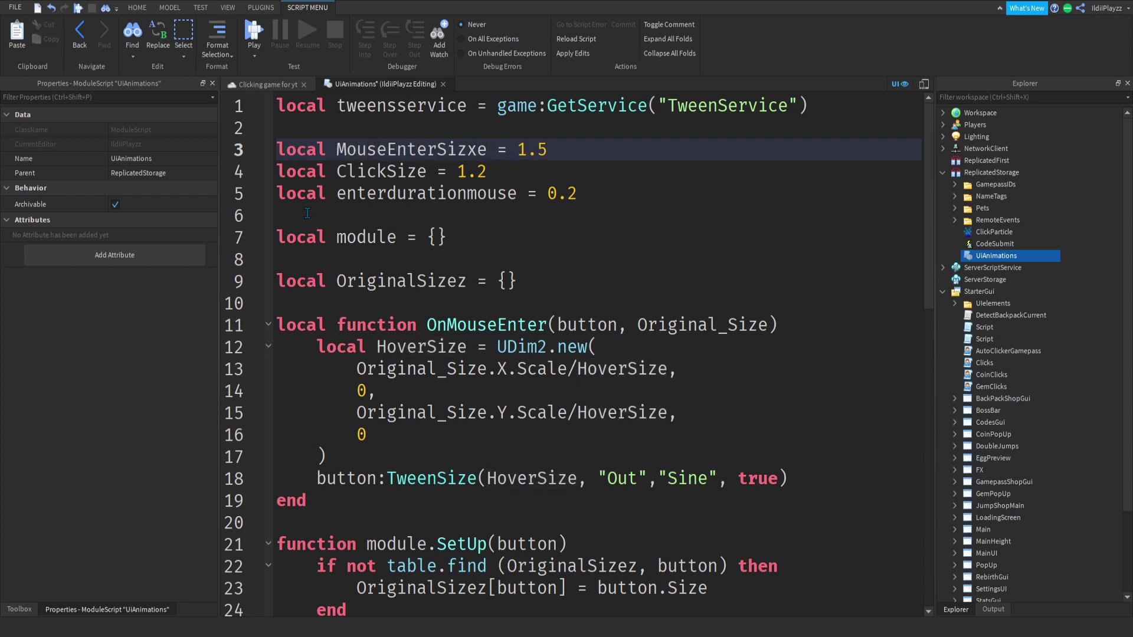
text(e)
double_click(406, 150)
key(ctrl+c)
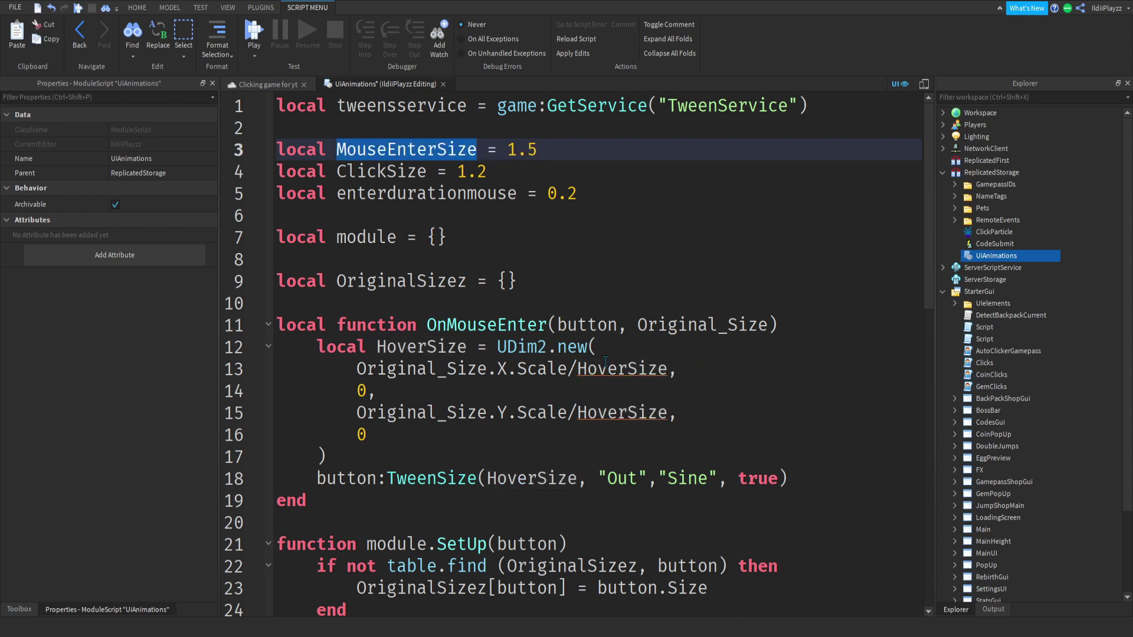
double_click(622, 369)
key(ctrl+v)
double_click(622, 412)
key(ctrl+v)
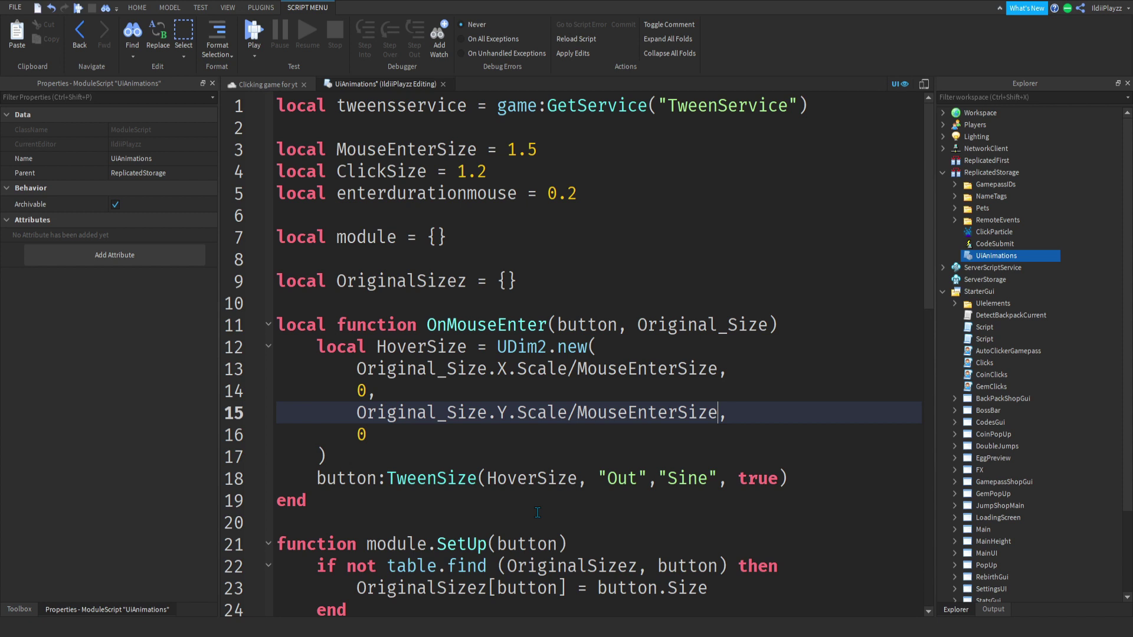
- Insert enterdurationmouse as the TweenSize duration, before true
double_click(759, 479)
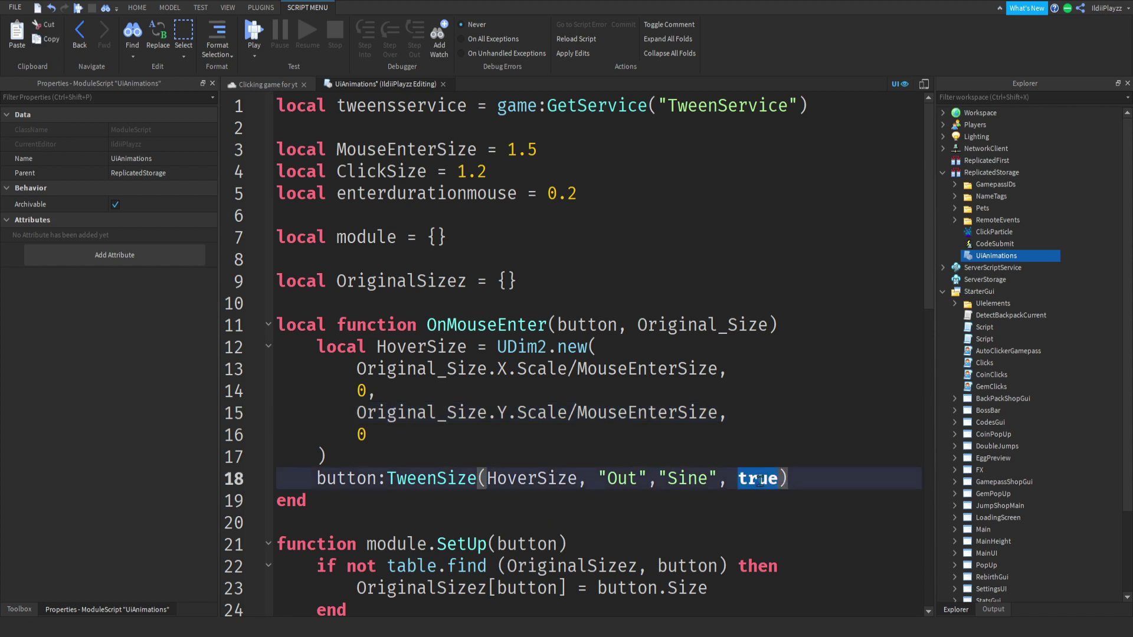
text(mouse)
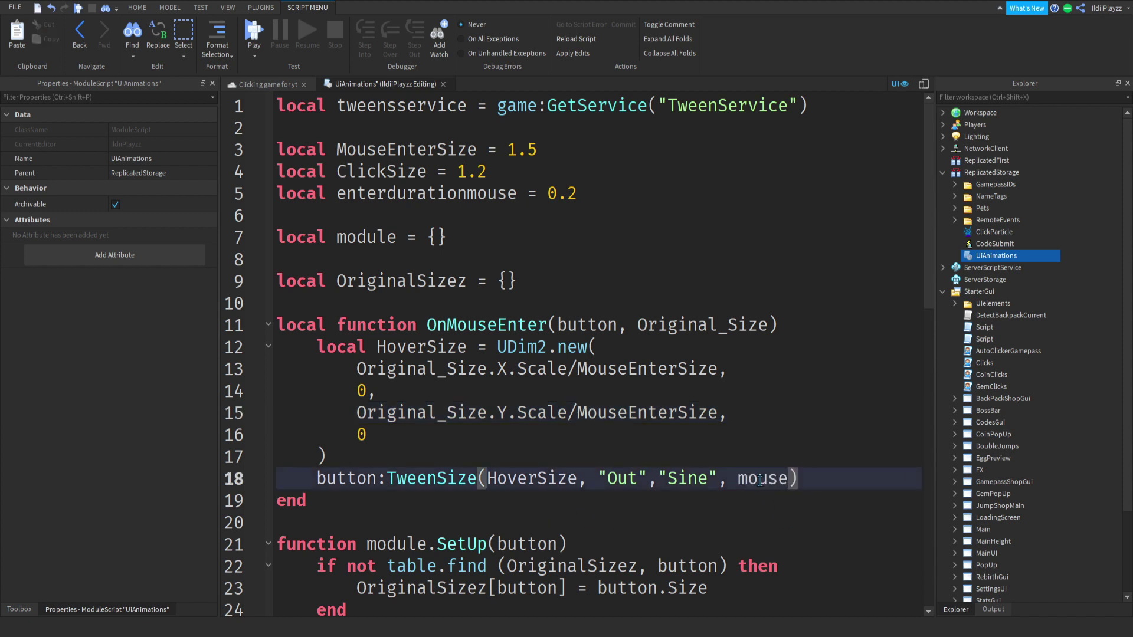
key(Tab)
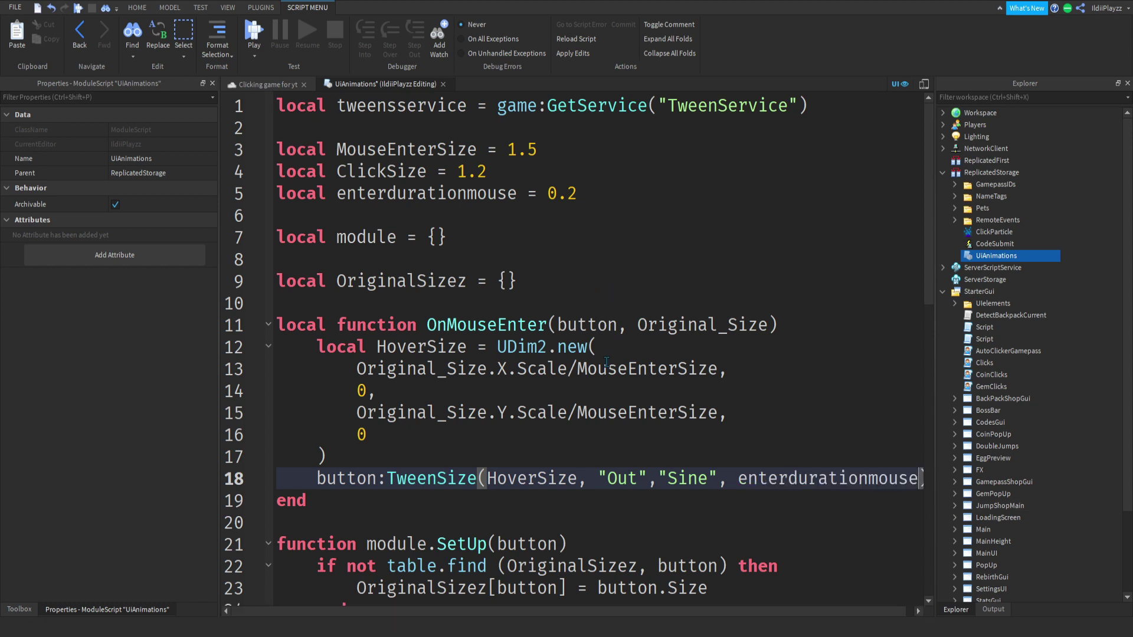
text(,tr)
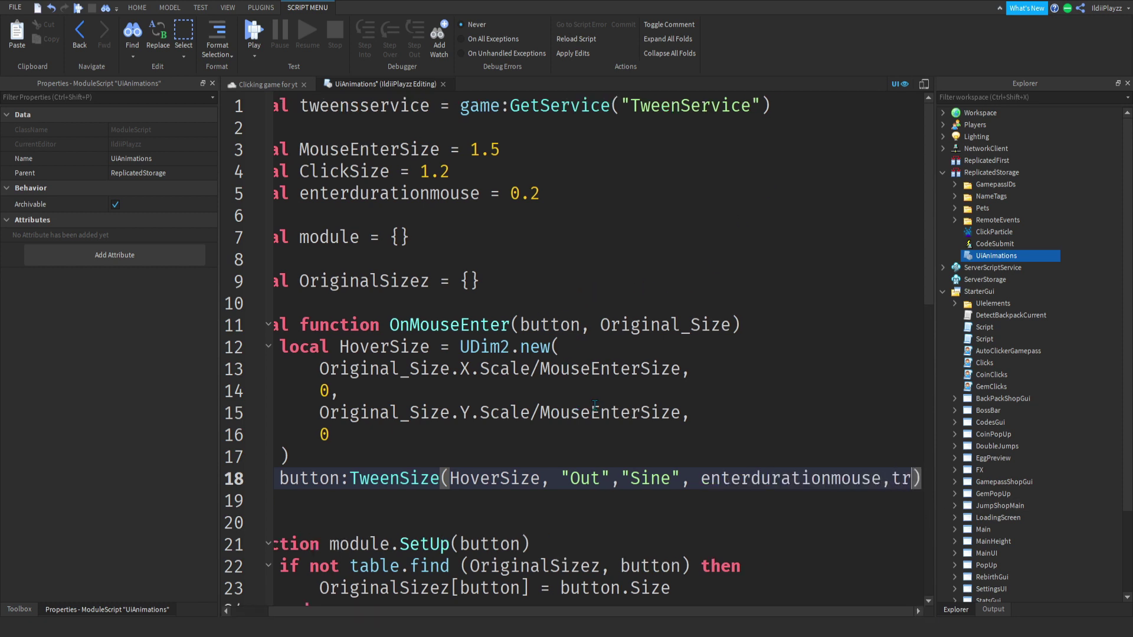
text(ue)
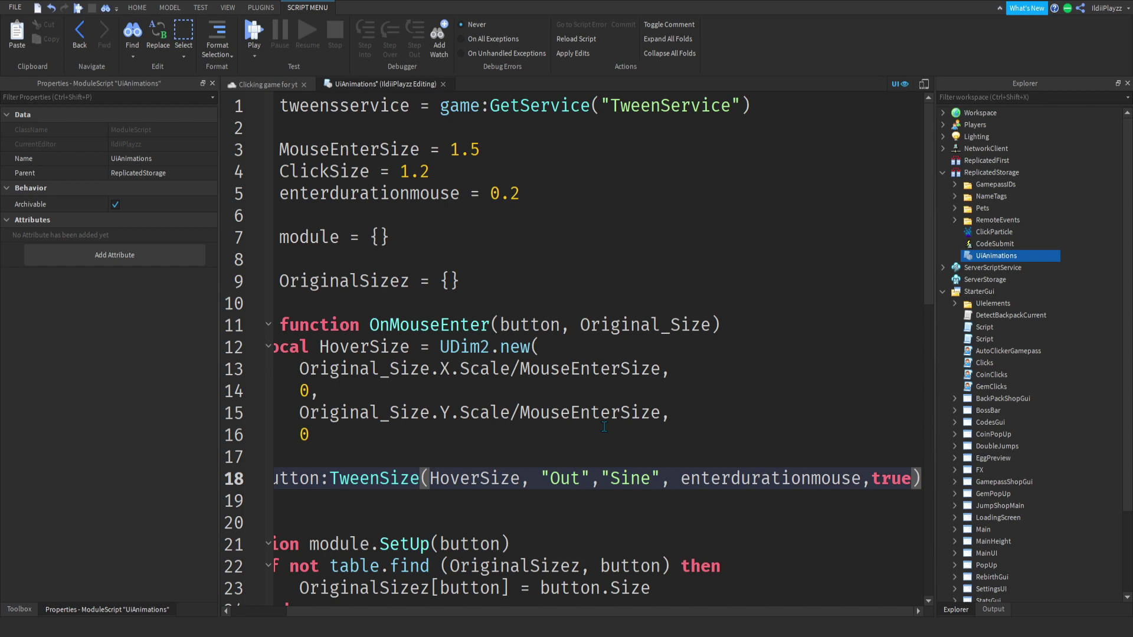
drag(496, 611, 440, 612)
scroll(405, 504, down, 5)
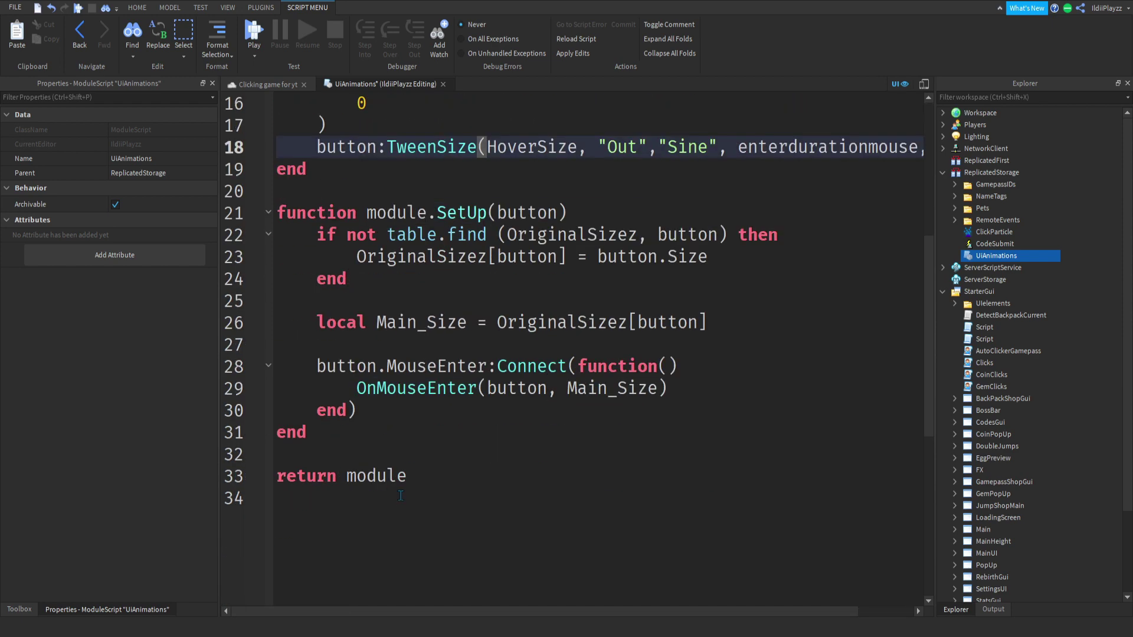
- Add a LocalScript under StarterGui and name it ButtonHandlerAnimation
scroll(307, 133, up, 5)
click(280, 89)
scroll(1033, 317, down, 3)
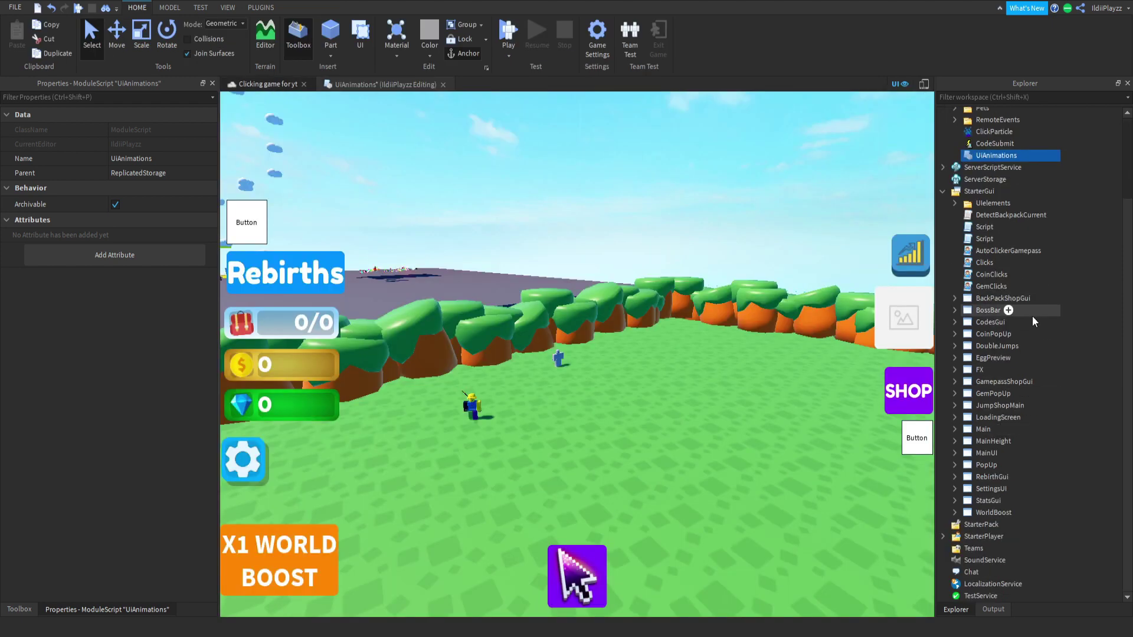
click(1007, 191)
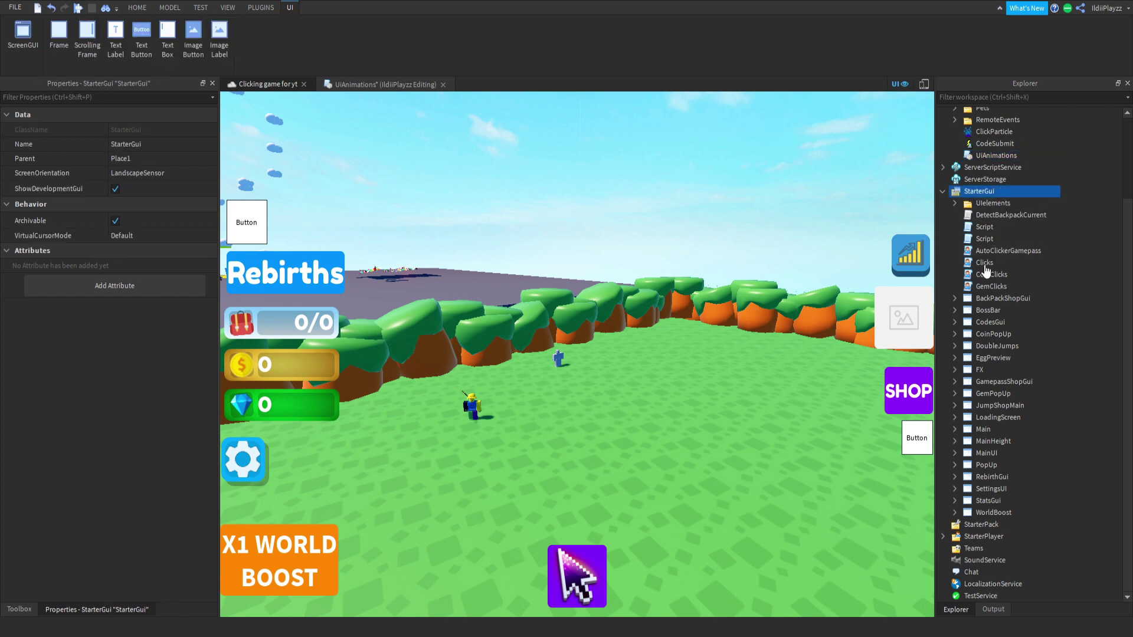
key(F2)
text(But)
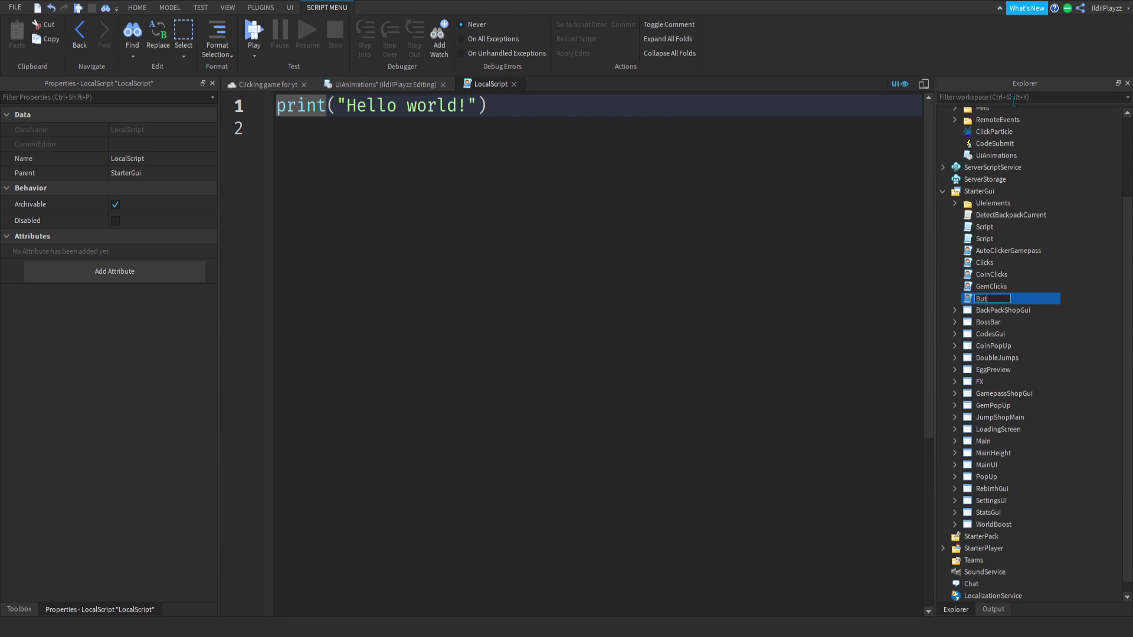
text(tonHandlerA)
text(nimation)
- Confirm the name and replace the default code with local rp = game:GetService("ReplicatedStorage")
key(Return)
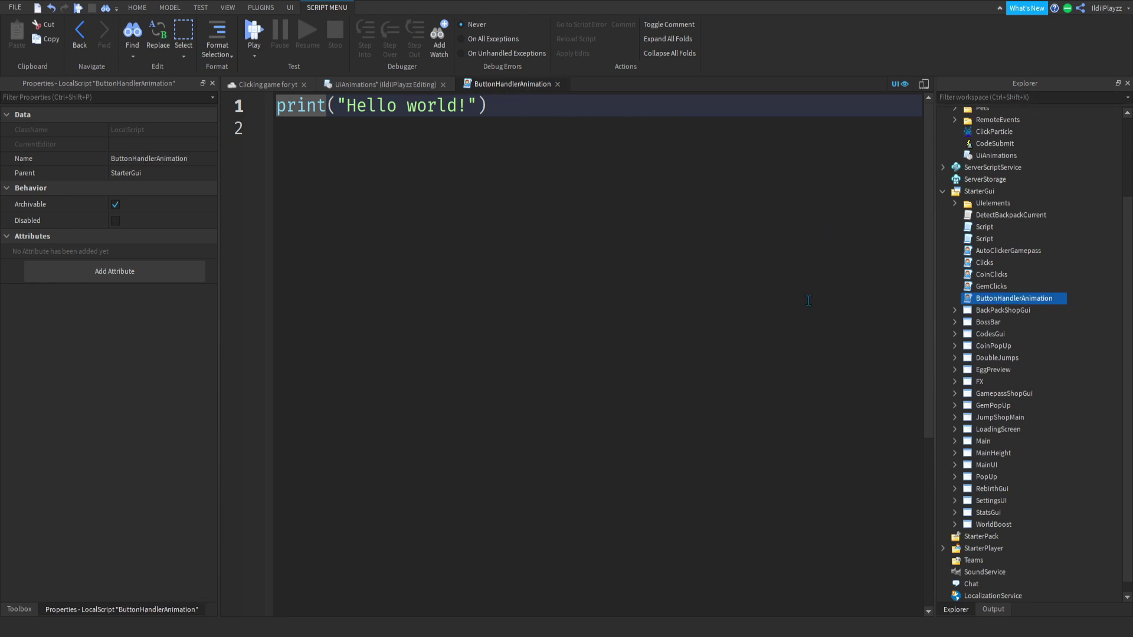
key(ctrl+a)
key(BackSpace)
text(local)
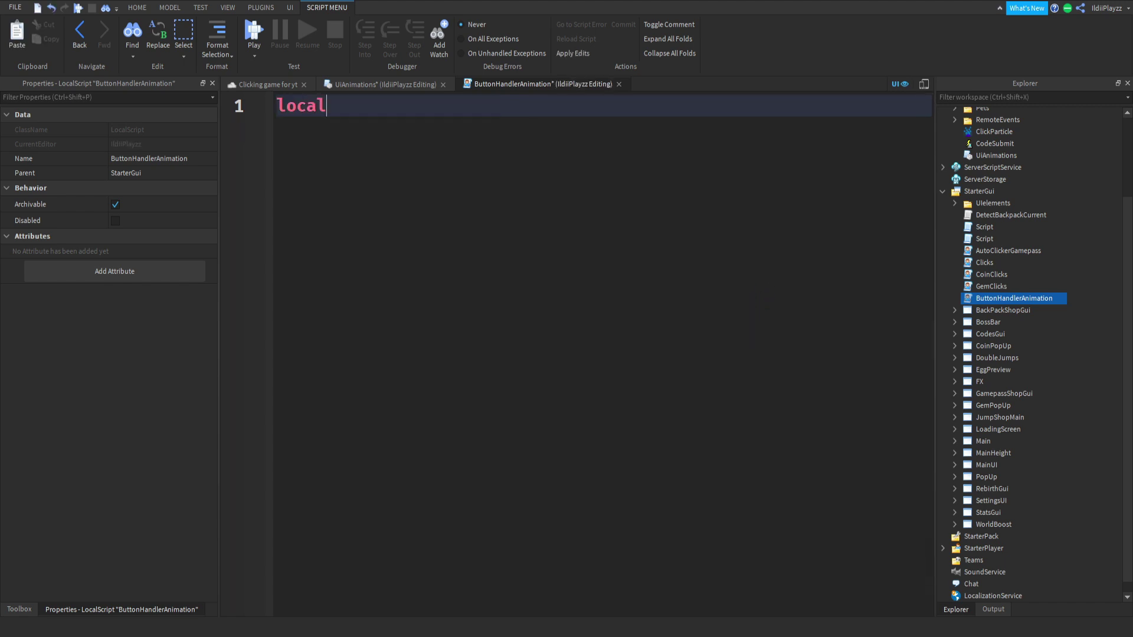
text( rp = game:get)
key(Tab)
text((")
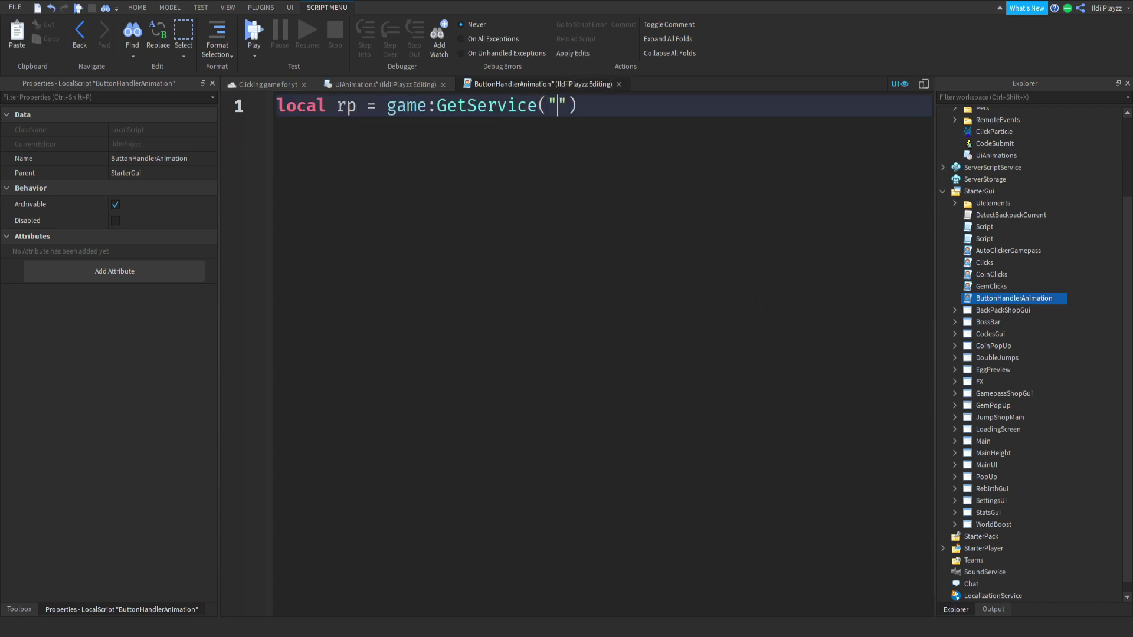
text(ReplicatedStorage)
key(Return)
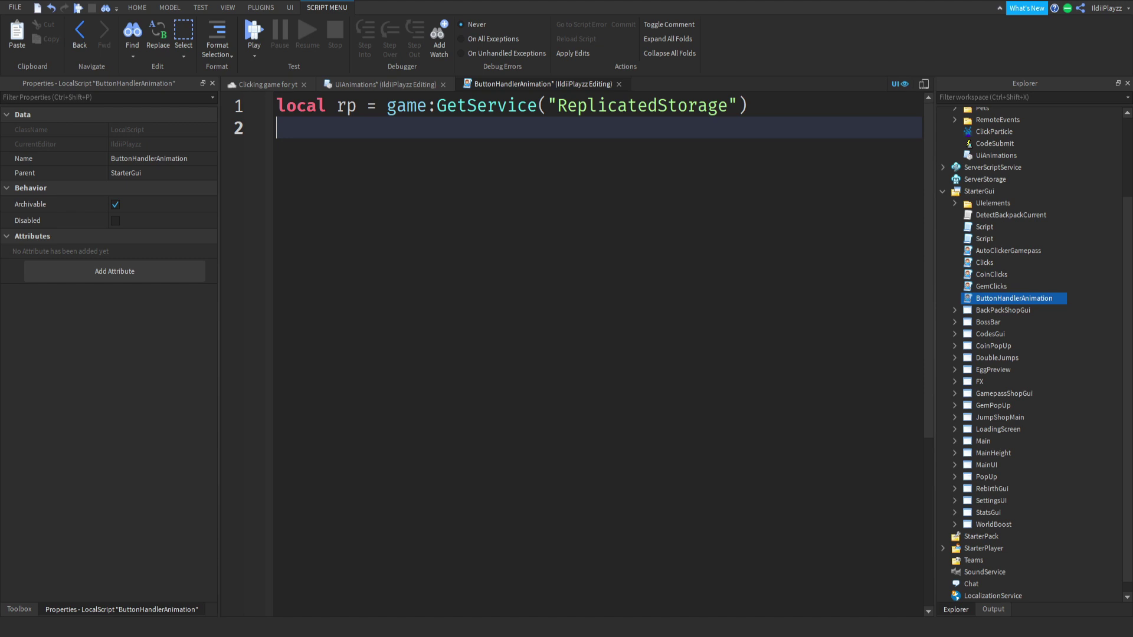
- Add local uianimationmodule = require(rp:WaitForChild("UiAnimations")), copying the module name from Explorer
text(local)
text( uianimation)
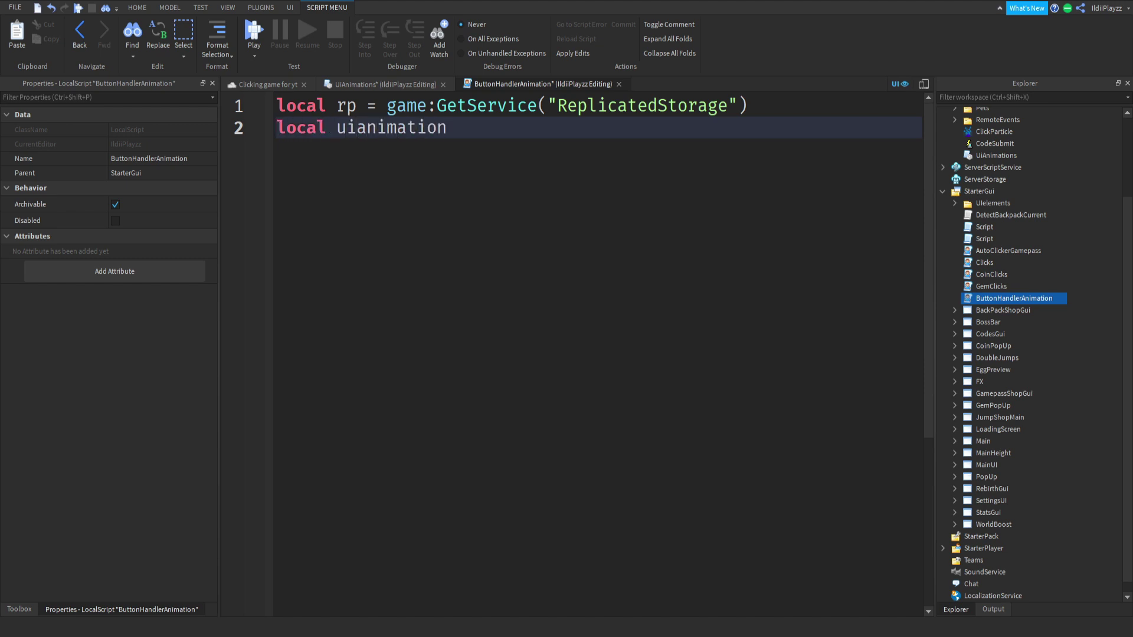
text(mod)
text(ule = require()
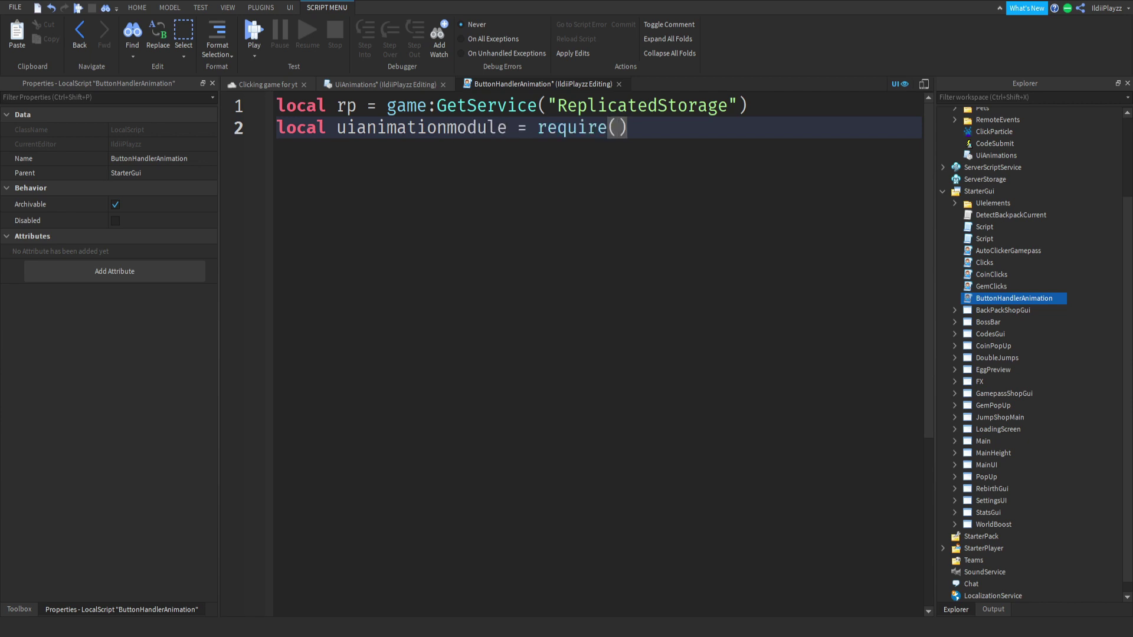
text(rp:wa)
key(Tab)
text((')
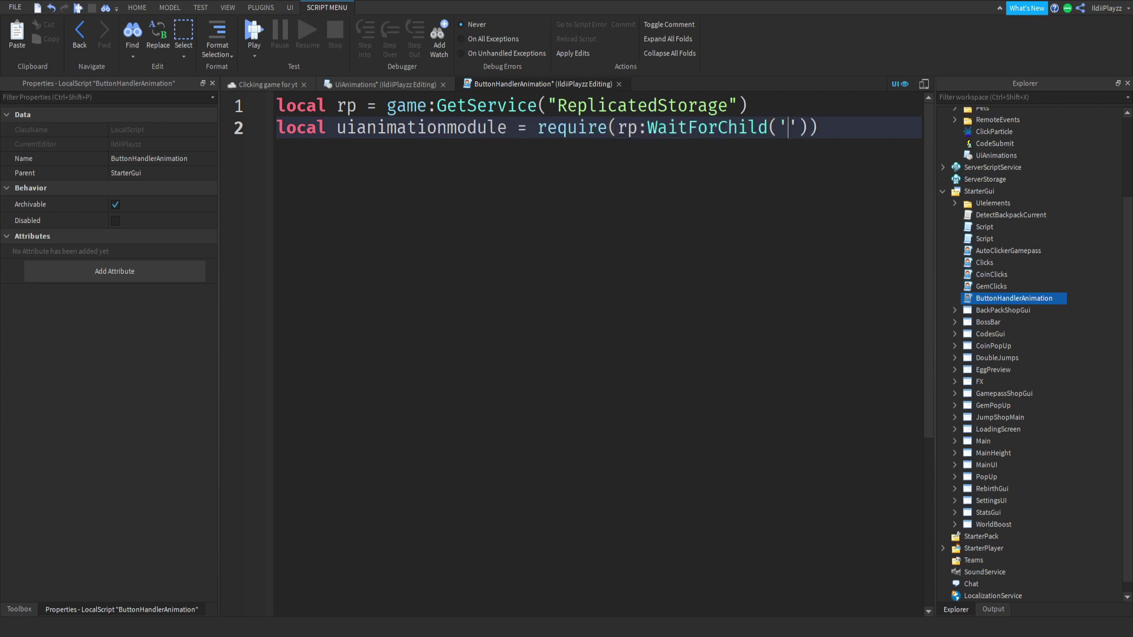
key(BackSpace)
text(")
click(997, 156)
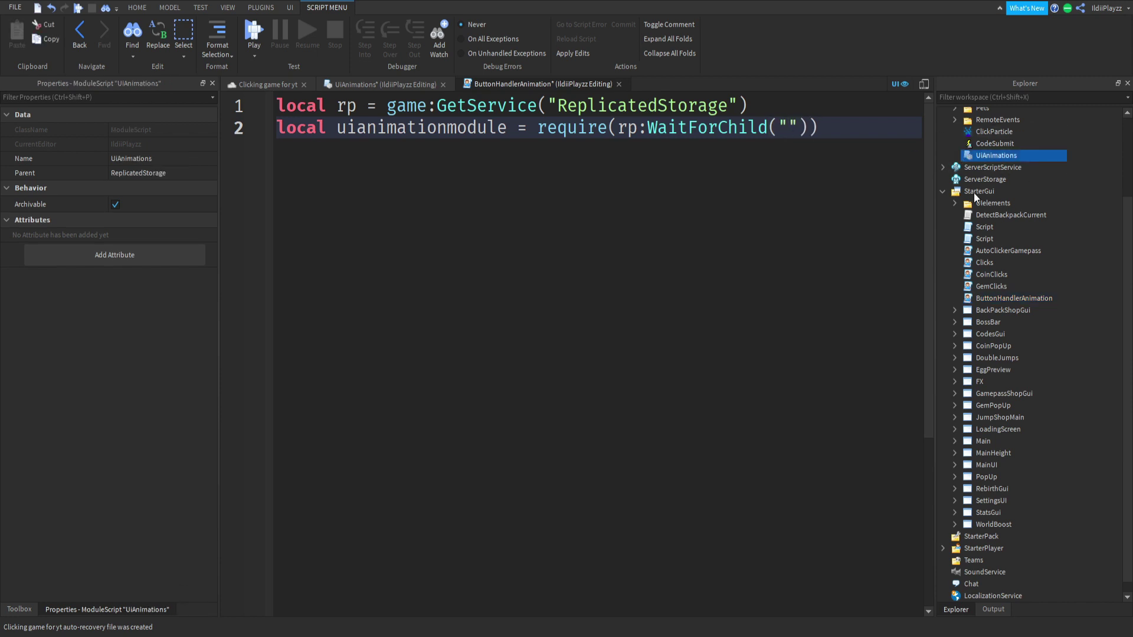
key(F2)
key(ctrl+c)
click(794, 127)
key(ctrl+v)
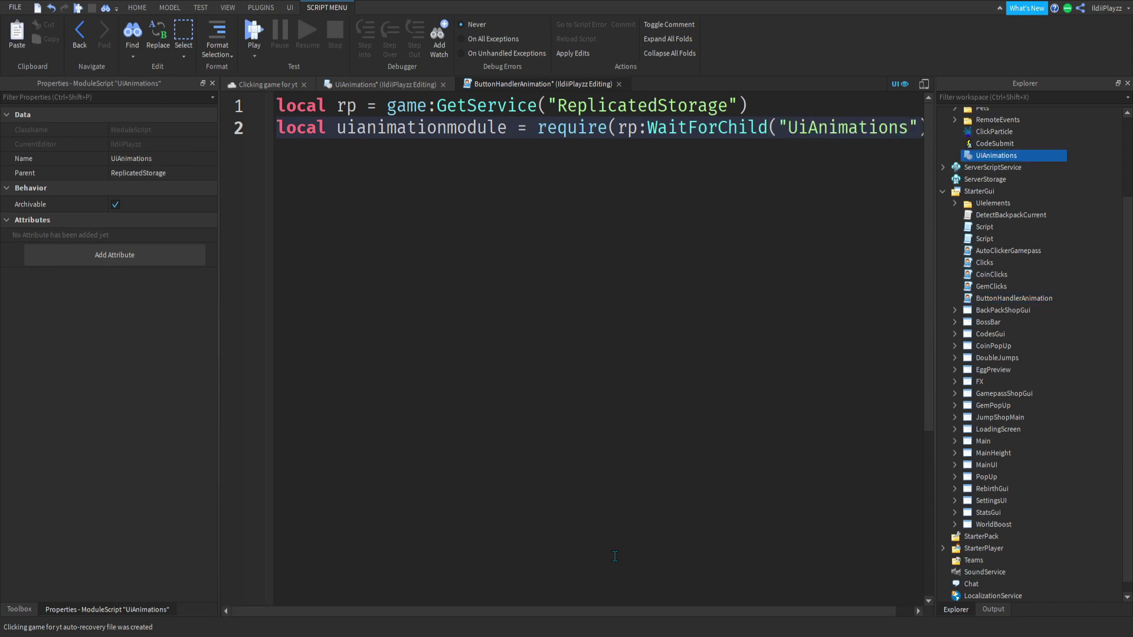
key(End)
- Write the loop header for i,v in pairs(script.Parent:GetDescendants()) do
key(Return)
key(Return)
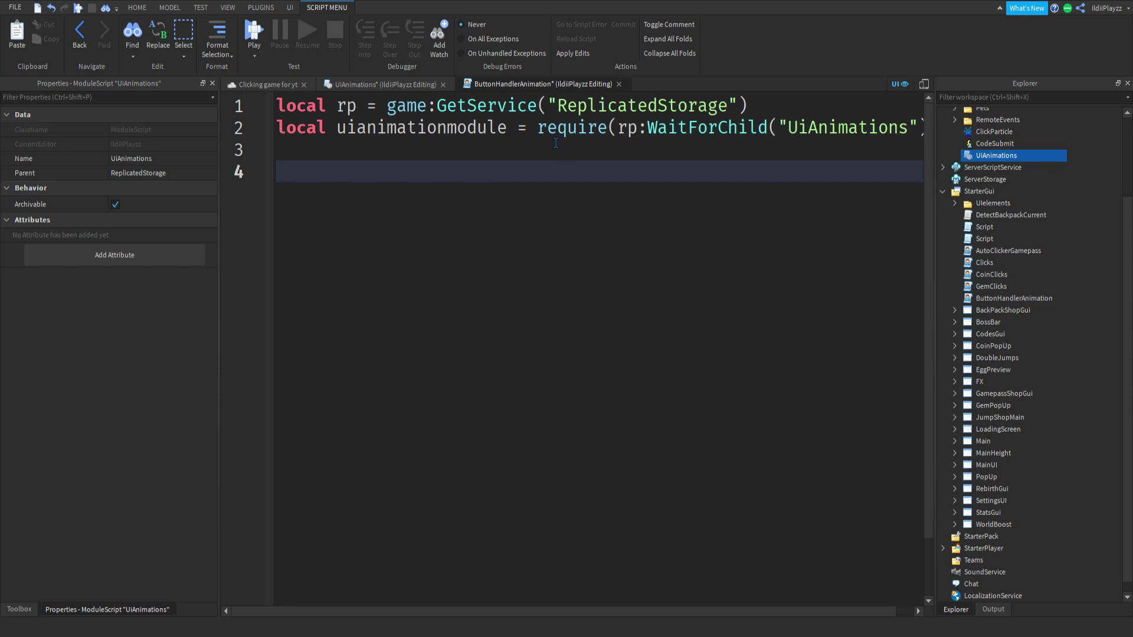
text(for i,v i)
text(n pairs()
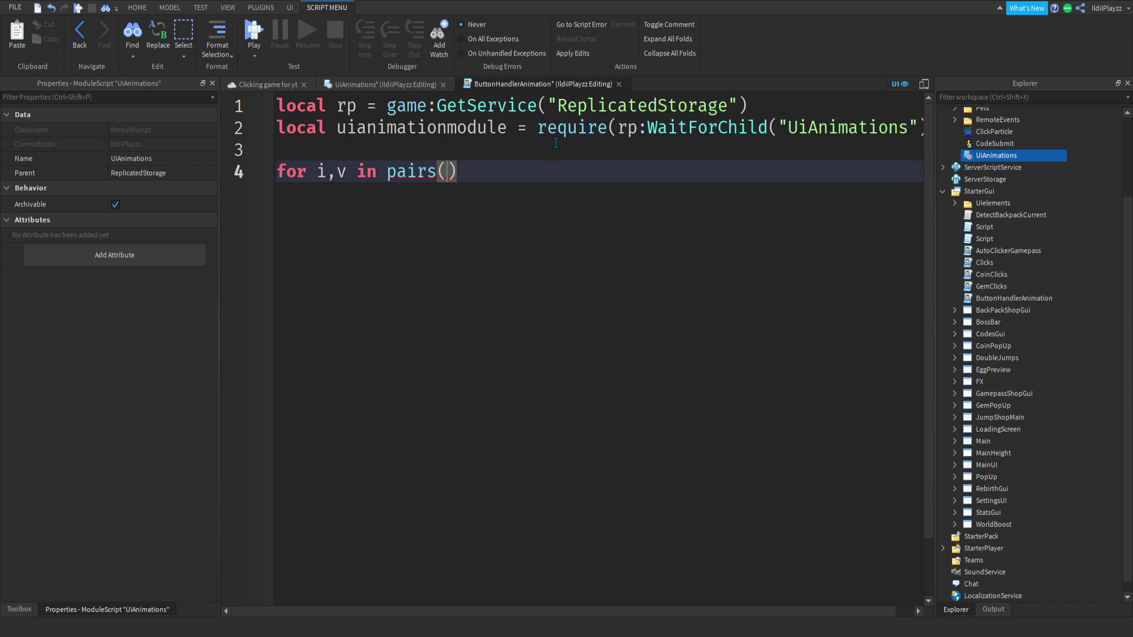
text(script.a)
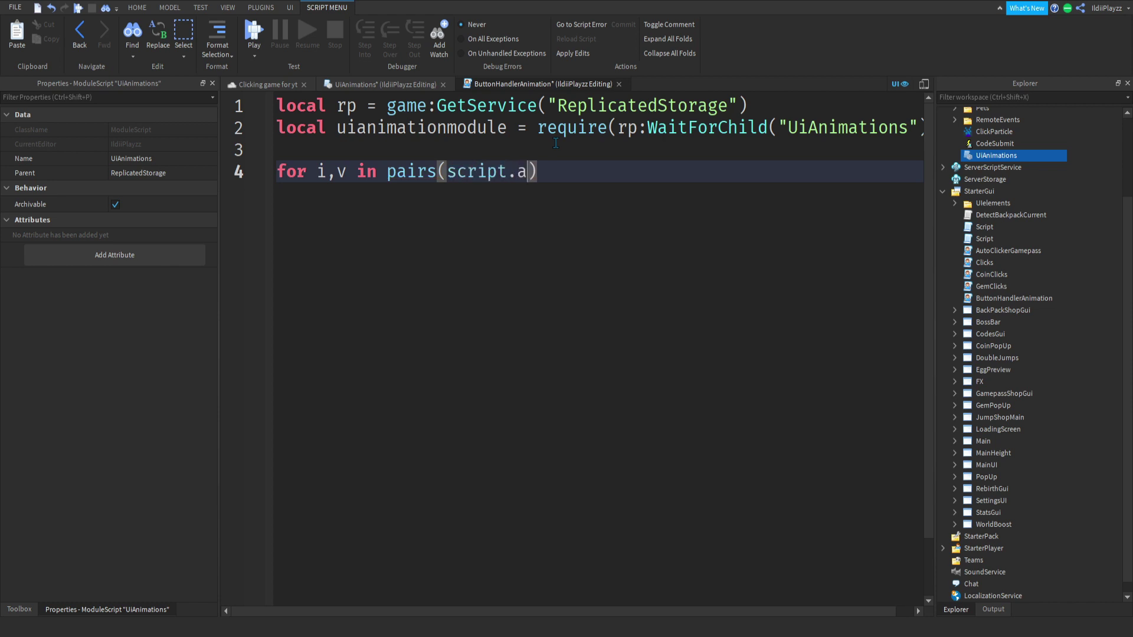
key(BackSpace)
text(pa)
key(Tab)
text(:get)
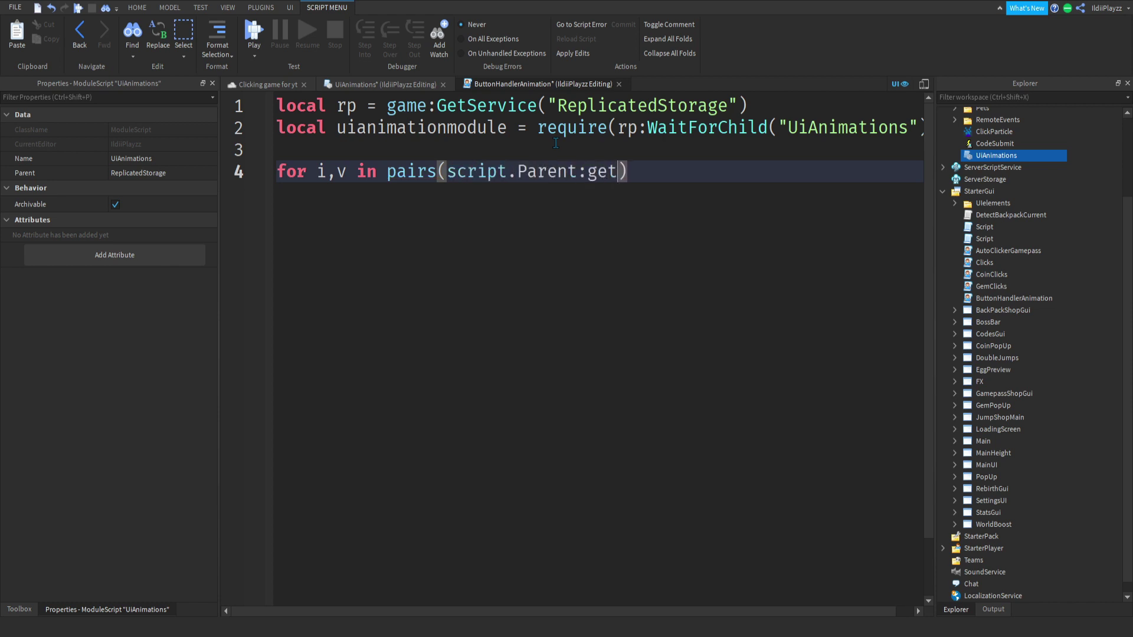
text(ces)
key(BackSpace)
key(BackSpace)
key(BackSpace)
text(des)
key(Tab)
text())
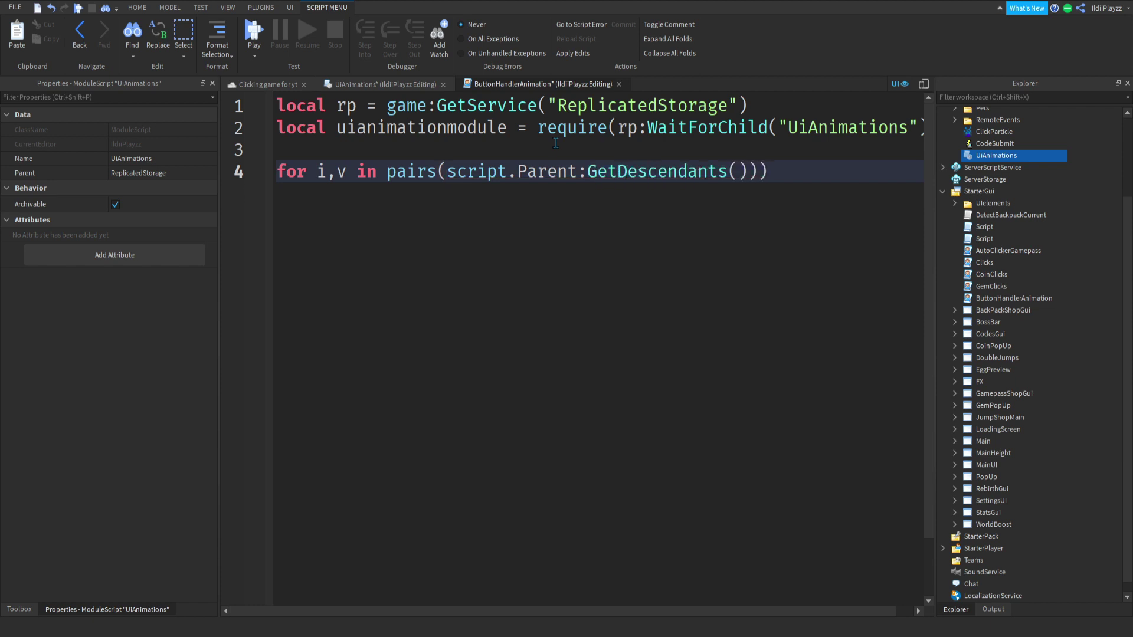
text( do)
key(Return)
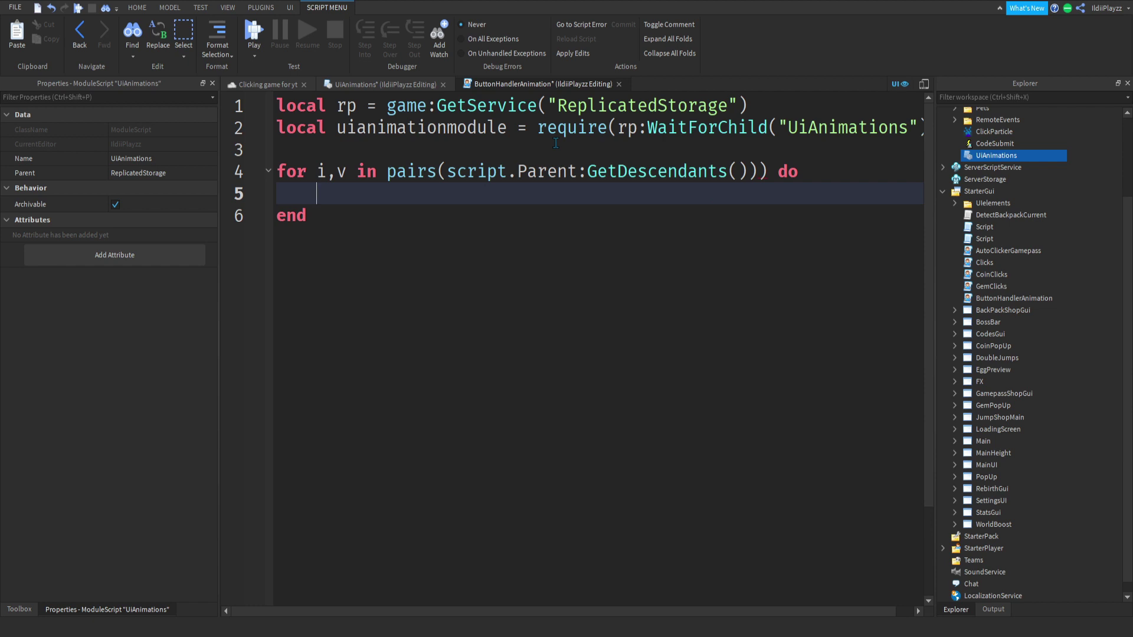
- Change the loop variables from i,v to _, ui
text(if)
drag(347, 172, 316, 171)
click(366, 200)
text(_,)
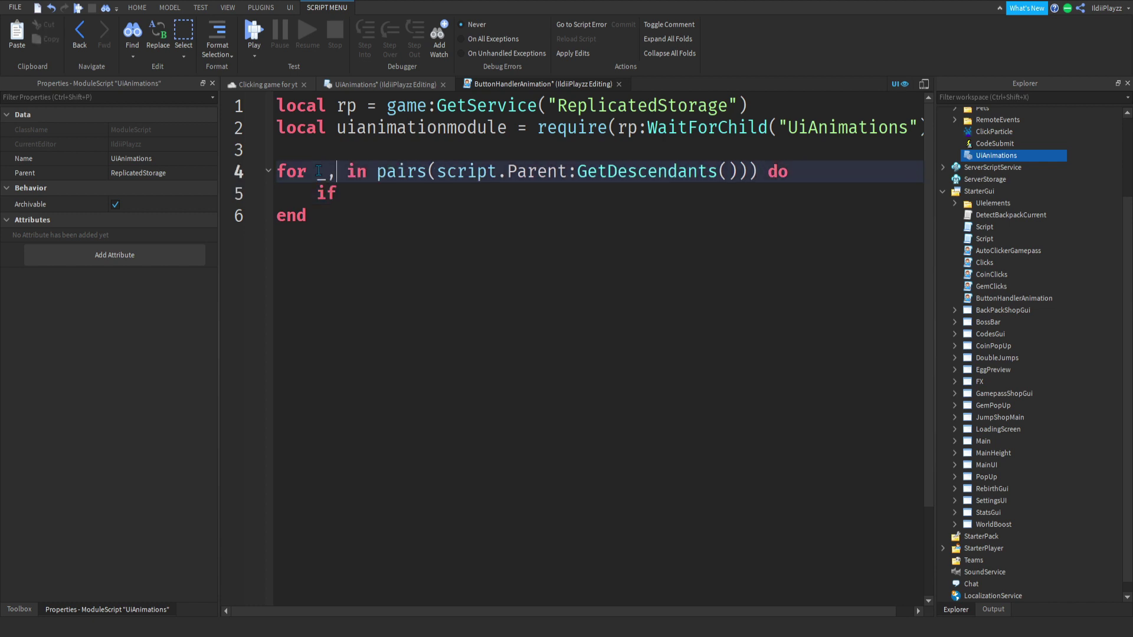
text( ui)
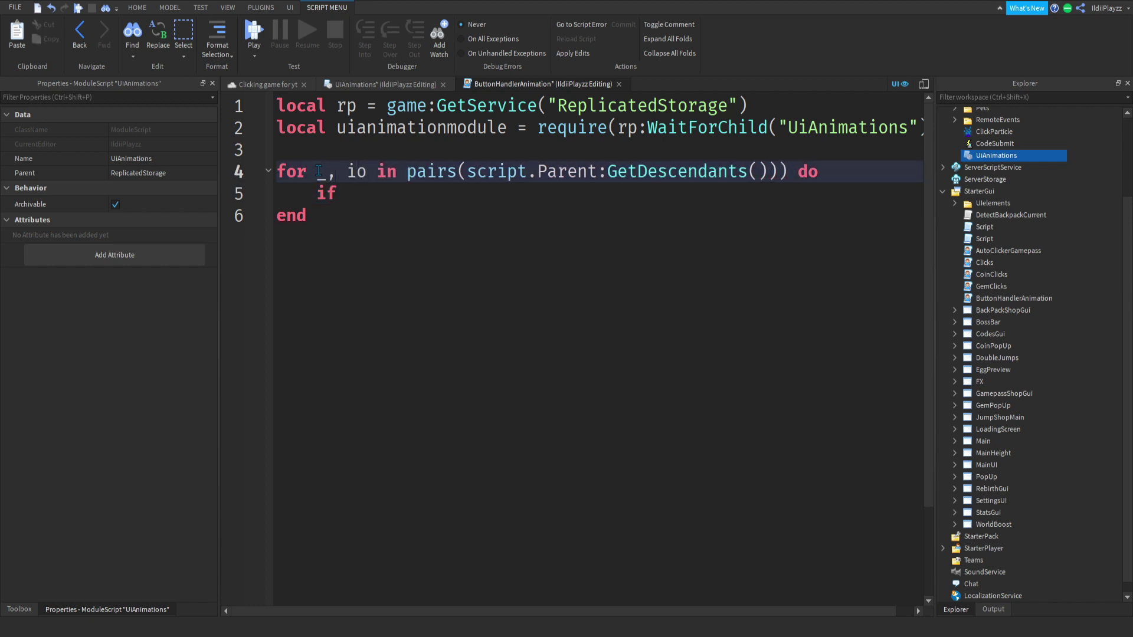
key(BackSpace)
text(i)
- Add the condition if ui:IsA("GuiButton") then inside the loop
click(346, 185)
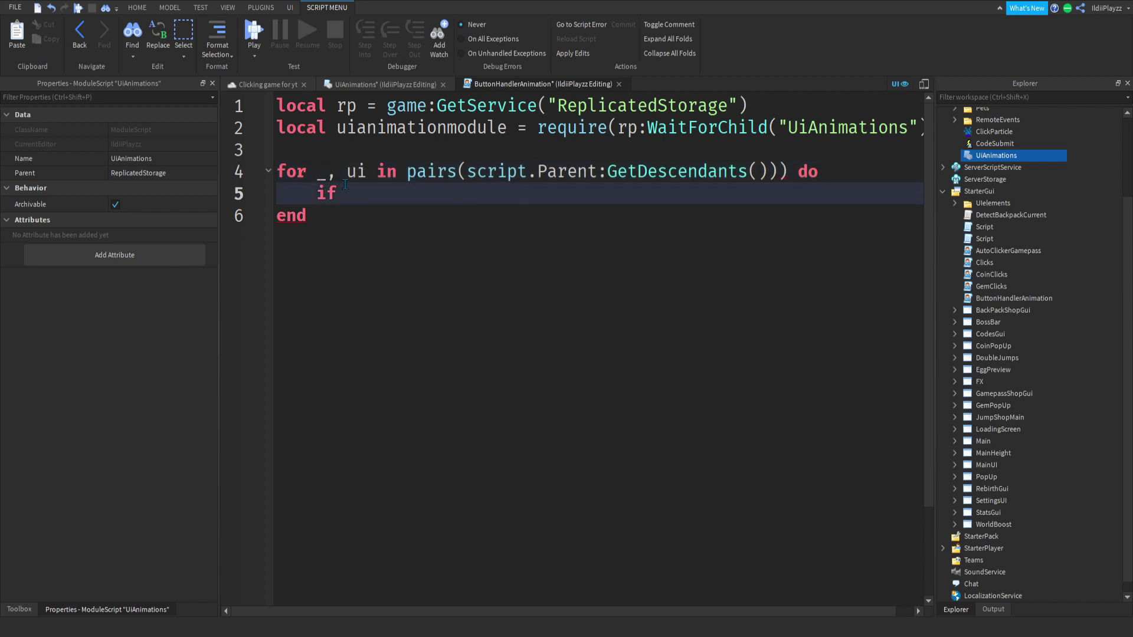
text(ui:)
text(IsA)
text(("g)
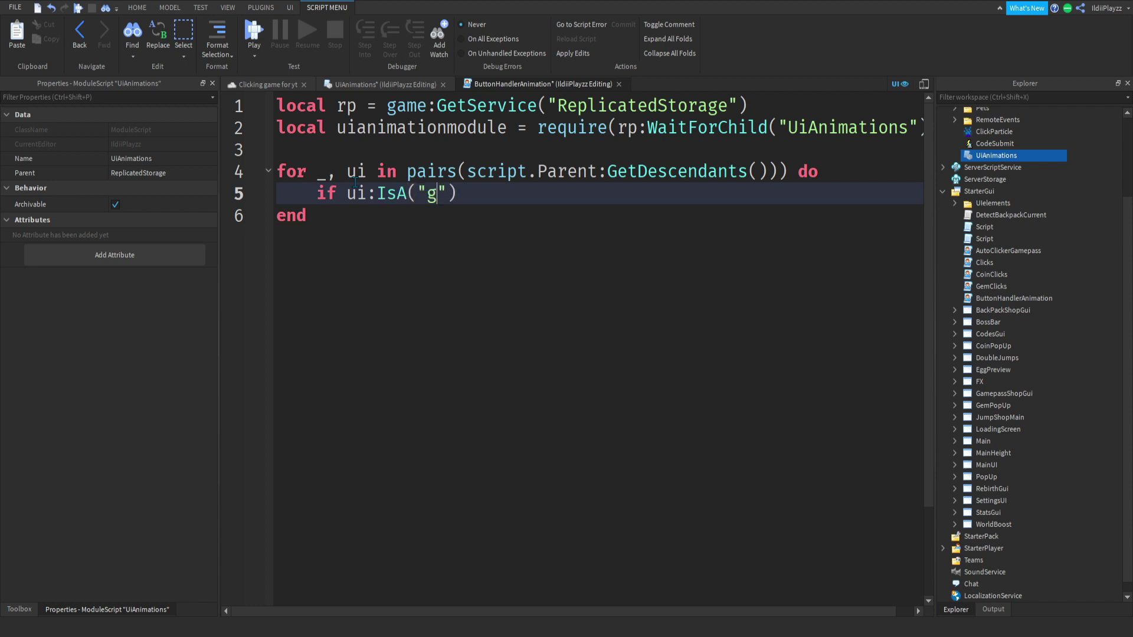
text(uibitt)
key(Tab)
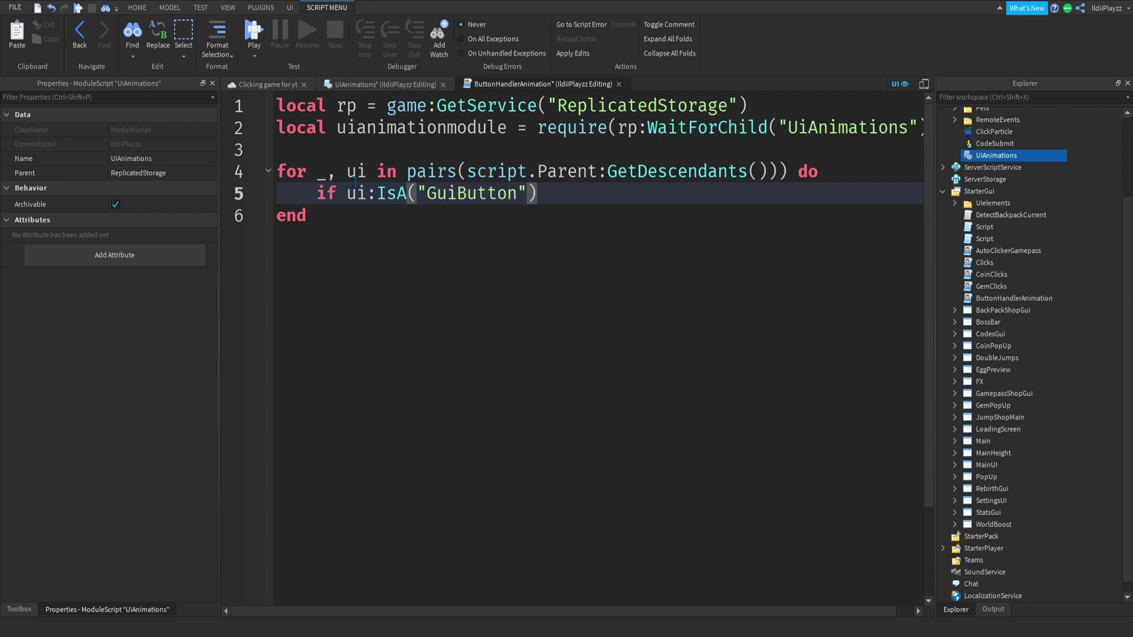
key(End)
text(t)
key(Tab)
key(Return)
- Begin the uianimationmodule.SetUp call inside the if block
text(u)
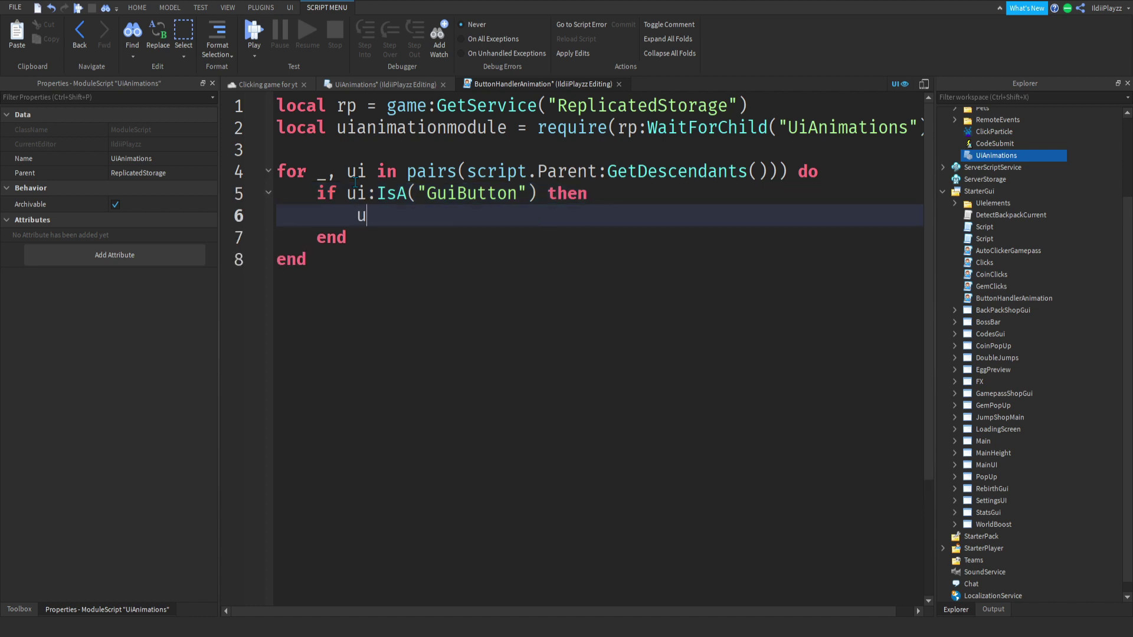
text(ianimationmodule)
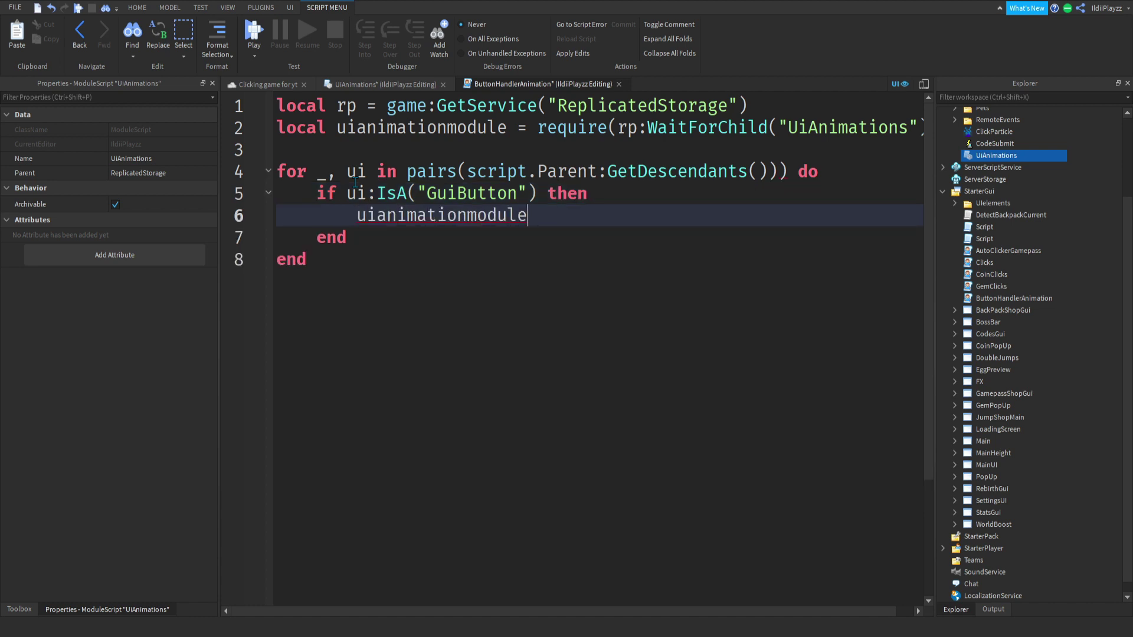
text(.Set)
text(Yp)
key(BackSpace)
key(BackSpace)
text(UY)
key(BackSpace)
- Finish the call as uianimationmodule.SetUp(ui)
text(p)
text((ui)
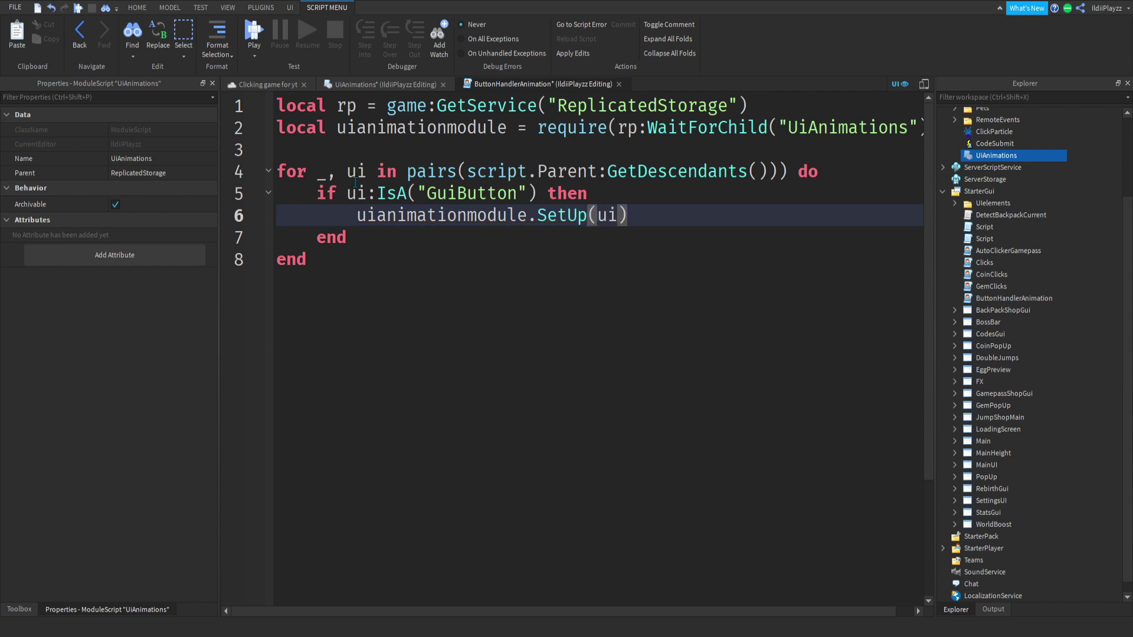
click(507, 337)
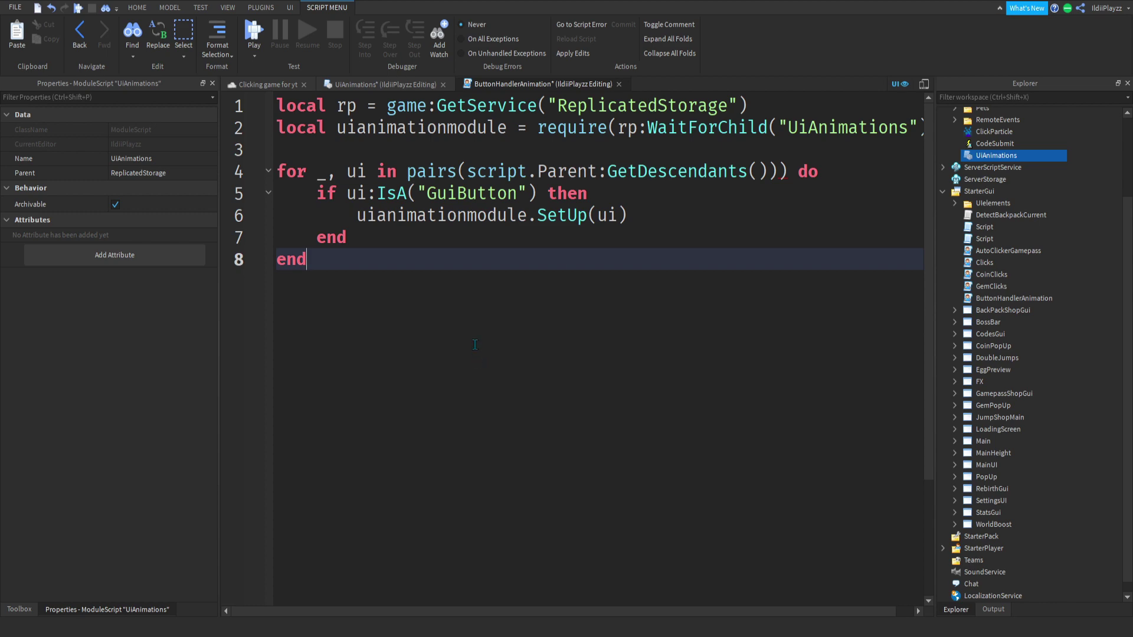
- Check the SetUp function name in the UiAnimations module
click(379, 85)
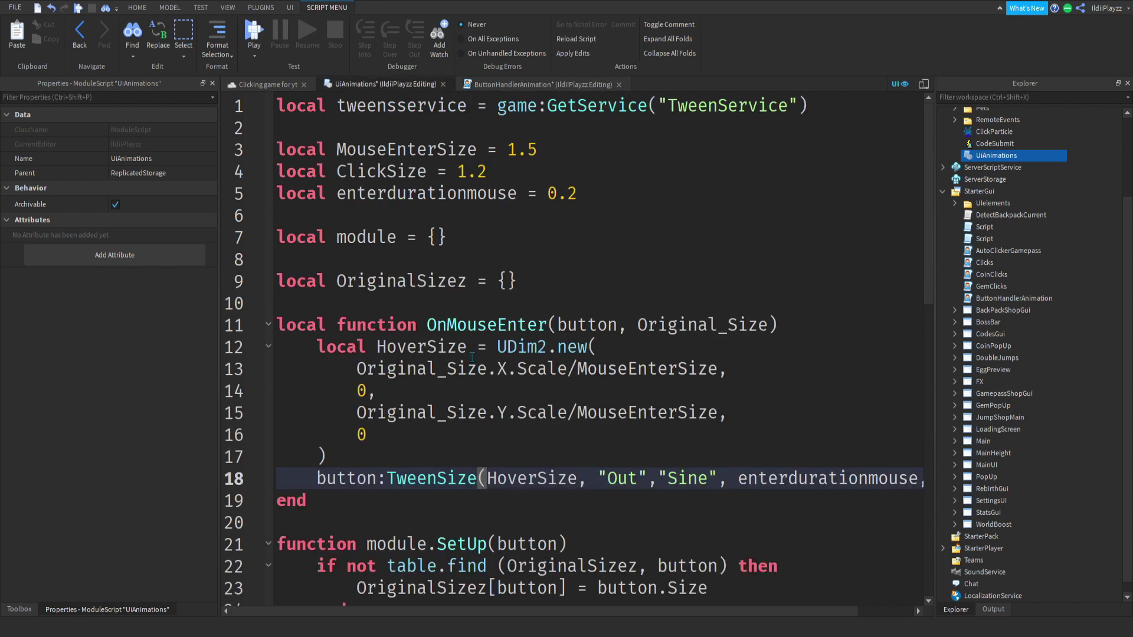
scroll(586, 280, down, 3)
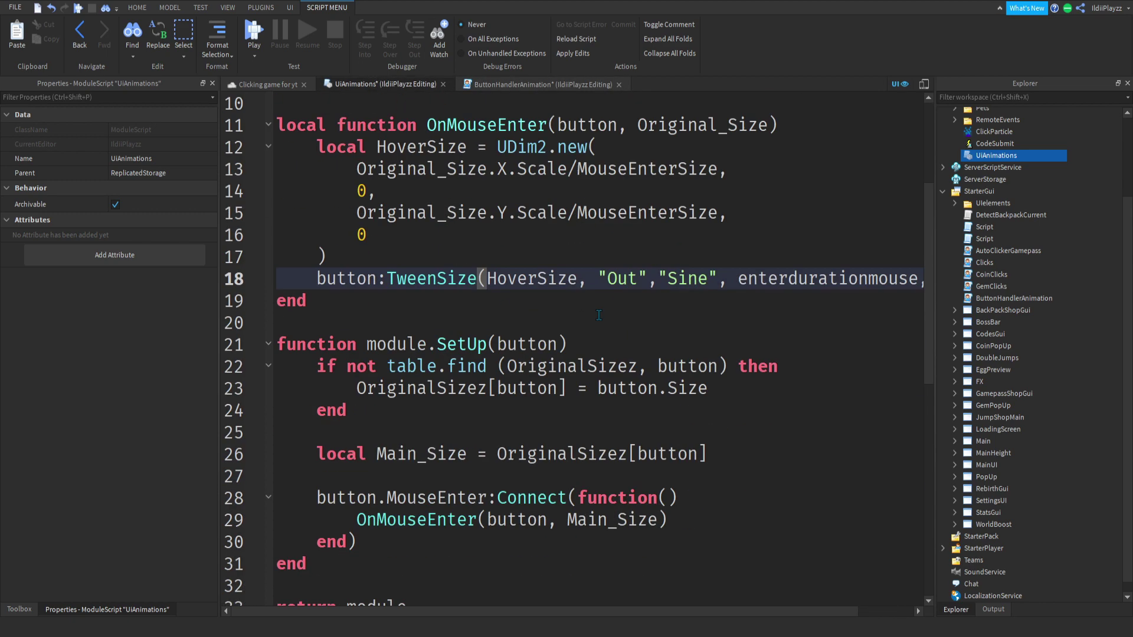
scroll(619, 340, up, 2)
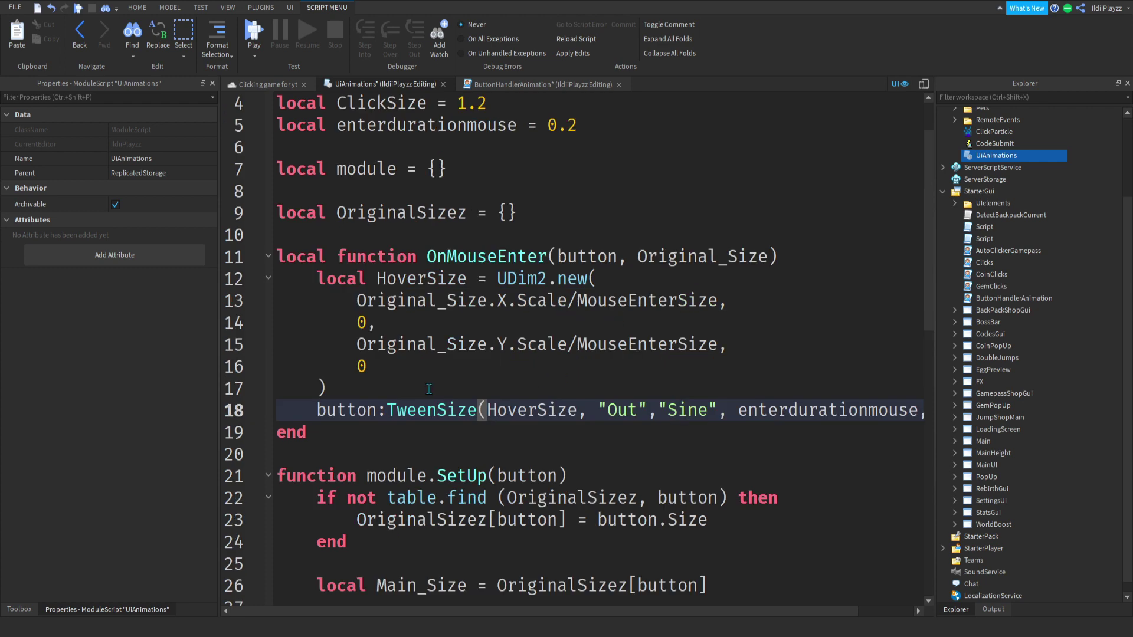
drag(432, 476, 486, 475)
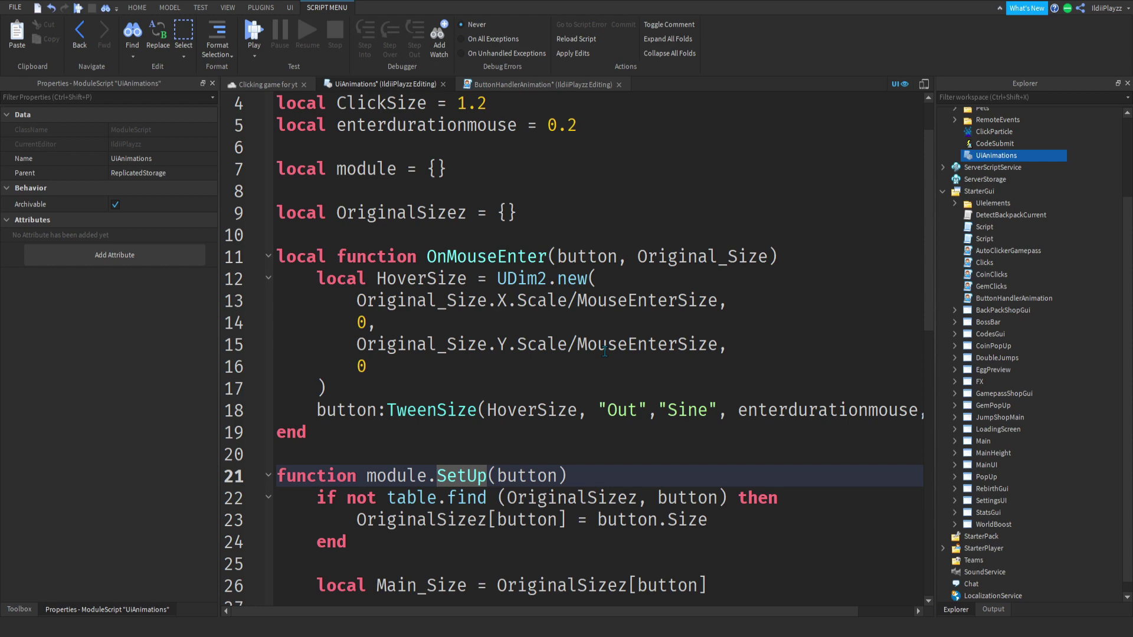
click(496, 84)
- Play-test, click the clicker button, and follow the ButtonHandlerAnimation:4 error in Output
click(230, 79)
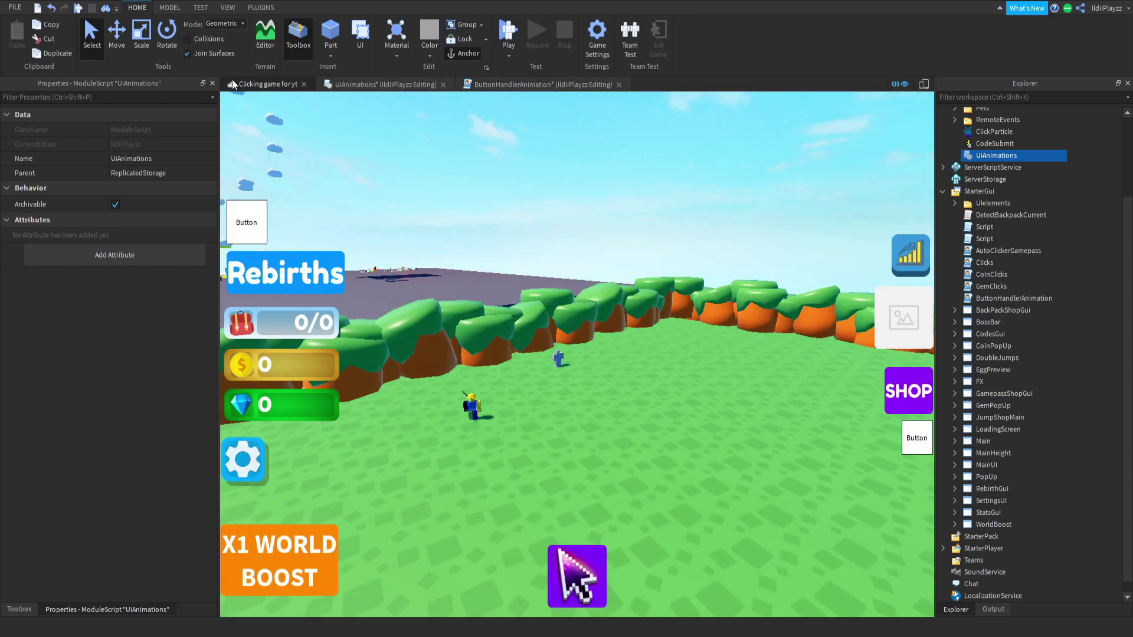
click(508, 35)
click(993, 609)
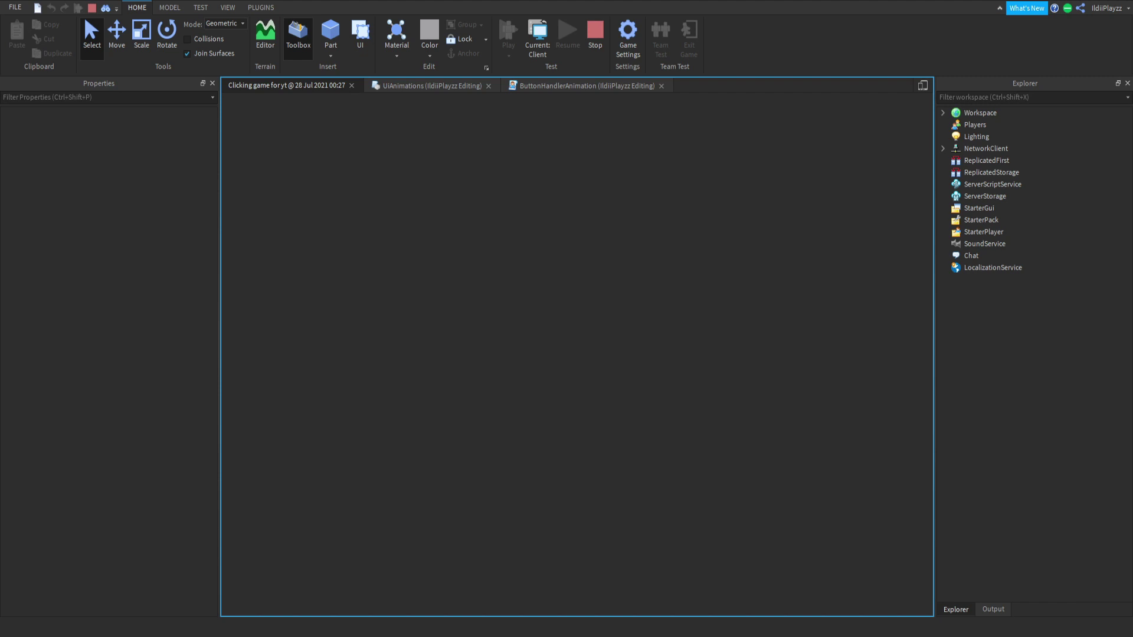
click(993, 609)
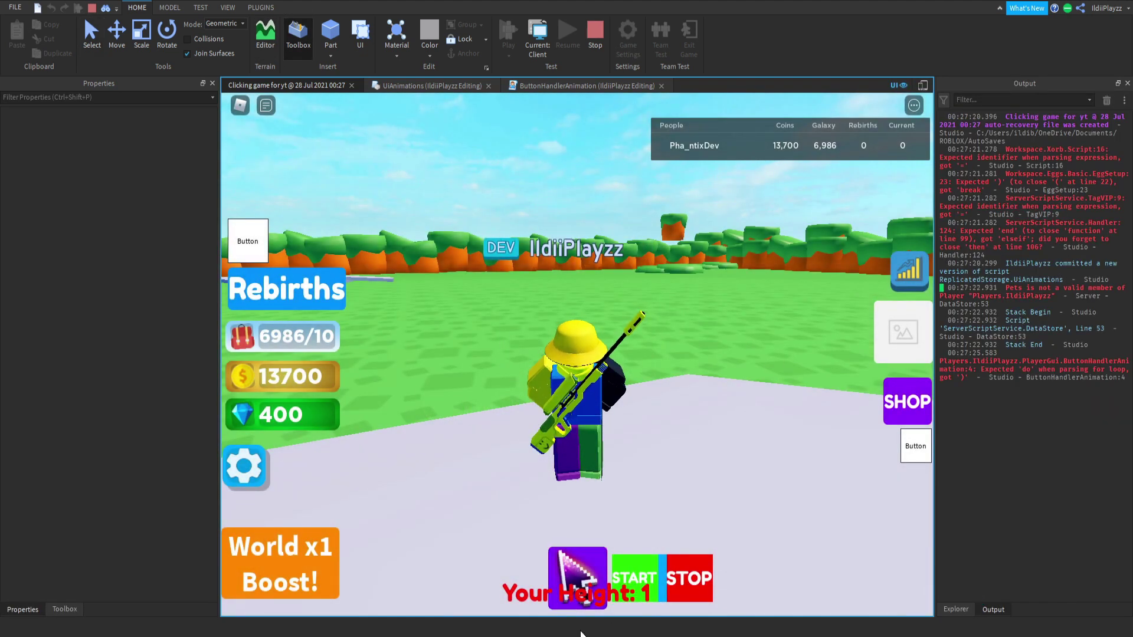
click(586, 590)
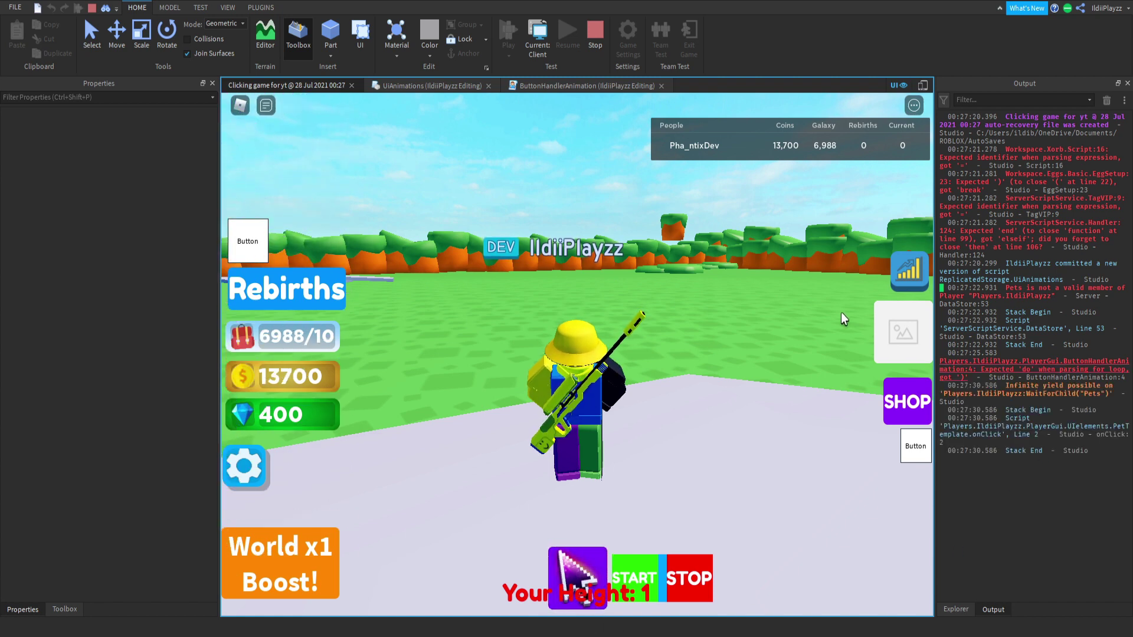
click(1097, 378)
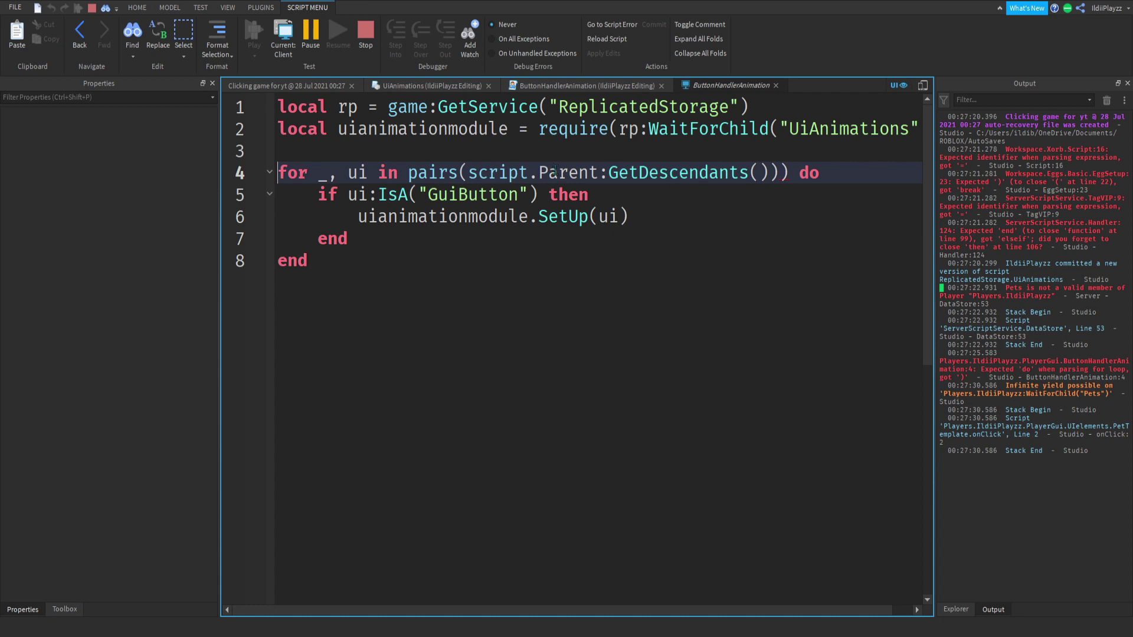
- Stop the test and delete the extra ')' before do on line 4
click(369, 44)
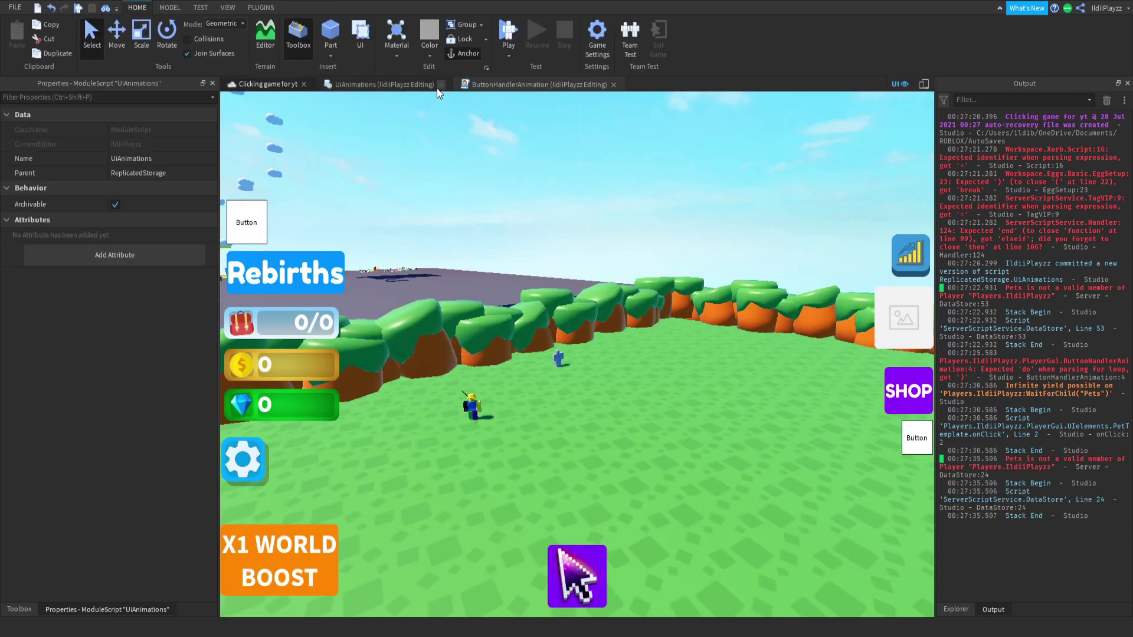
click(502, 86)
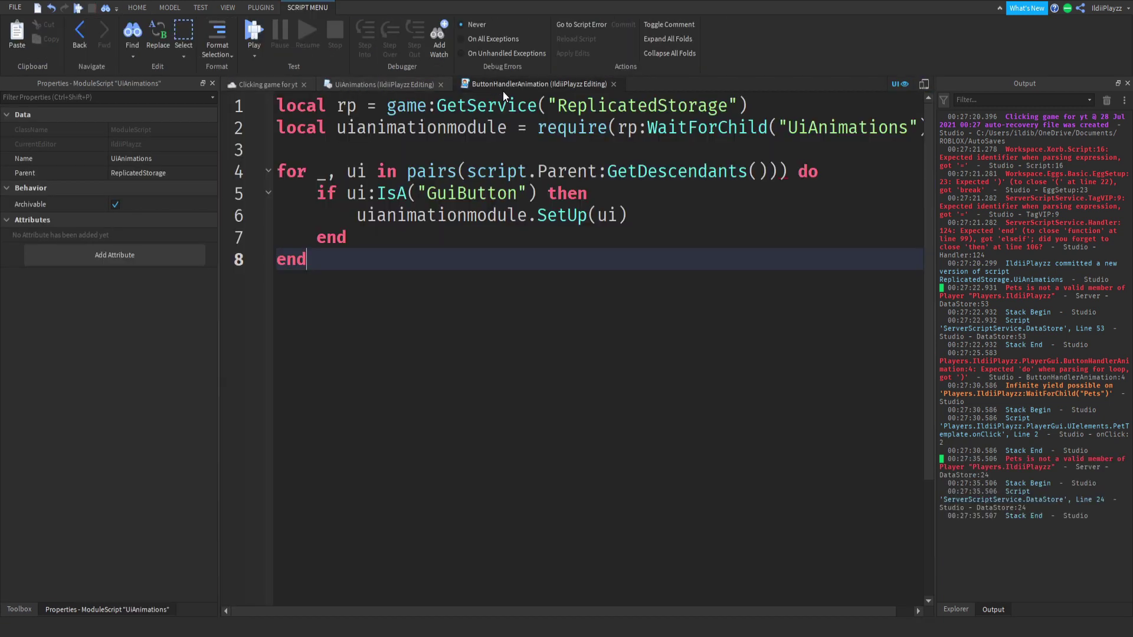
click(816, 180)
key(Left)
key(Left)
key(BackSpace)
key(BackSpace)
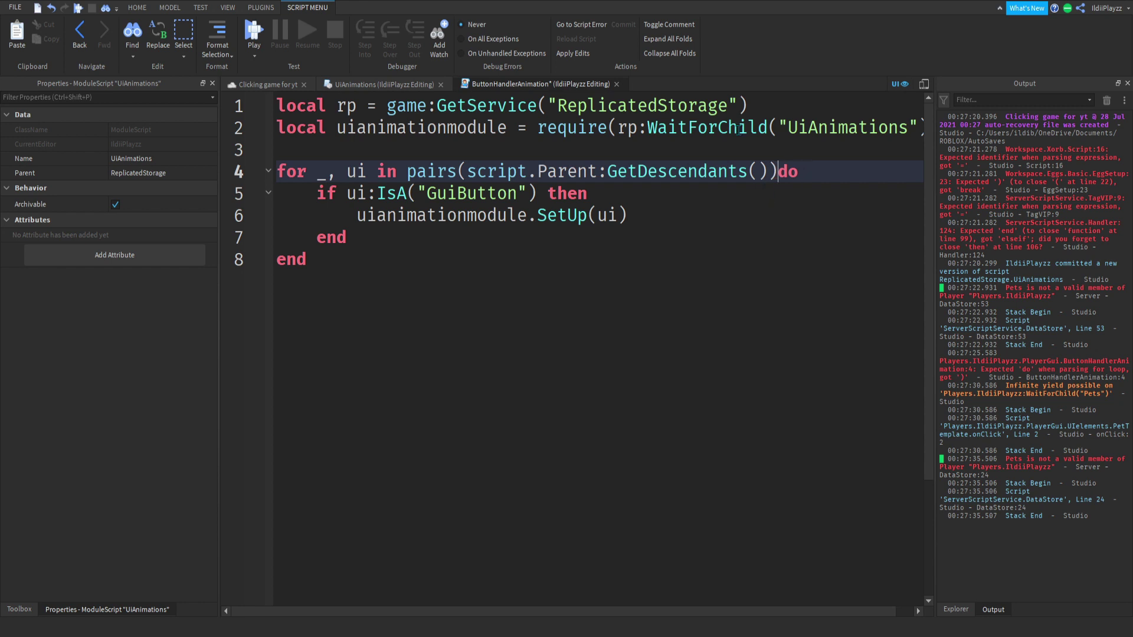
- Play-test again, tilting the camera down, then stop the test
key(F5)
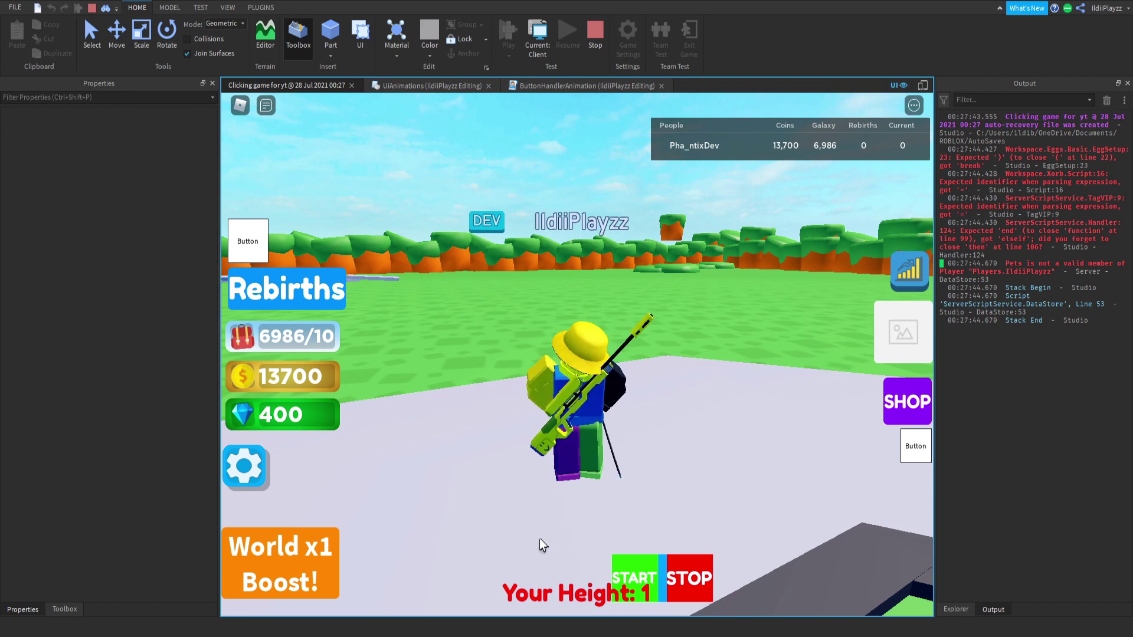
right_drag(594, 278, 544, 241)
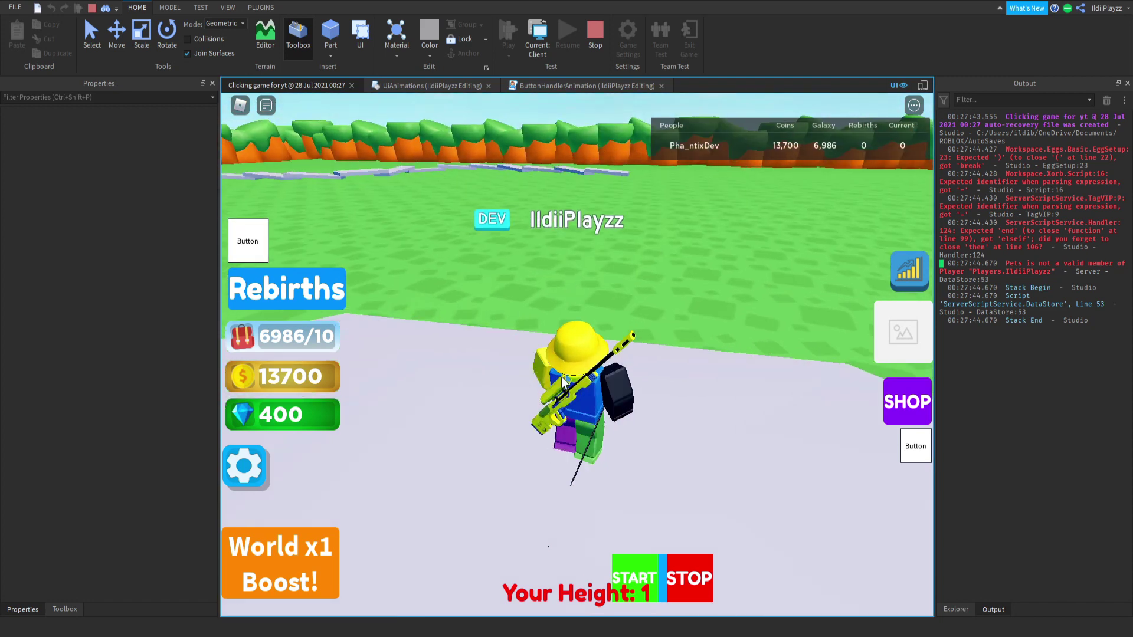
key(shift+F5)
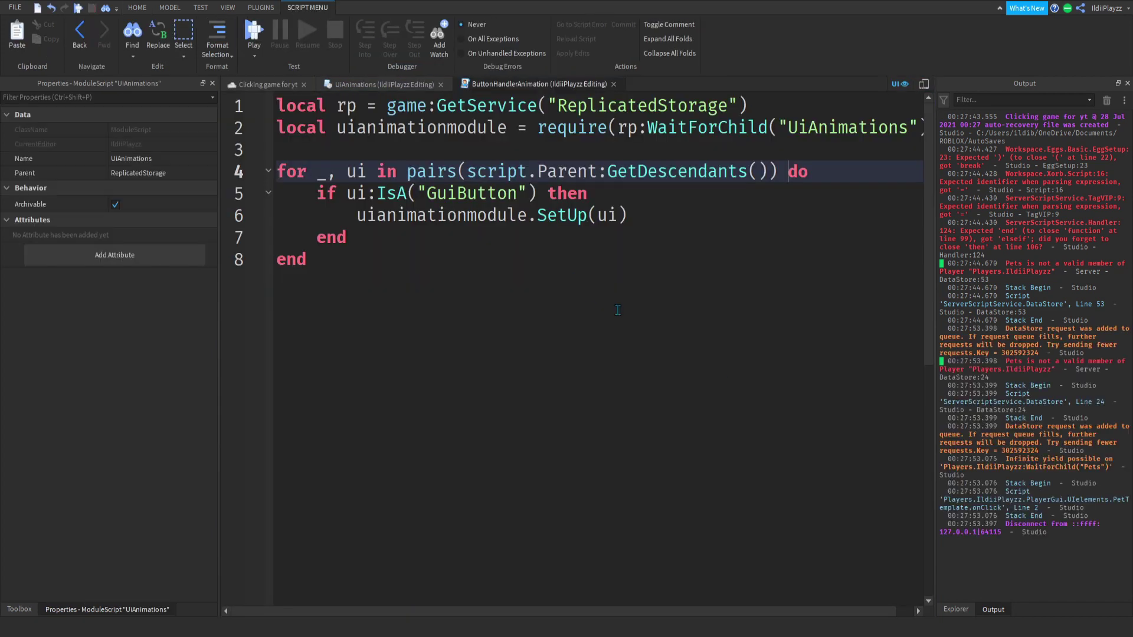
- Select MainUI's clicker ImageButton and set its AnchorPoint to 0.5, 0.5
click(265, 84)
click(957, 610)
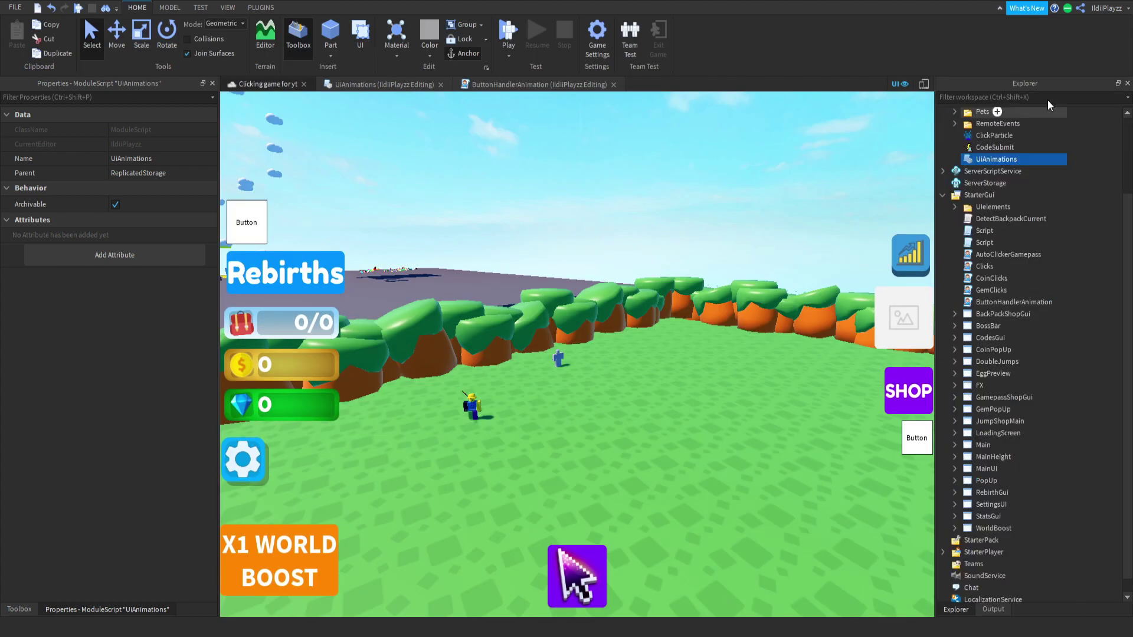
click(954, 453)
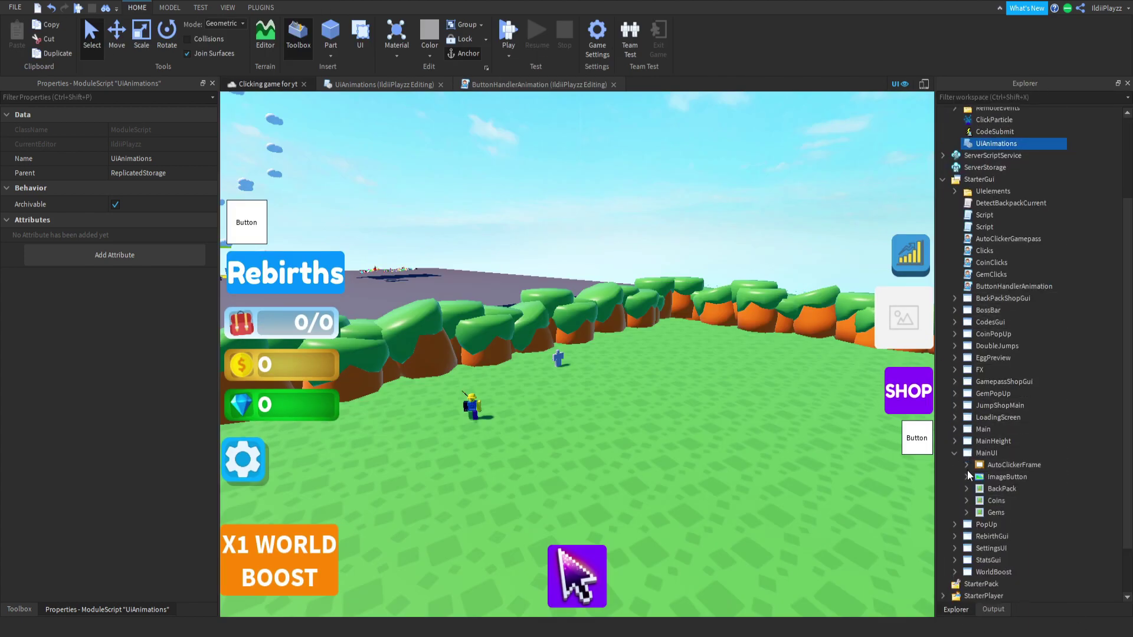
click(990, 479)
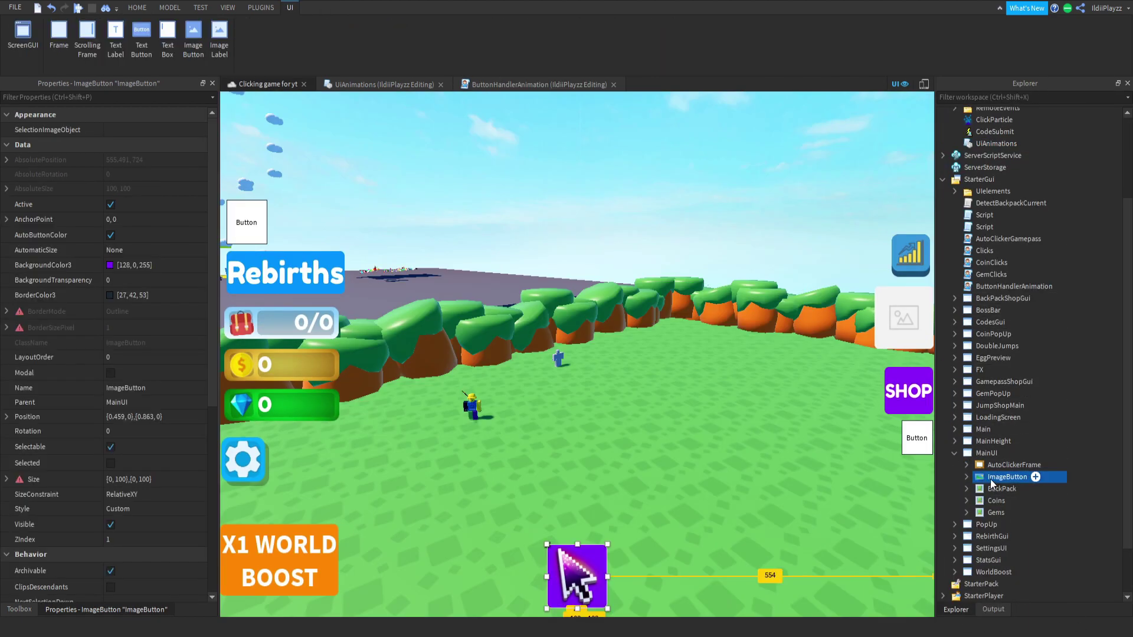
click(134, 220)
text(0.5, 0.5)
key(Return)
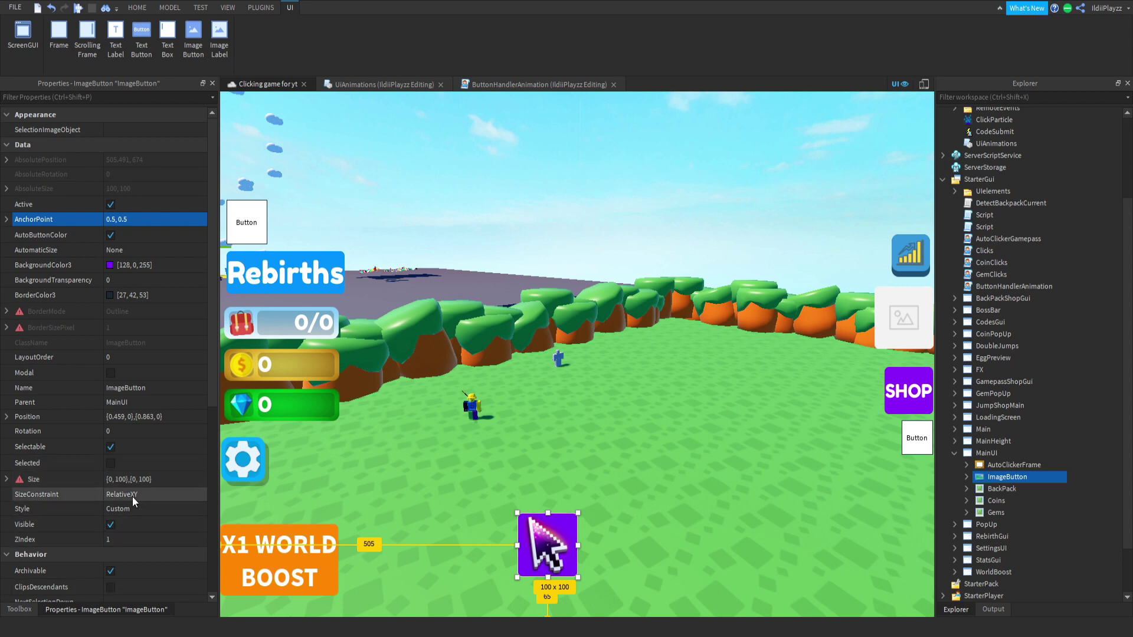
- Delete the clicker ImageButton's UIAspectRatioConstraint
click(129, 483)
click(967, 477)
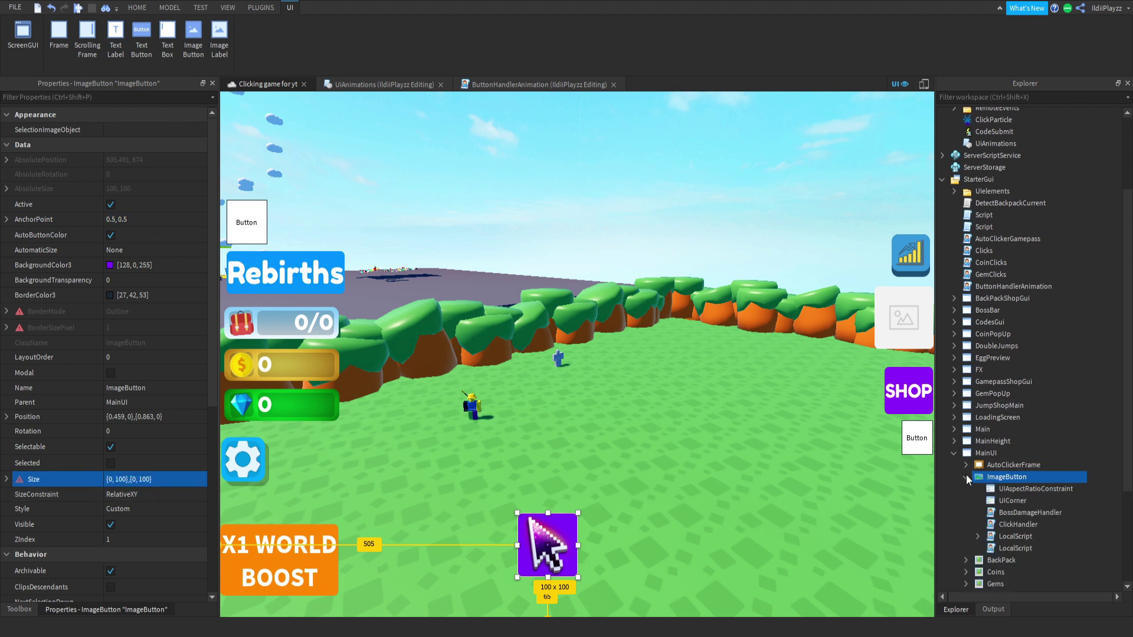
click(1001, 490)
key(Delete)
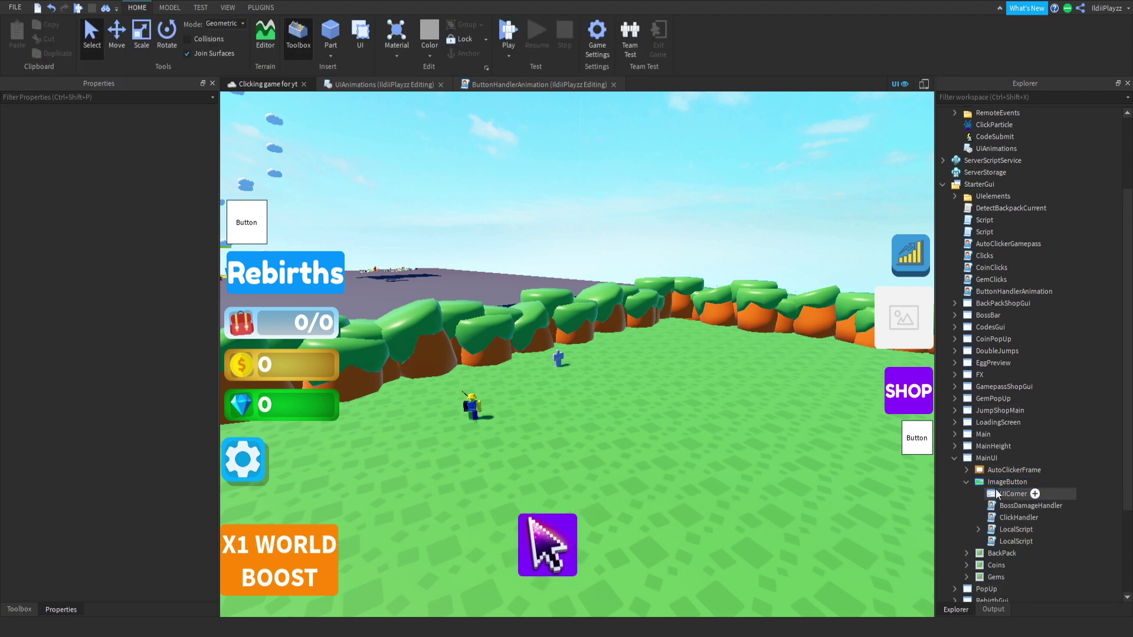
- Set the button's Size to {0.1,0},{0.1,0}, then resize it and move it toward bottom centre
click(1003, 482)
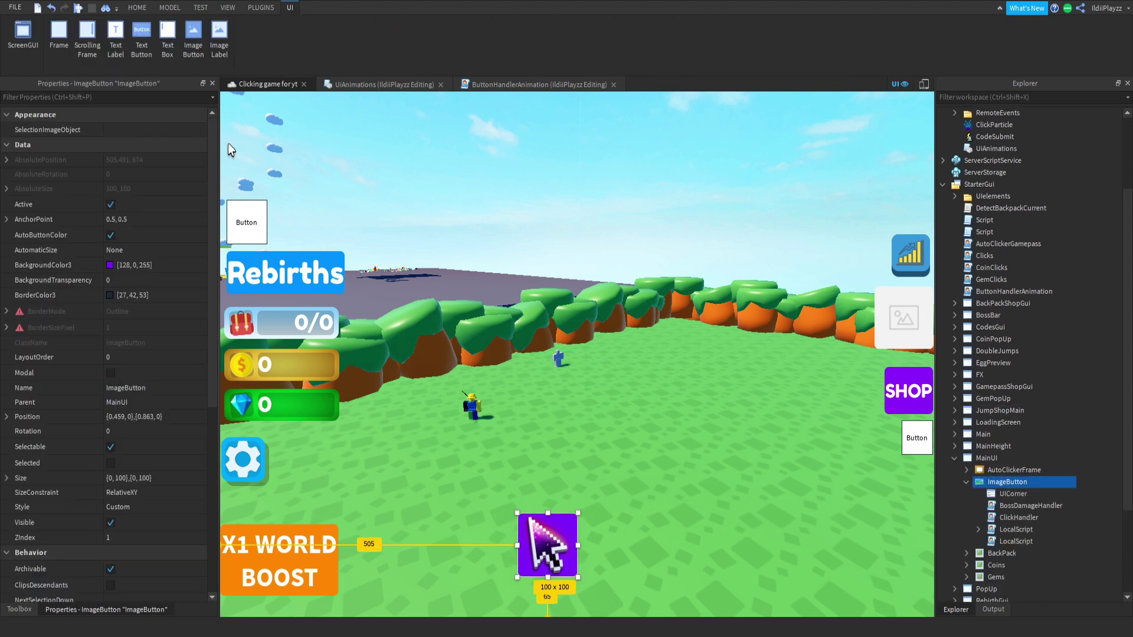
click(130, 479)
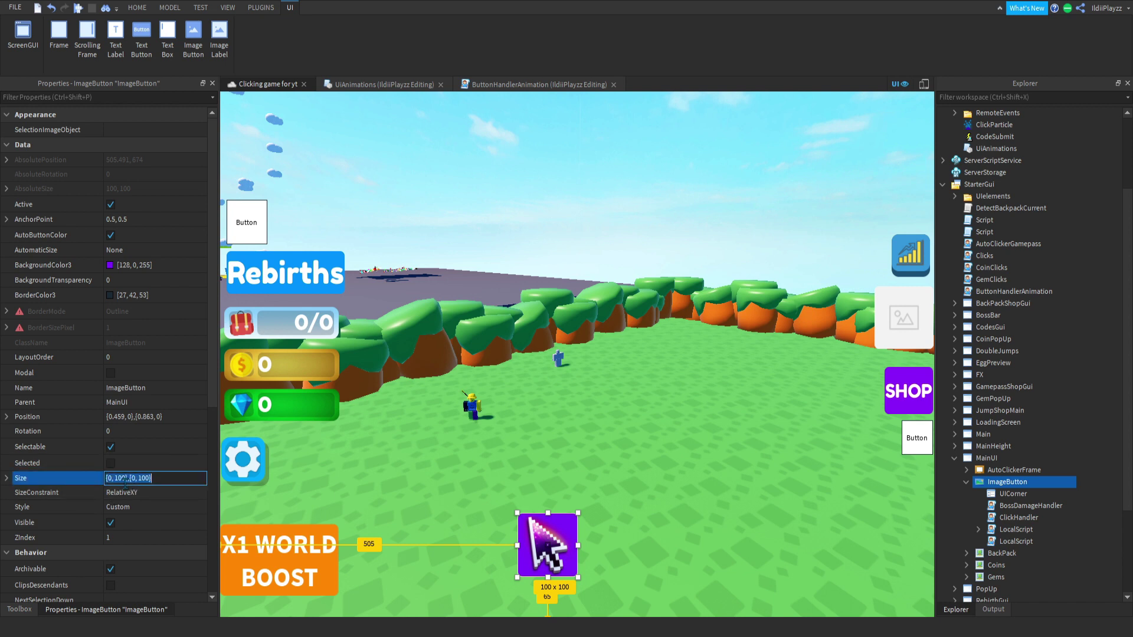
drag(125, 479, 108, 478)
text(0.1)
text(, 0)
key(Return)
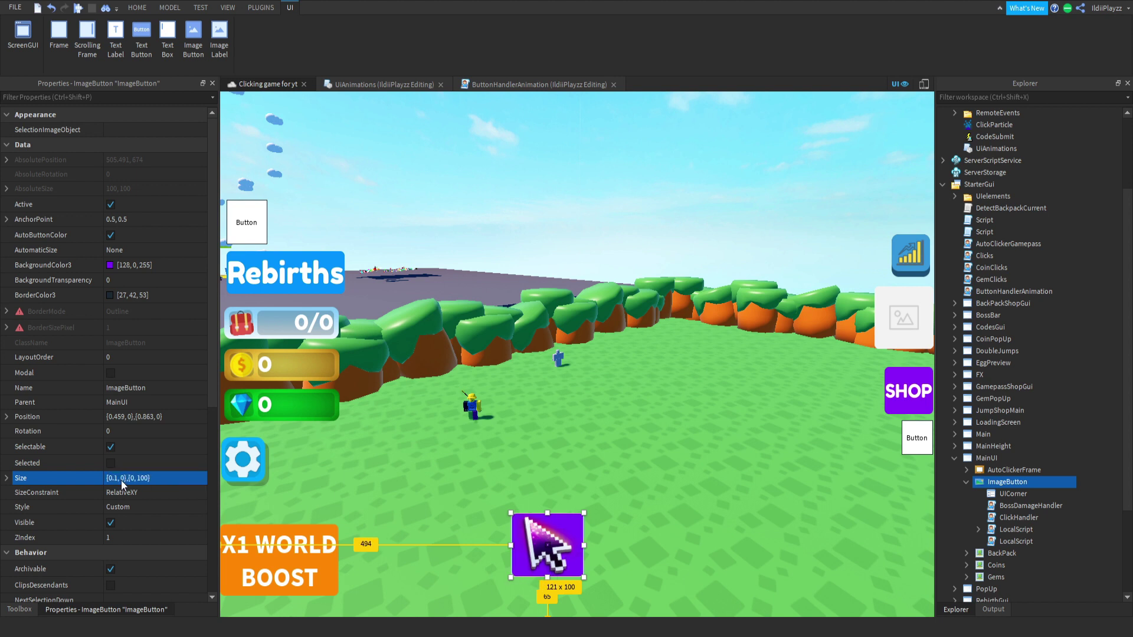
click(139, 481)
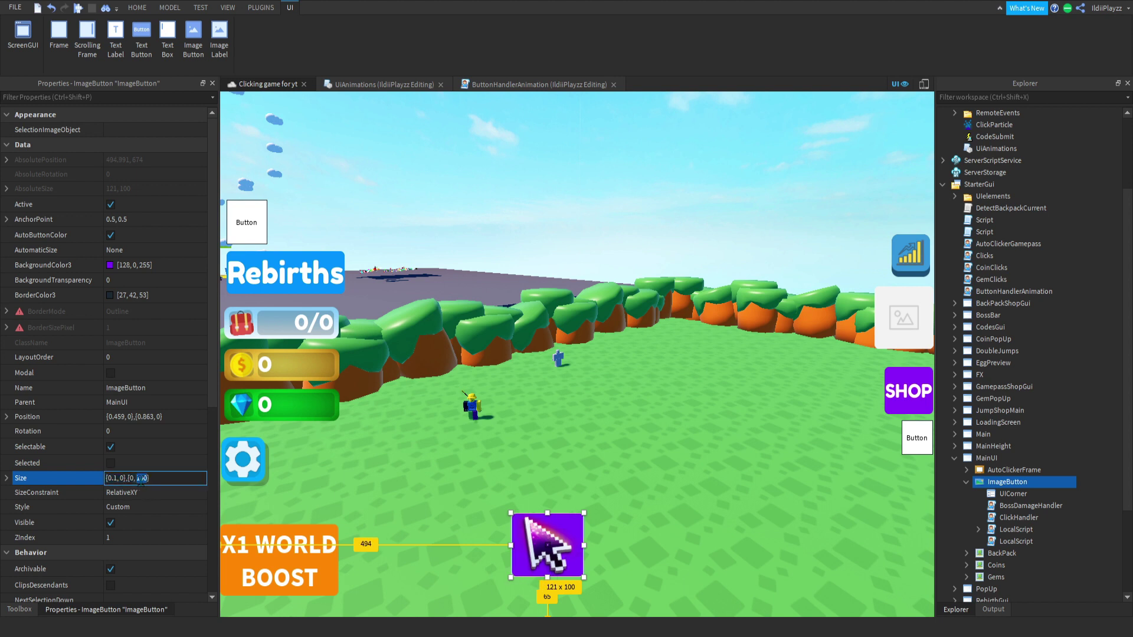
key(BackSpace)
key(BackSpace)
key(BackSpace)
text(0})
key(Return)
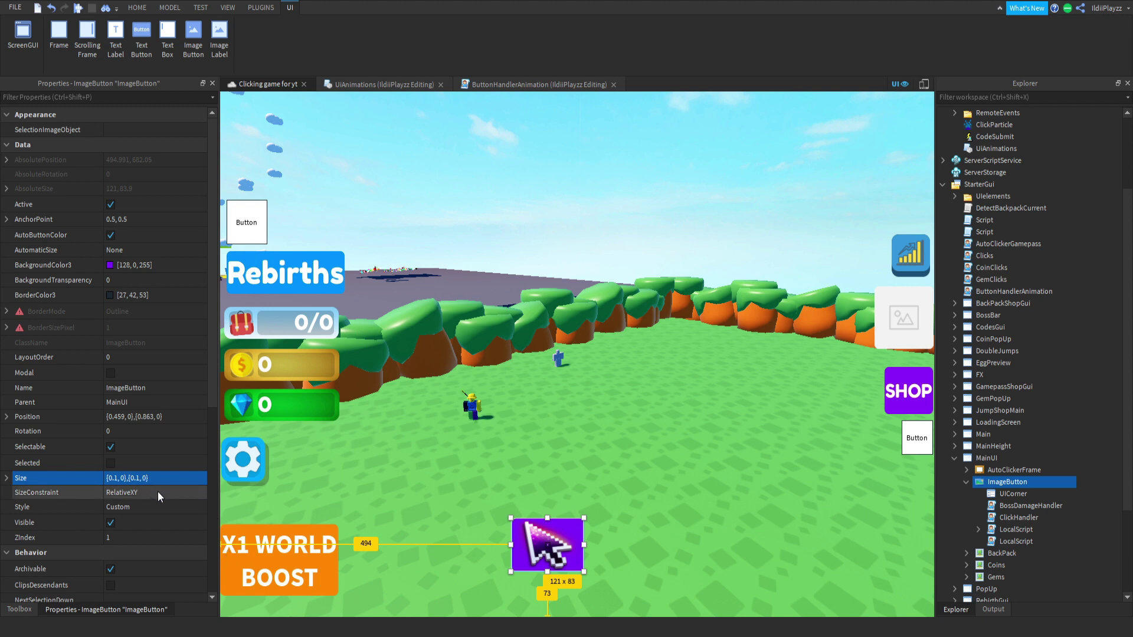
mouse_move(584, 571)
mouse_down()
mouse_move(571, 576)
mouse_move(577, 590)
mouse_up()
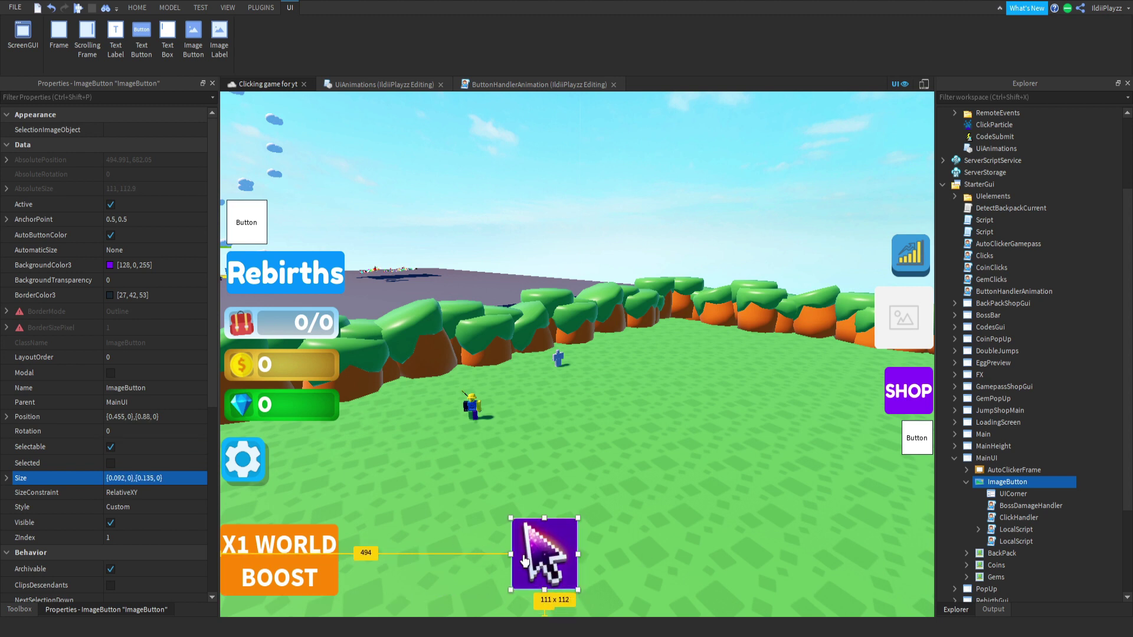
mouse_move(526, 560)
mouse_down()
mouse_move(580, 566)
mouse_move(569, 558)
mouse_move(573, 572)
mouse_up()
click(561, 250)
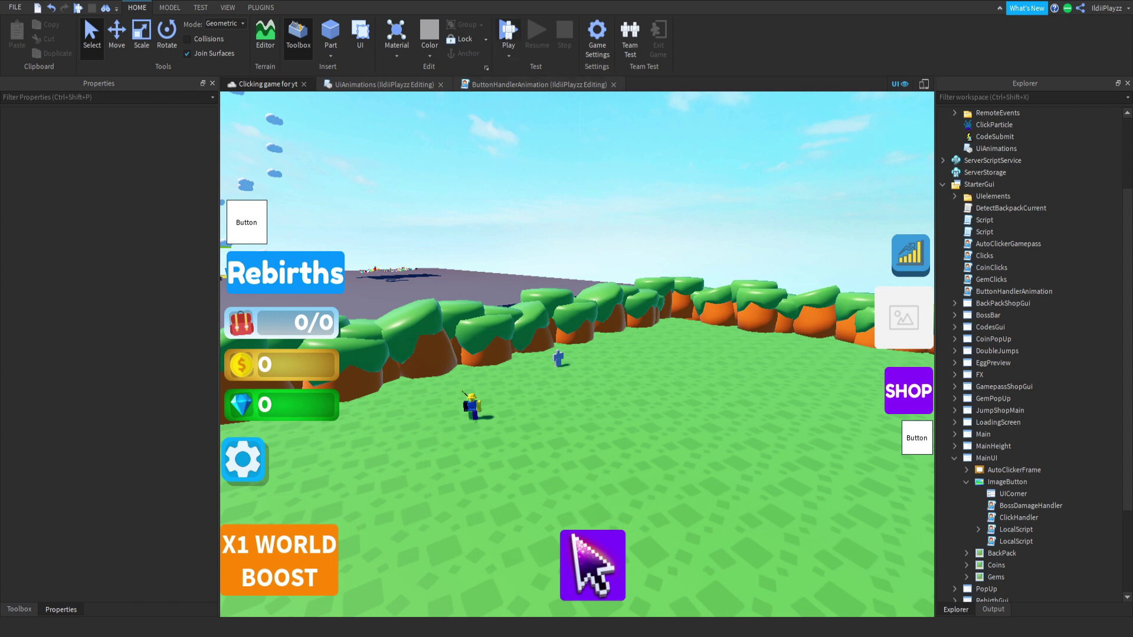
key(F5)
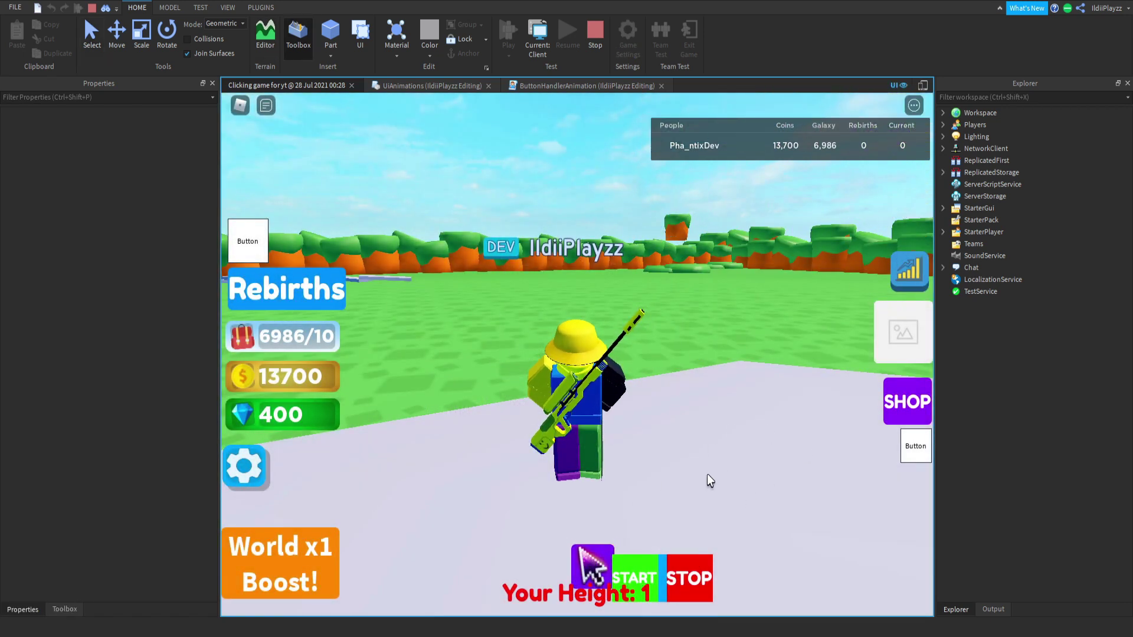
click(671, 593)
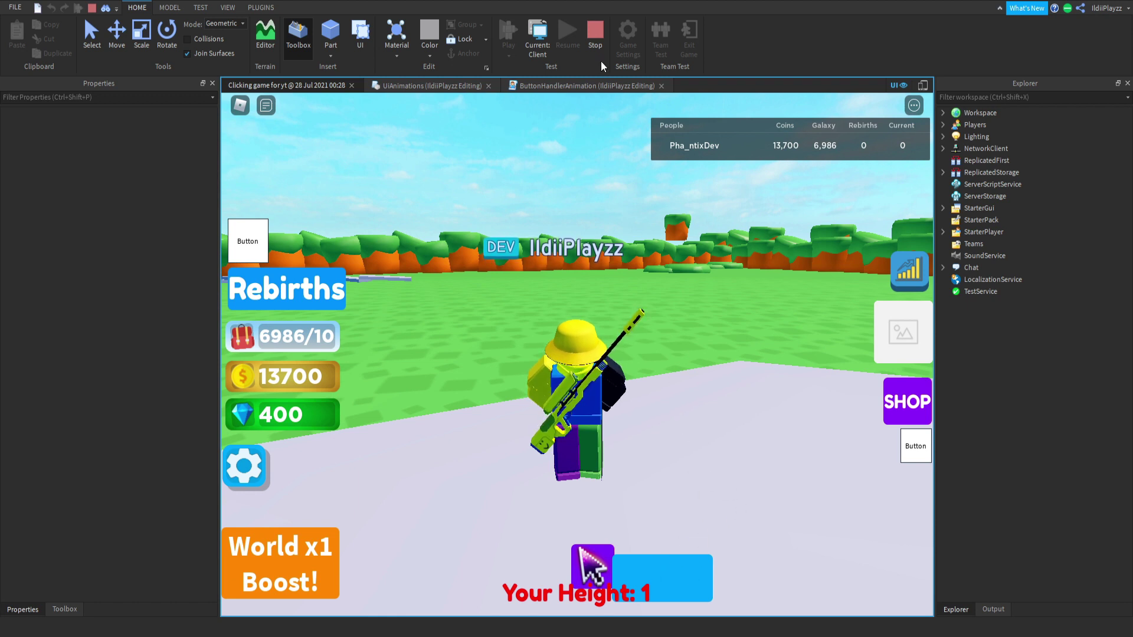
click(596, 32)
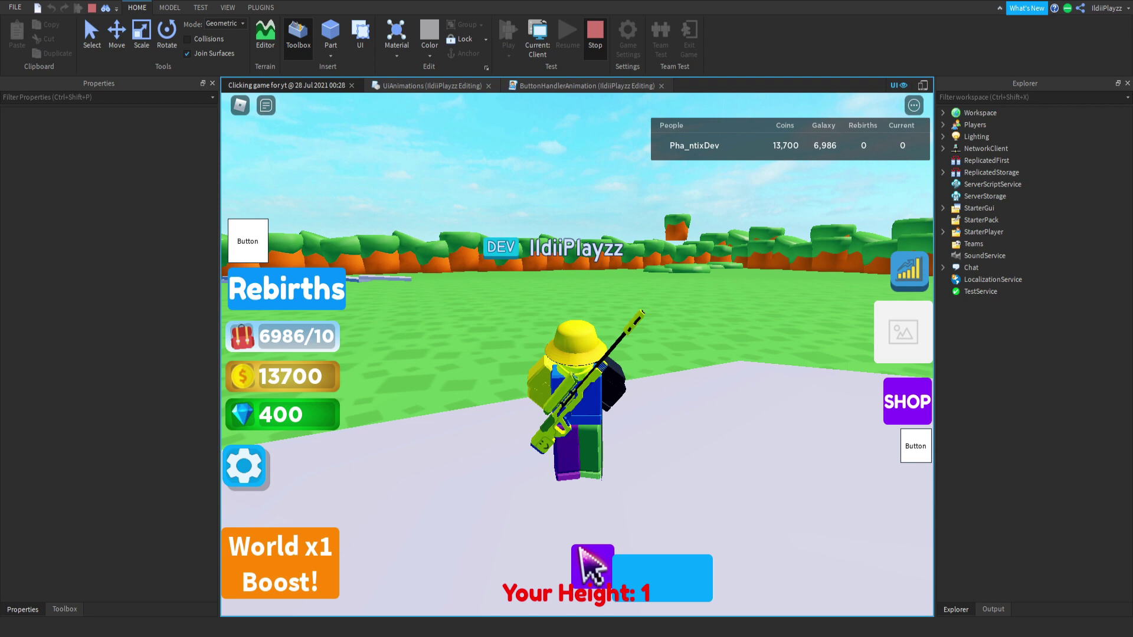
key(shift+F5)
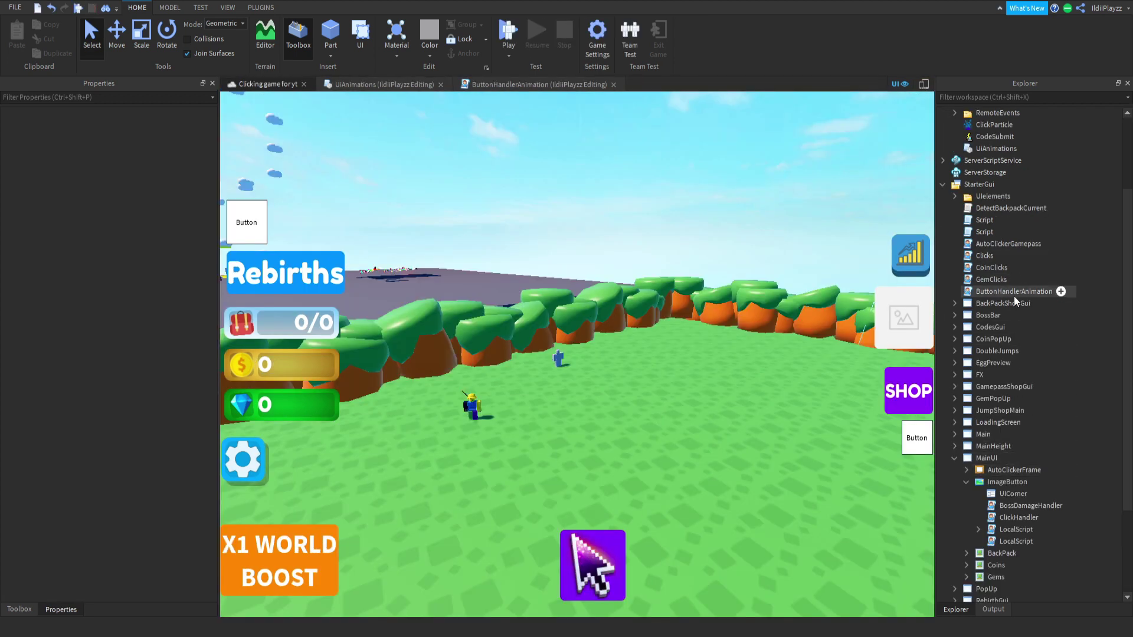
- Move ButtonHandlerAnimation under the ImageButton and strip its for/if header and inner end
double_click(1014, 294)
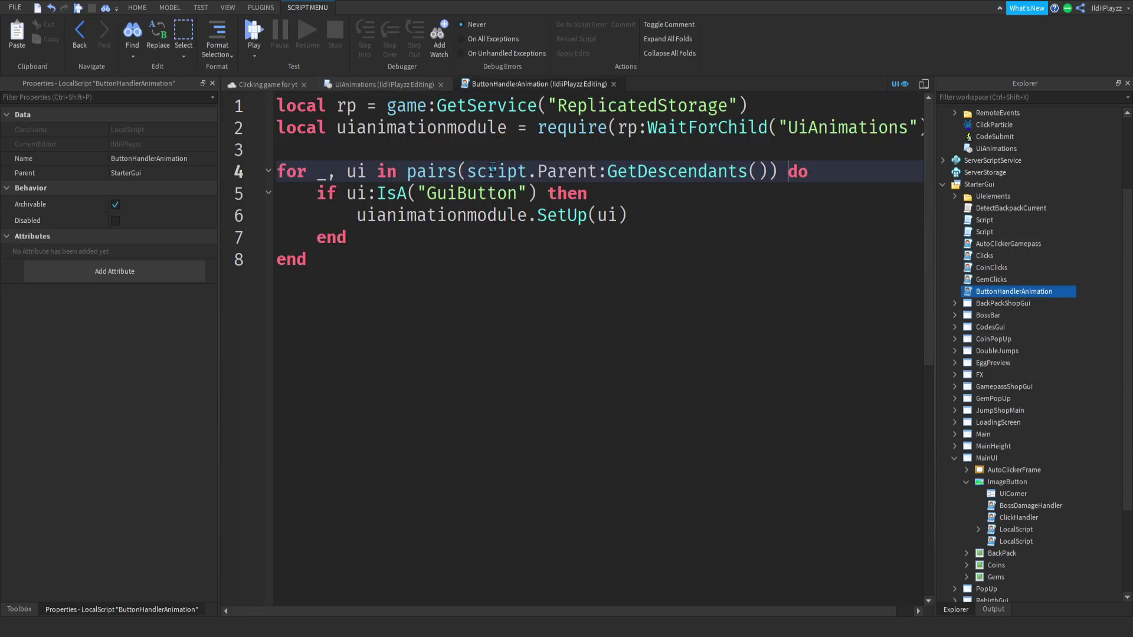
mouse_move(991, 291)
mouse_down()
mouse_move(1014, 293)
mouse_move(1064, 483)
mouse_up()
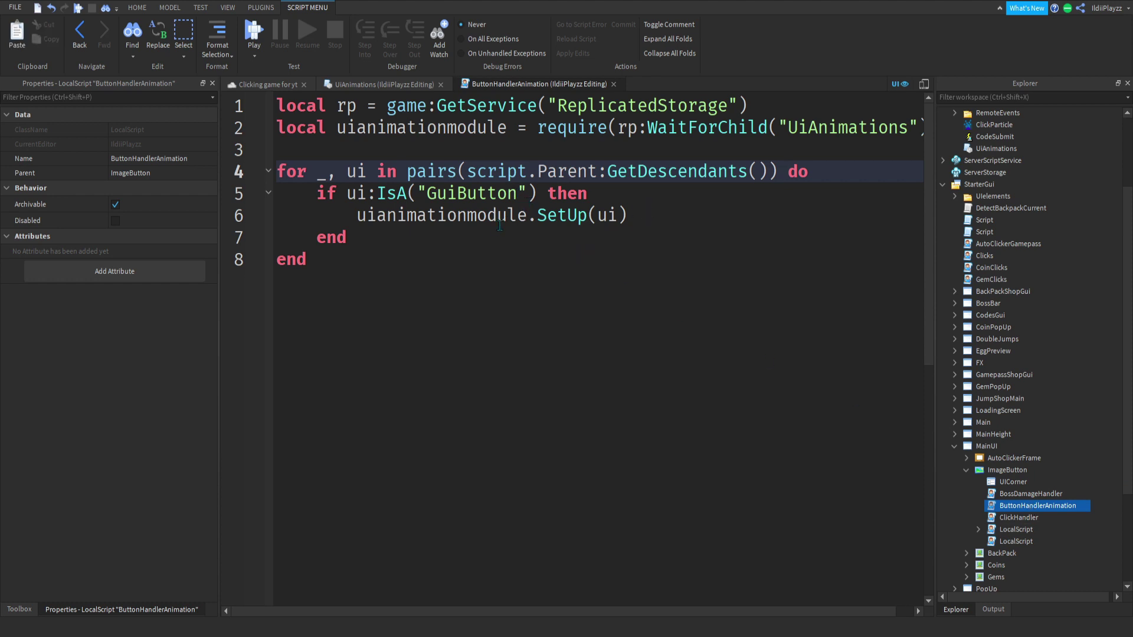
click(379, 230)
key(BackSpace)
key(BackSpace)
key(BackSpace)
drag(588, 193, 143, 169)
key(ctrl+c)
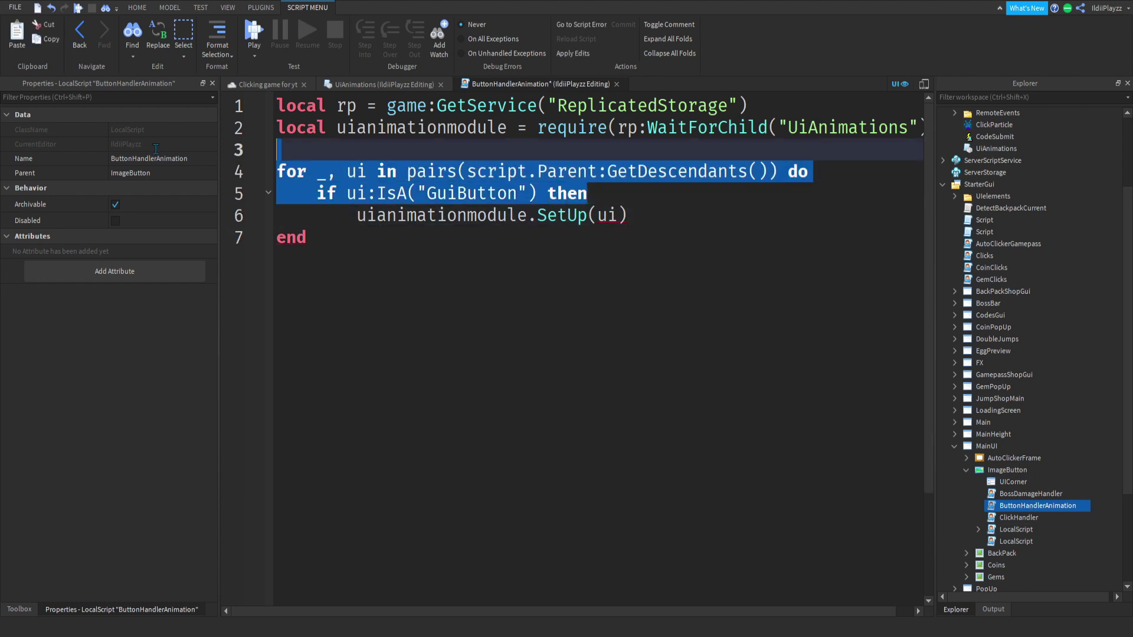
key(BackSpace)
key(BackSpace)
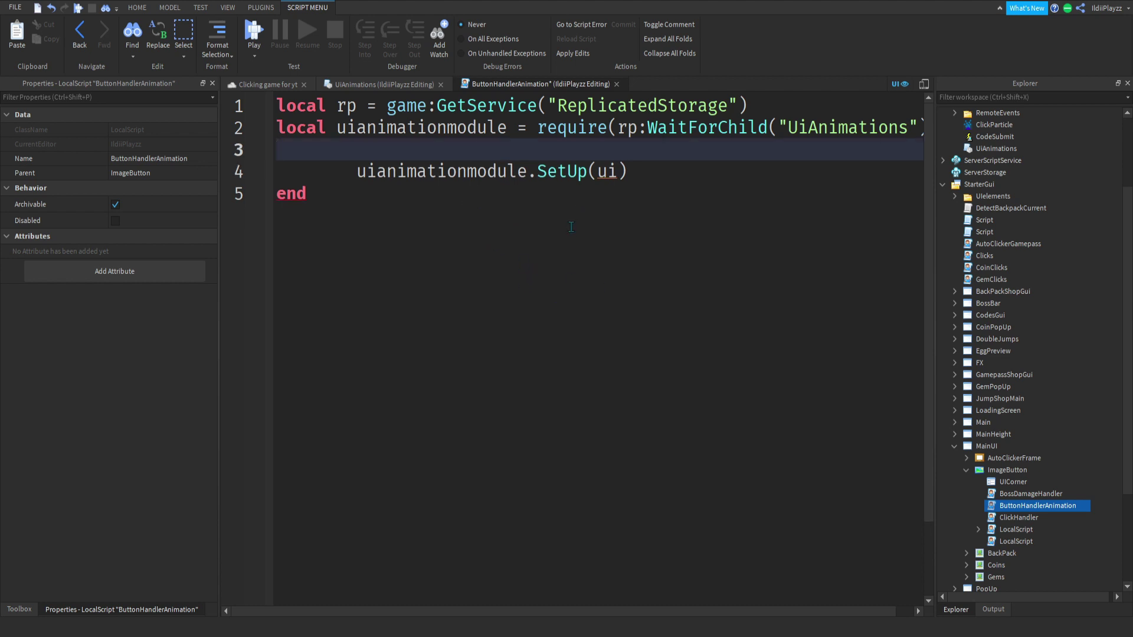
- Restore the for/if lines around the SetUp call with a closing end, then return the script to StarterGui
key(Return)
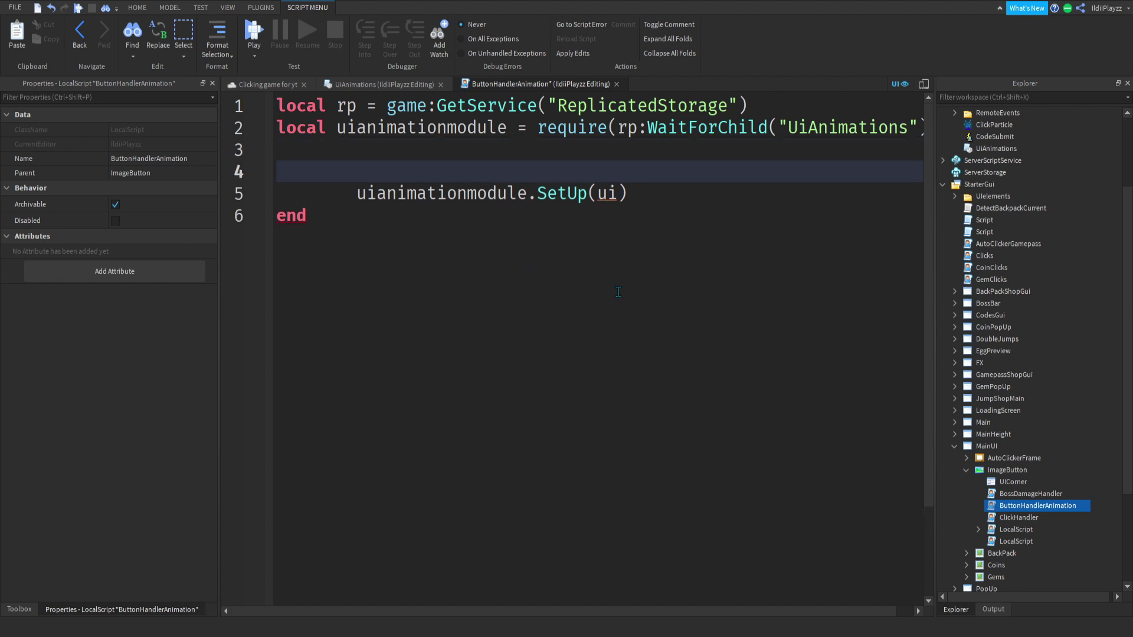
key(ctrl+v)
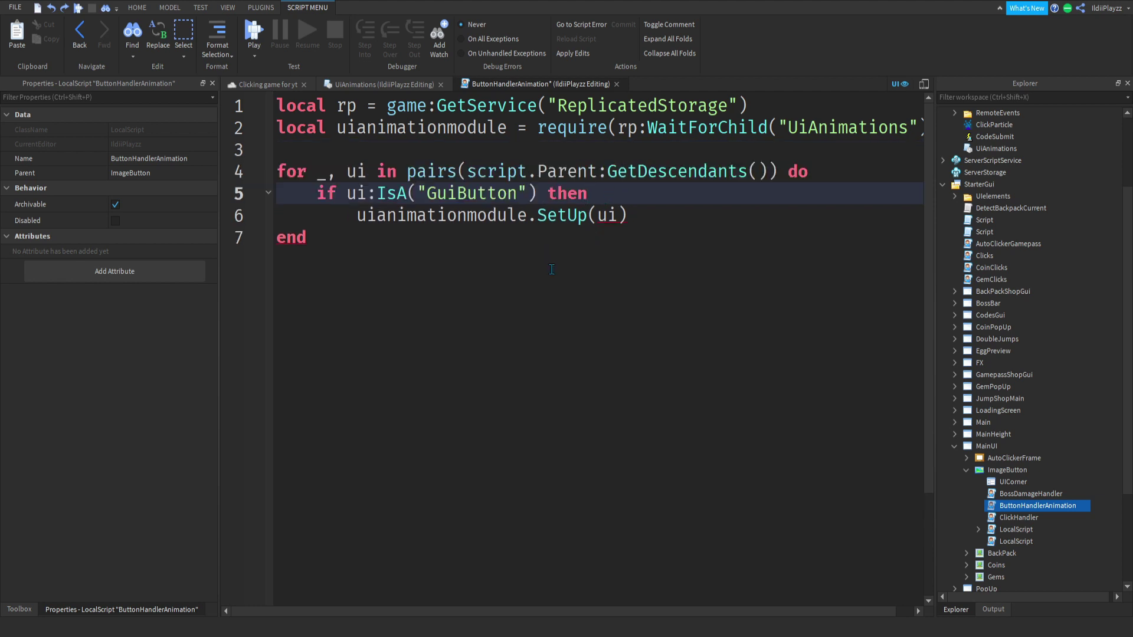
key(Down)
key(End)
key(Return)
text(end)
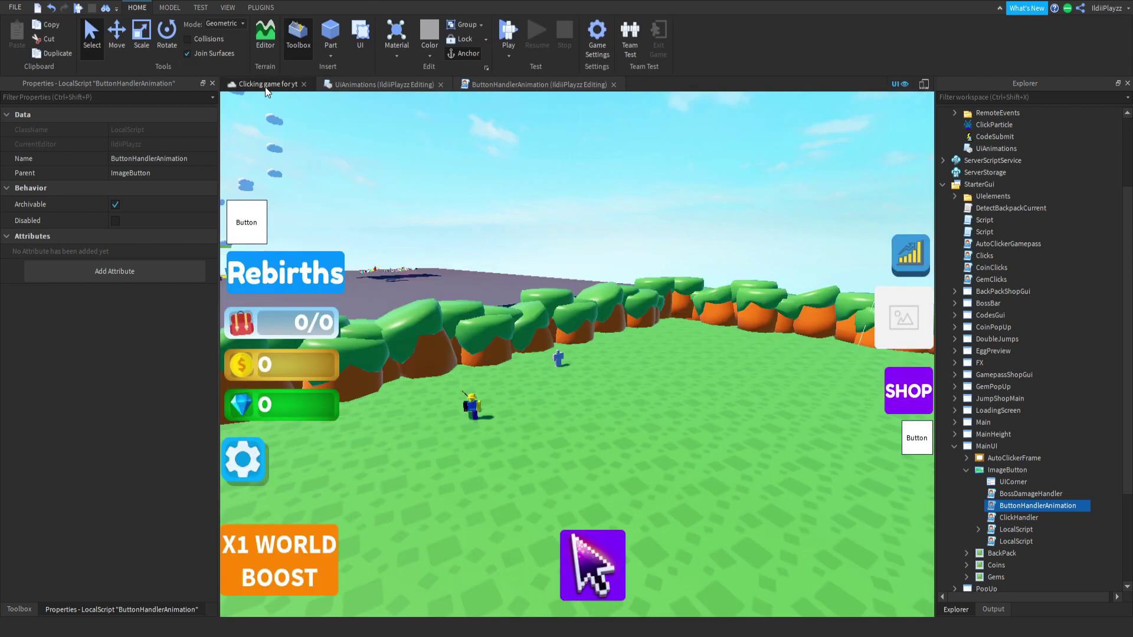
click(265, 84)
drag(1010, 506, 1028, 186)
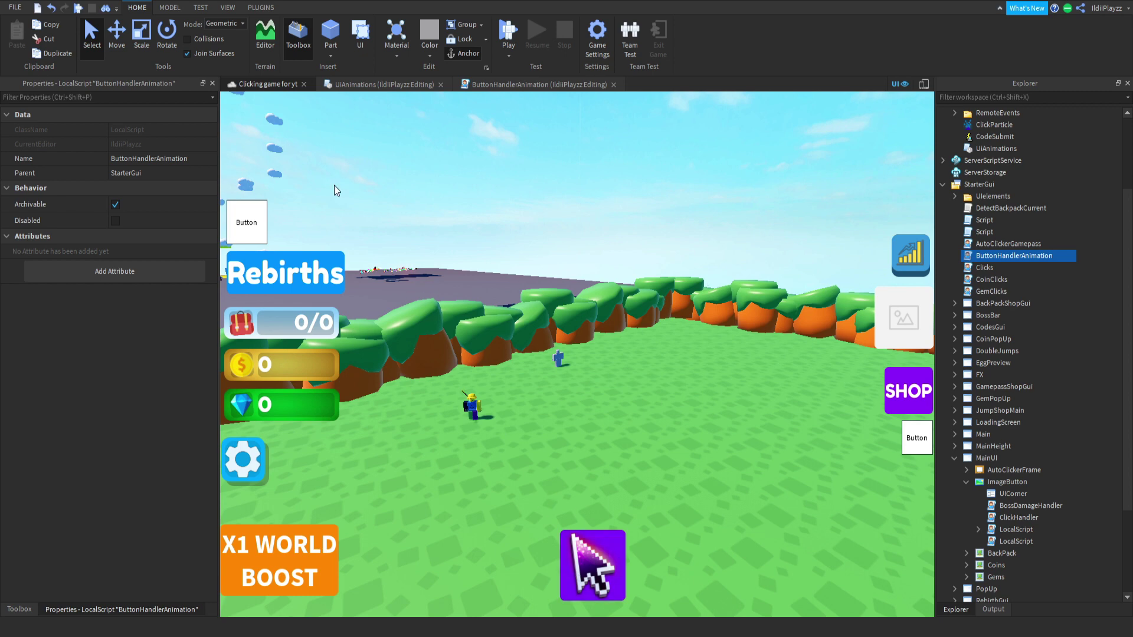
- Add a local function OnMouseLeave(button, Original_Size) after OnMouseEnter in UiAnimations
click(413, 86)
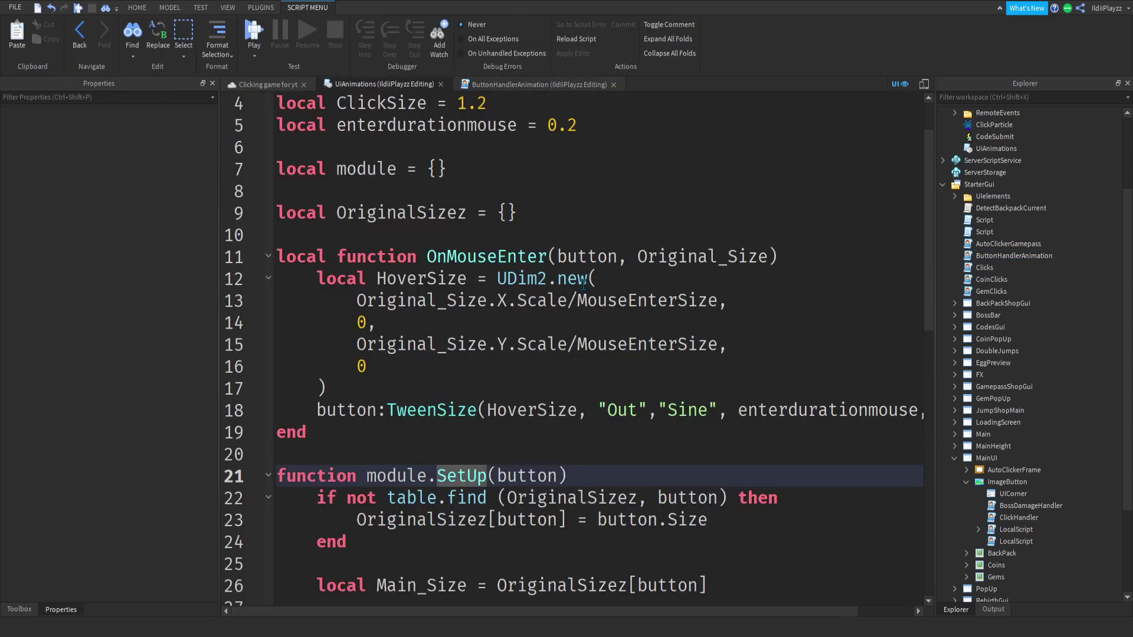
ctrl+scroll(372, 334, down, 1)
ctrl+scroll(372, 334, down, 1)
click(344, 385)
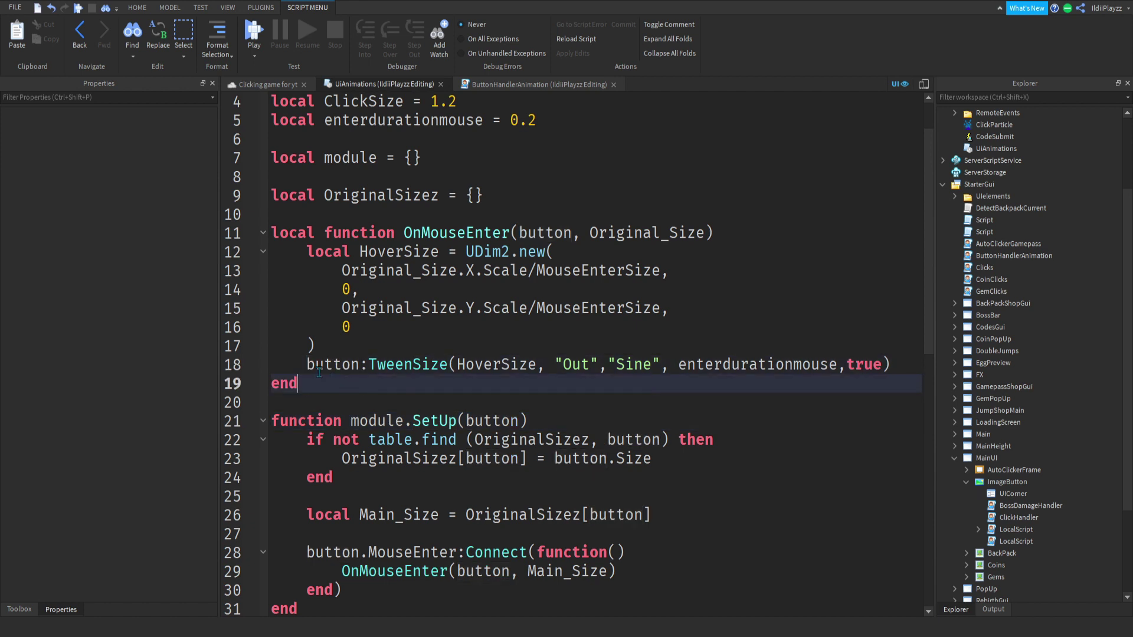
key(Return)
key(Return)
text(local func)
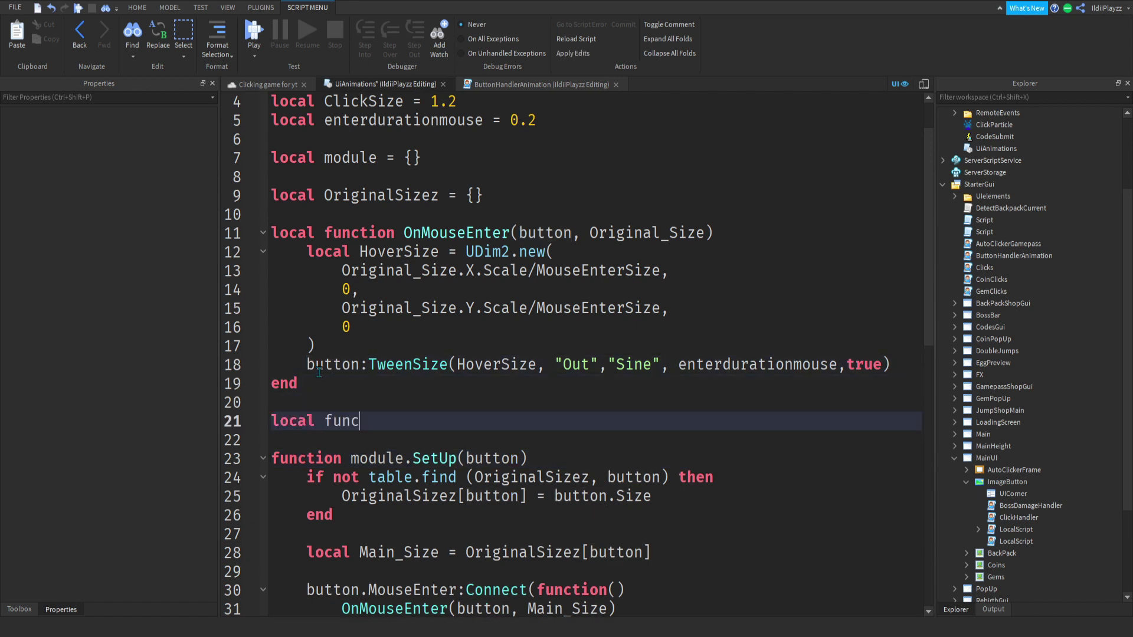
text(tion OnMo)
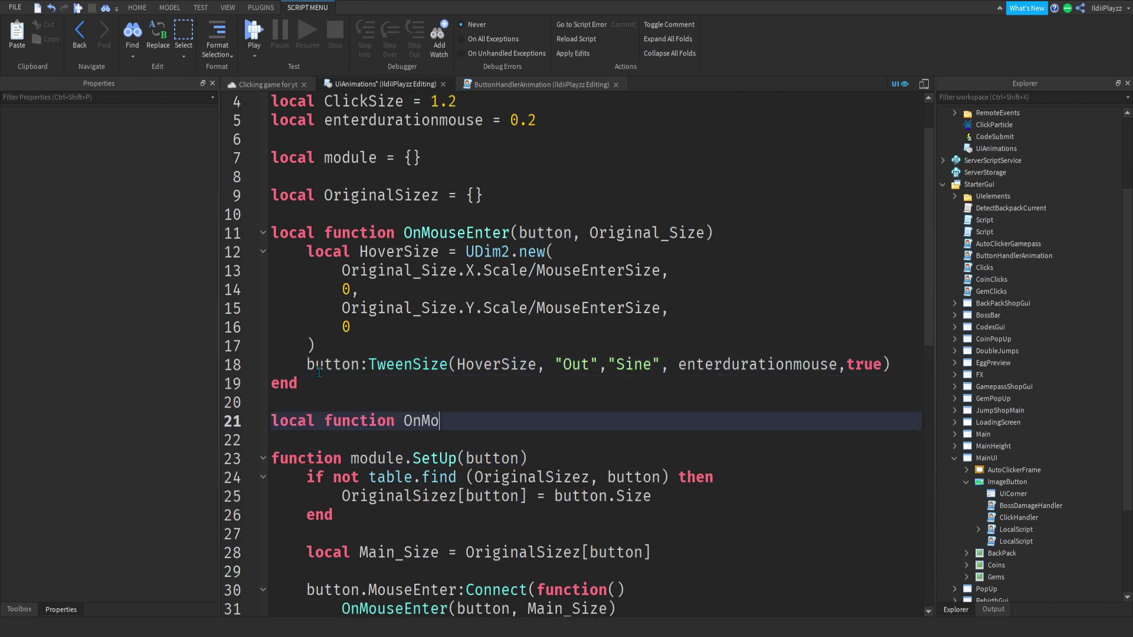
text(useLeave()
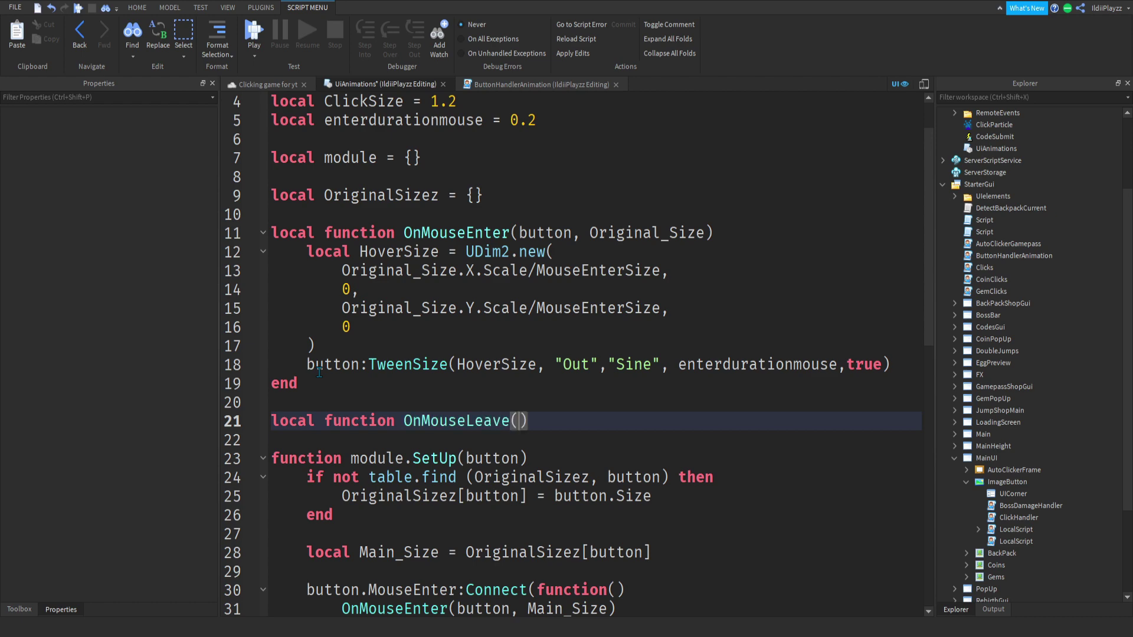
scroll(348, 457, down, 7)
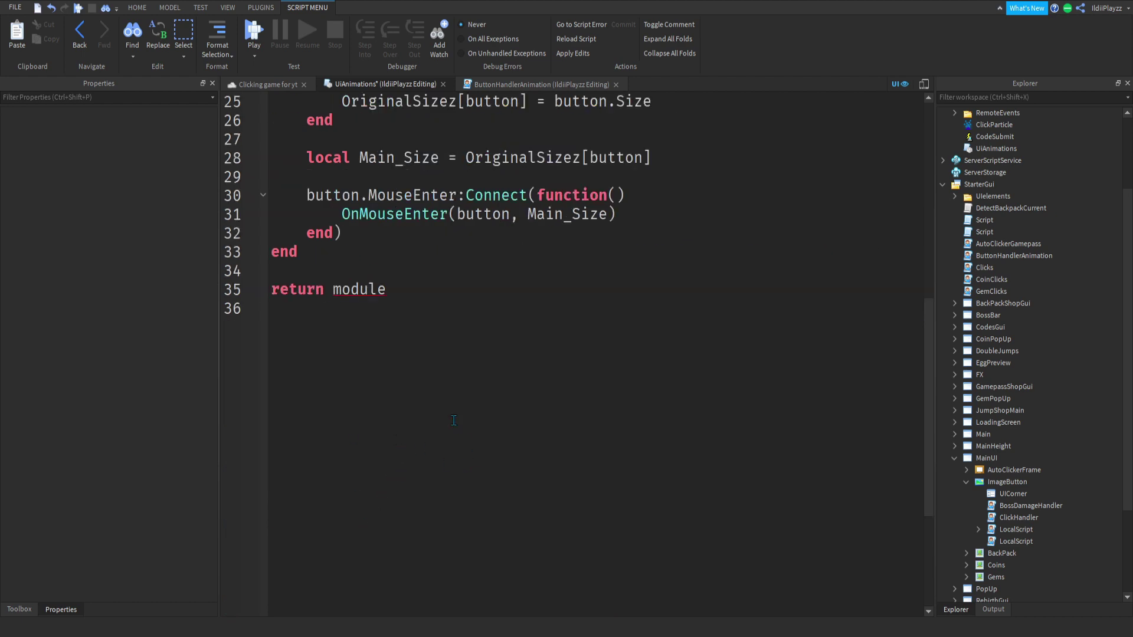
scroll(347, 289, up, 8)
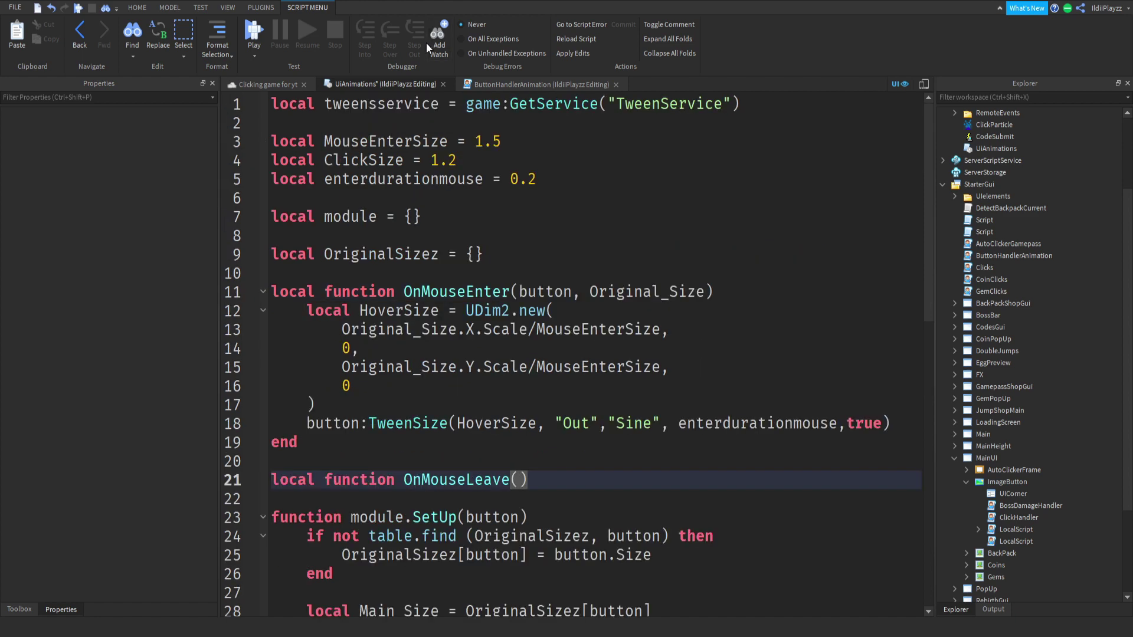
scroll(694, 365, down, 2)
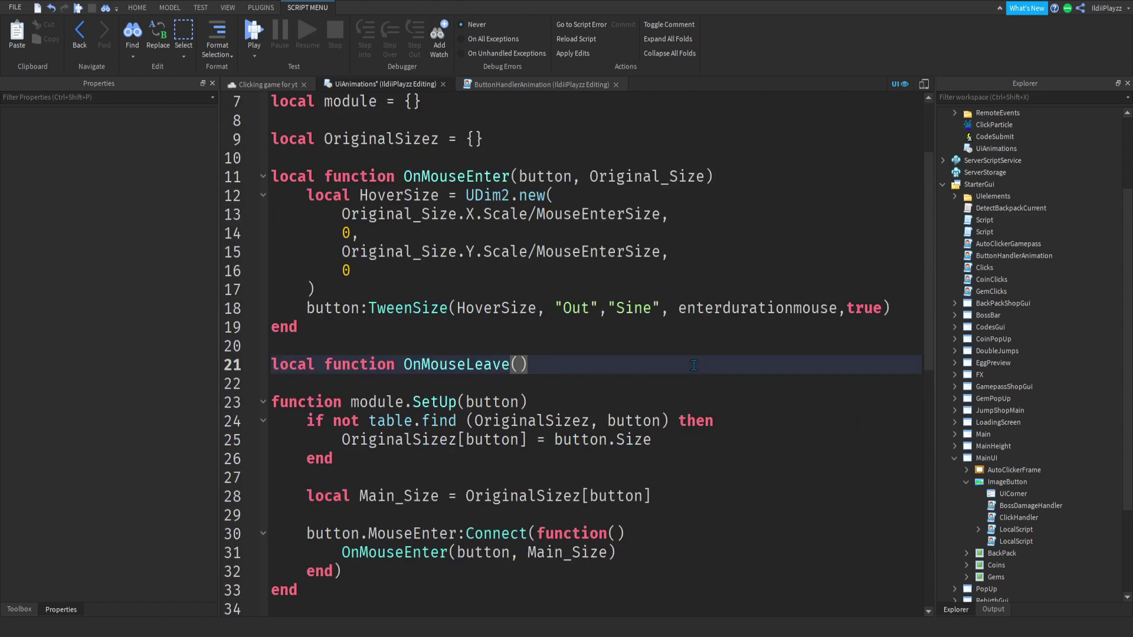
click(520, 365)
text(button, Original_Size)
key(End)
key(Return)
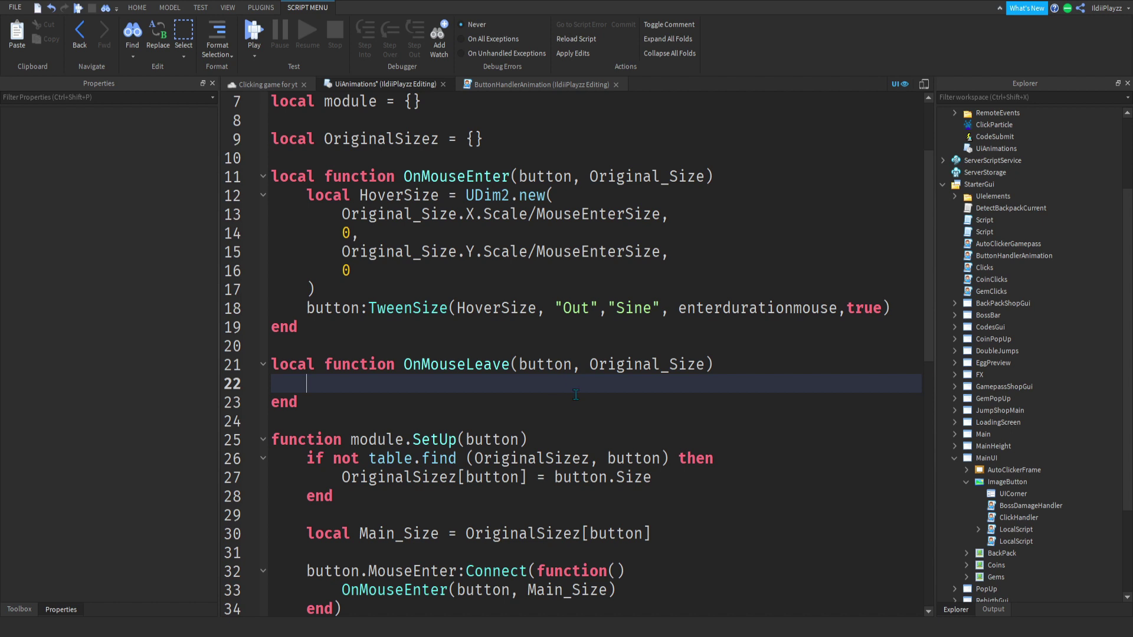
- Make OnMouseLeave call button:TweenSize(Original_Size, "Out", "Sine", enterdurationmouse, true)
text(butto)
text(n:TweenSi)
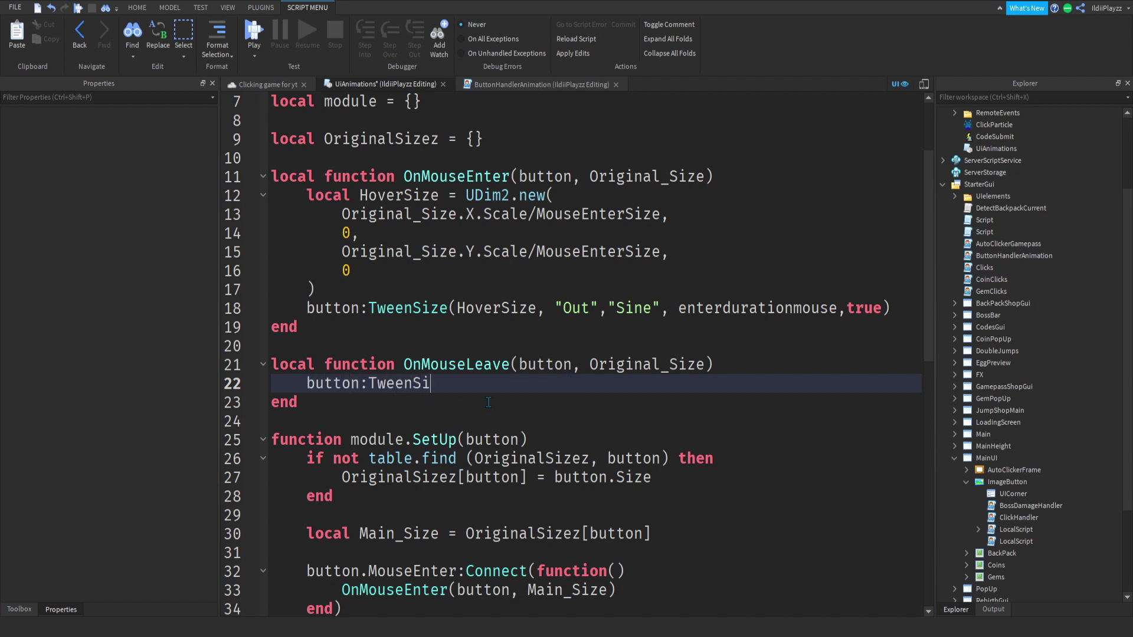
text(ze()
drag(705, 370, 589, 369)
key(ctrl+c)
click(457, 383)
key(ctrl+v)
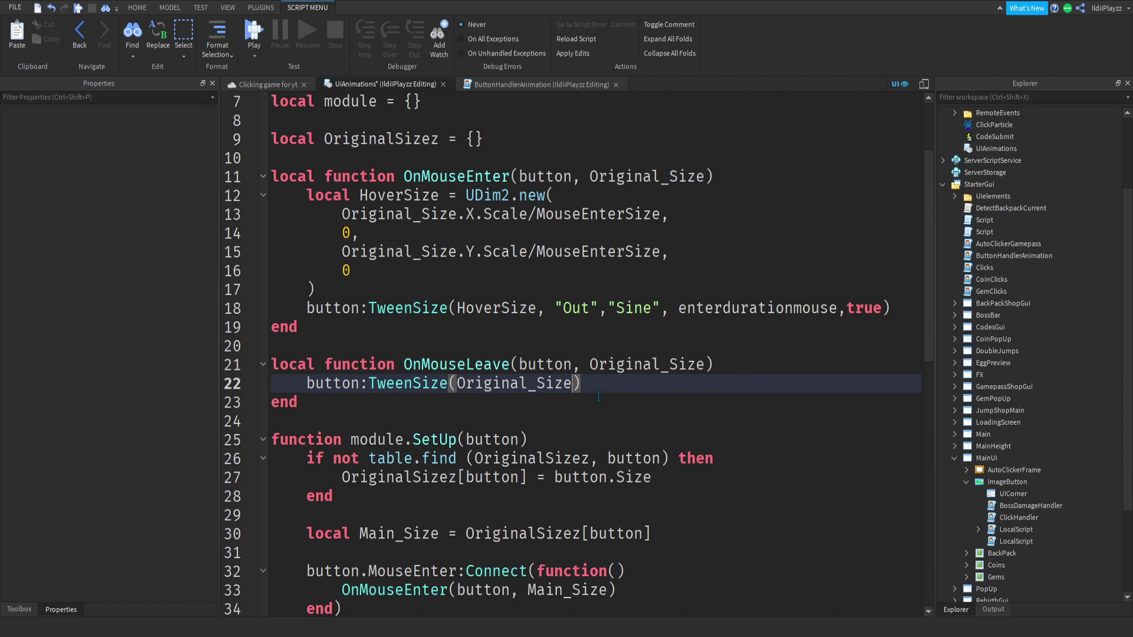
text(,)
text( "Out",")
text(Sine", )
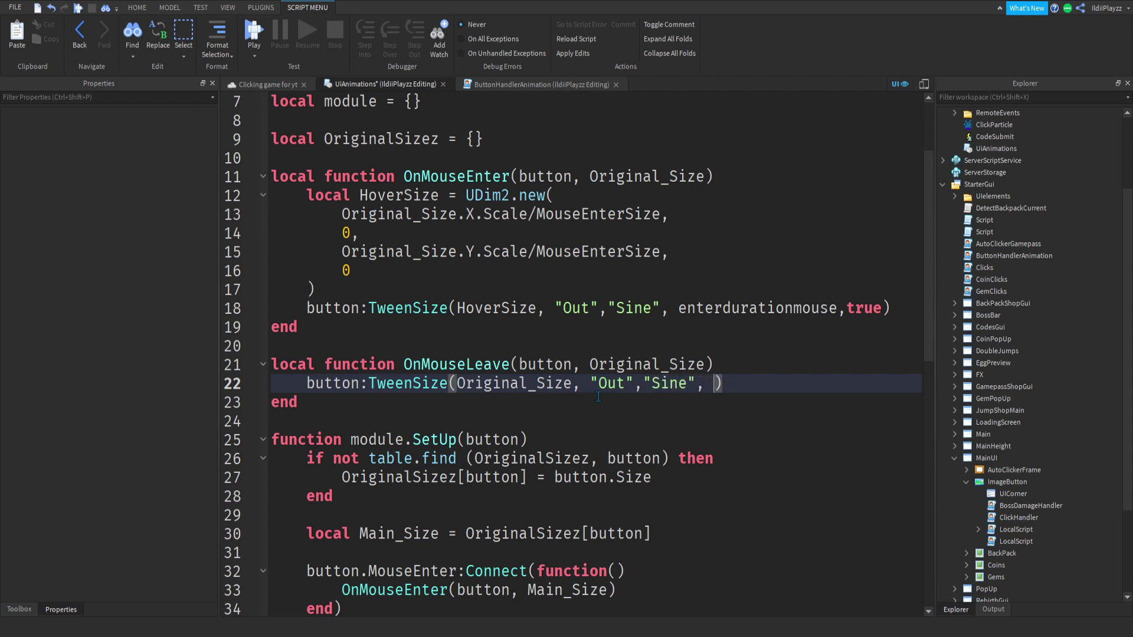
text(mo)
key(BackSpace)
key(BackSpace)
text(enter)
key(Tab)
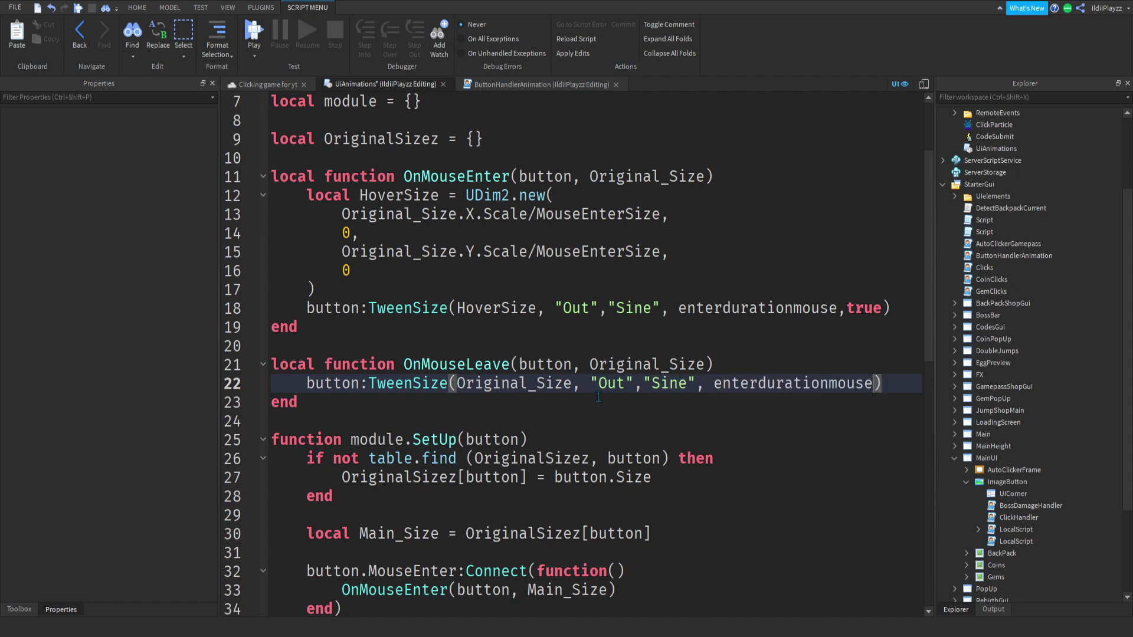
text(, )
text(true)
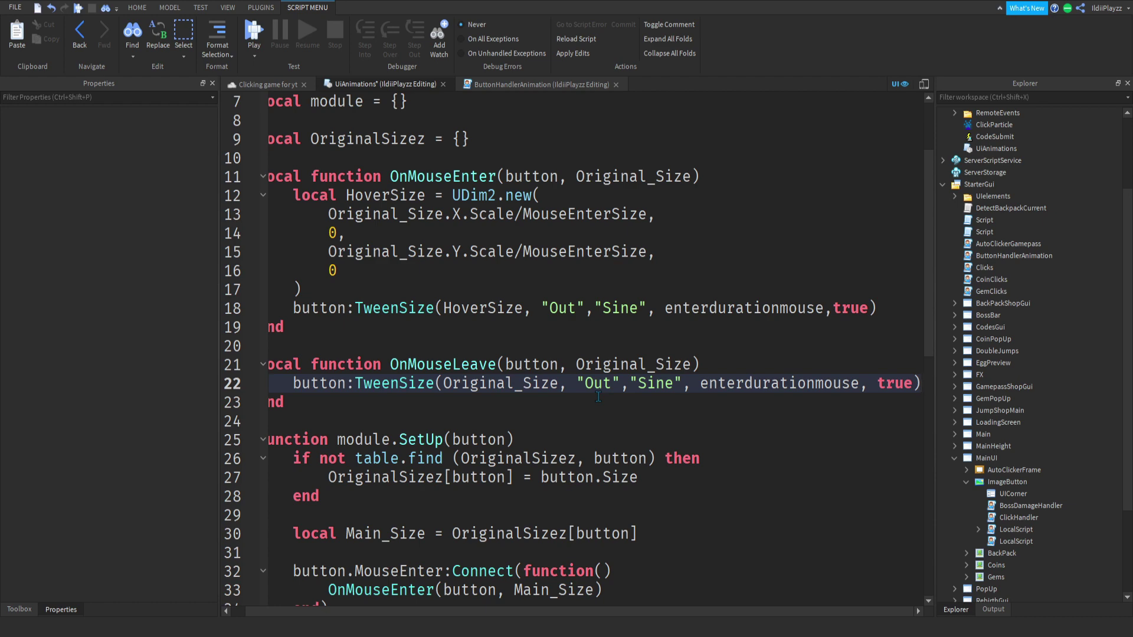
- Below the MouseEnter connection, add button.MouseLeave:Connect calling OnMouseLeave(button, Main_Size)
scroll(597, 398, down, 1)
scroll(474, 305, down, 5)
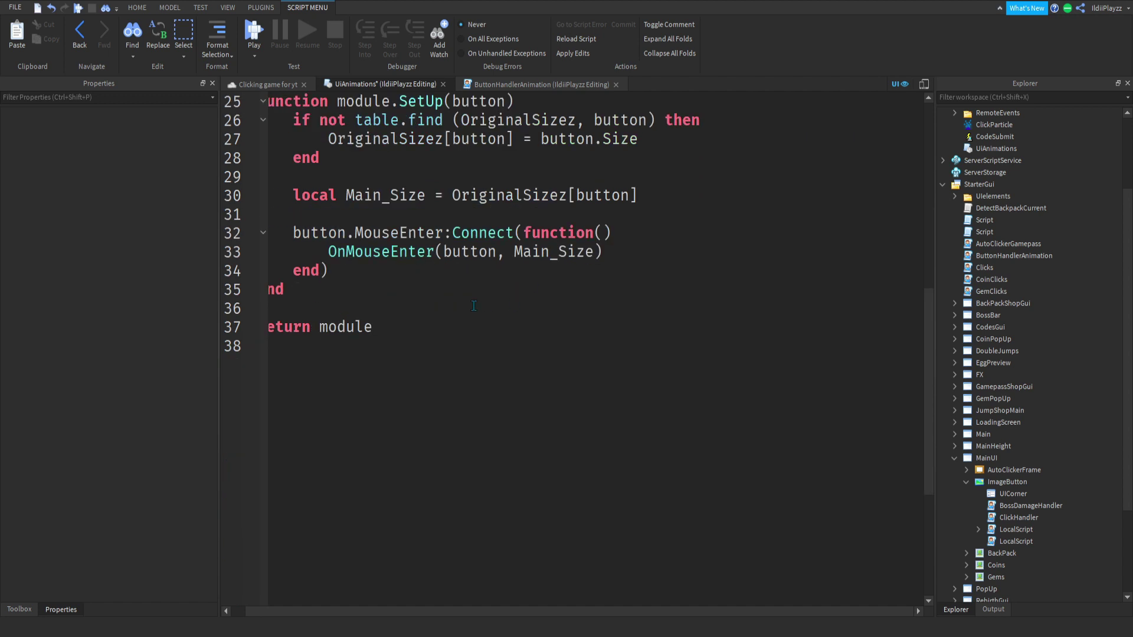
drag(417, 623, 404, 624)
click(372, 270)
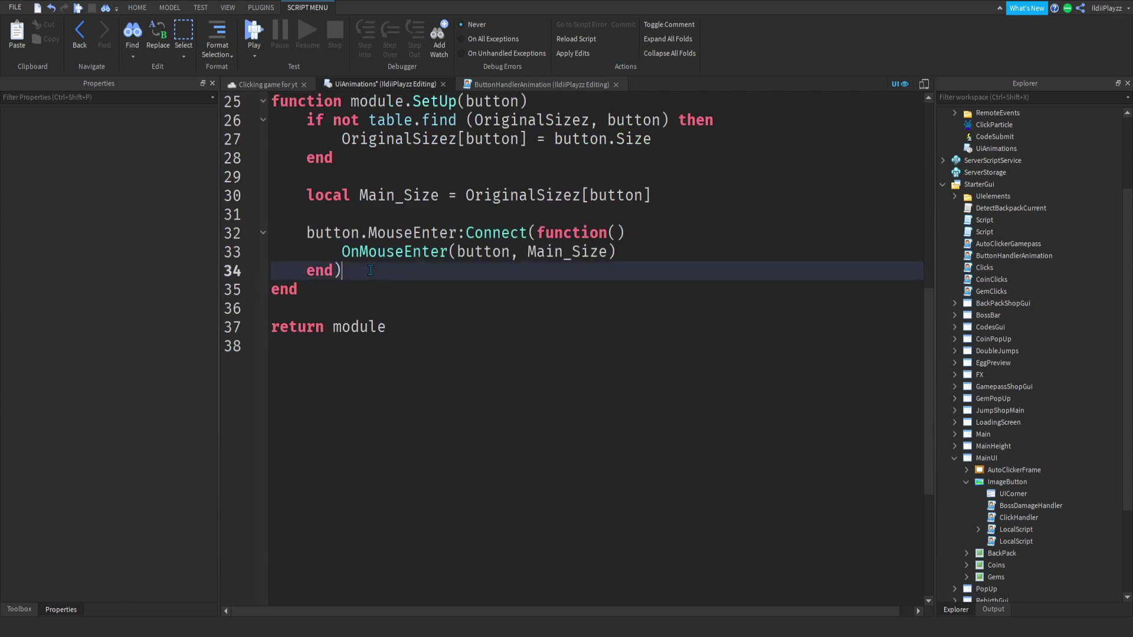
key(Return)
text(but)
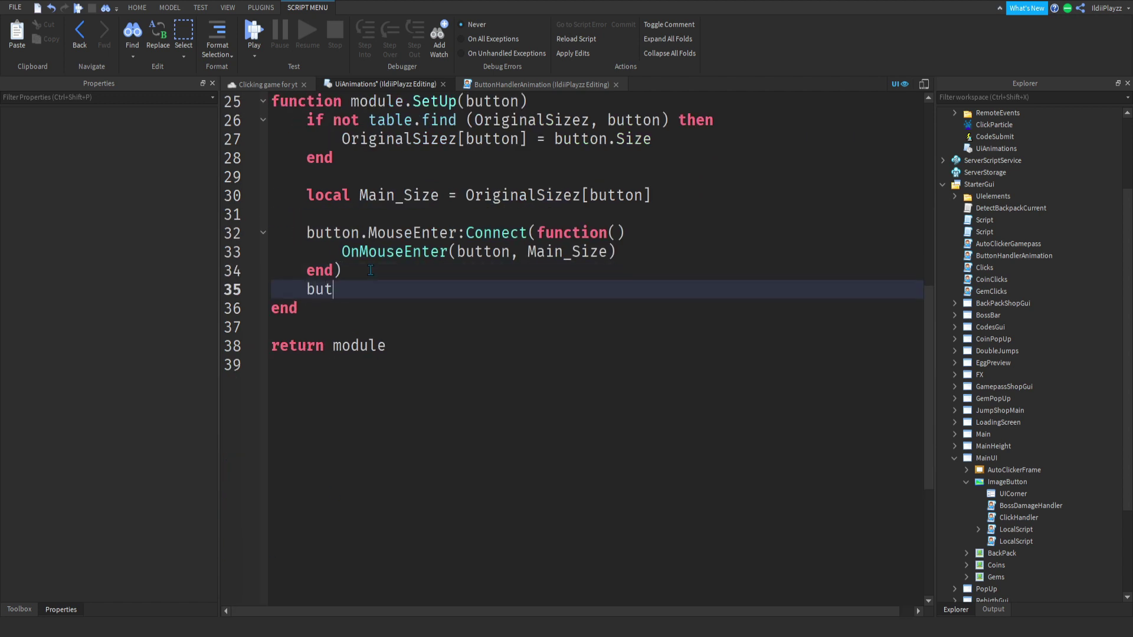
key(Tab)
key(BackSpace)
key(BackSpace)
key(BackSpace)
key(BackSpace)
key(BackSpace)
key(BackSpace)
key(BackSpace)
text(bu)
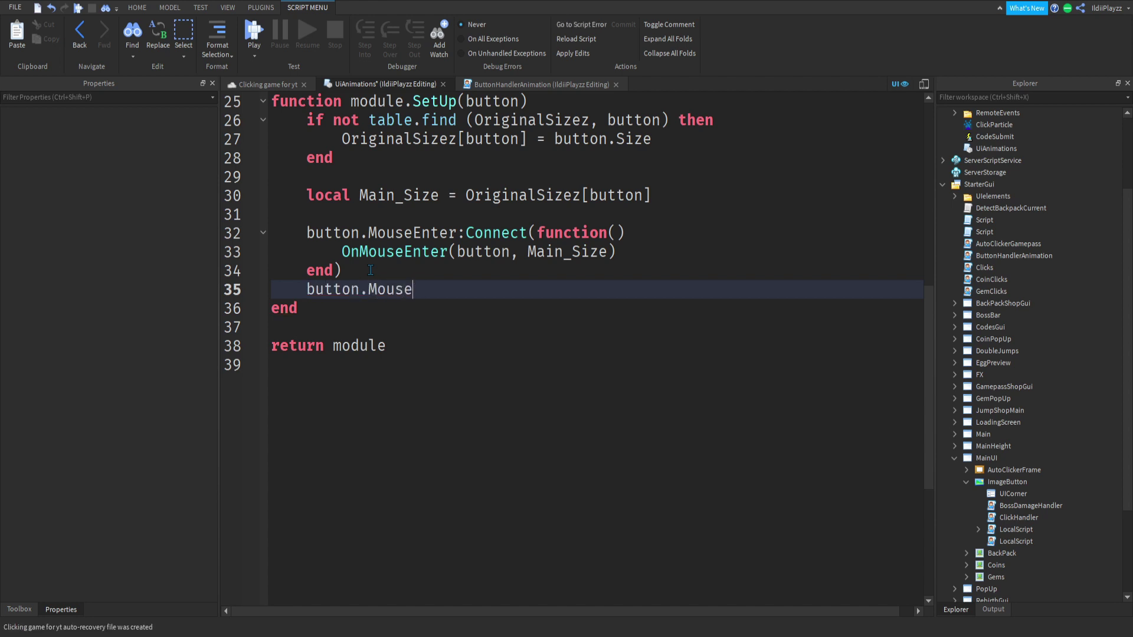
text(ave:C)
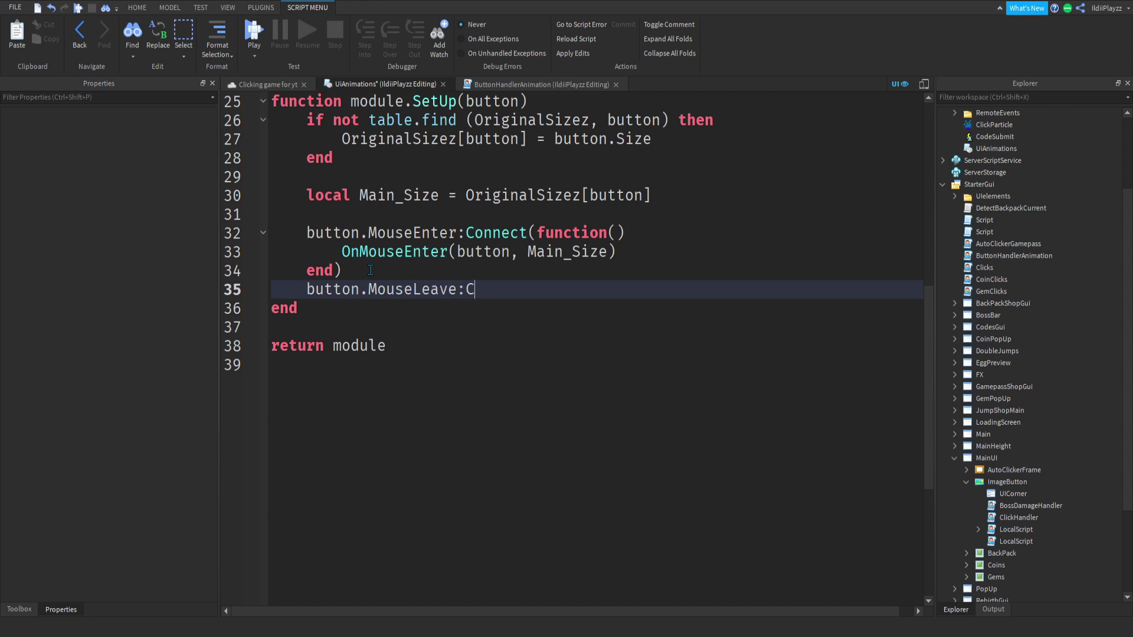
text(onnect(func)
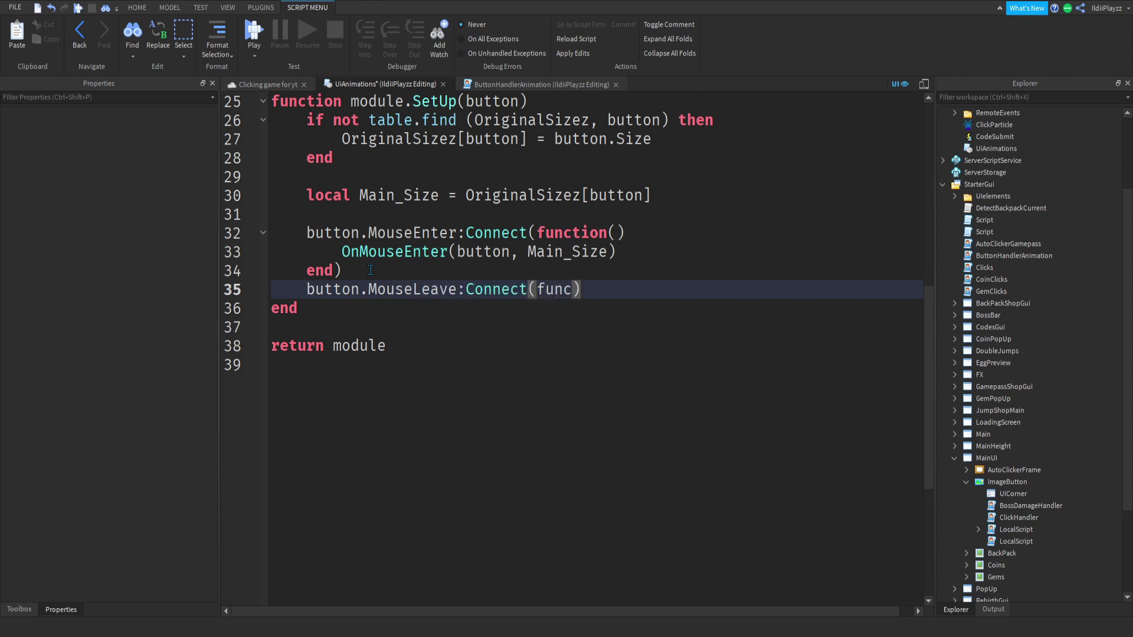
key(Tab)
key(Return)
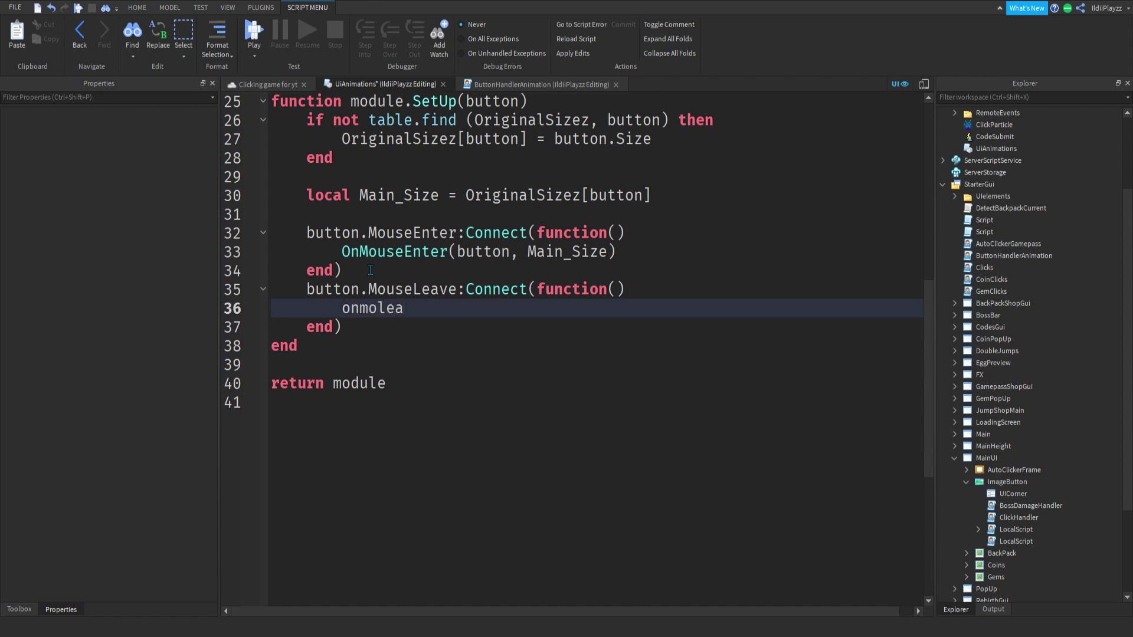
key(Tab)
text(butto)
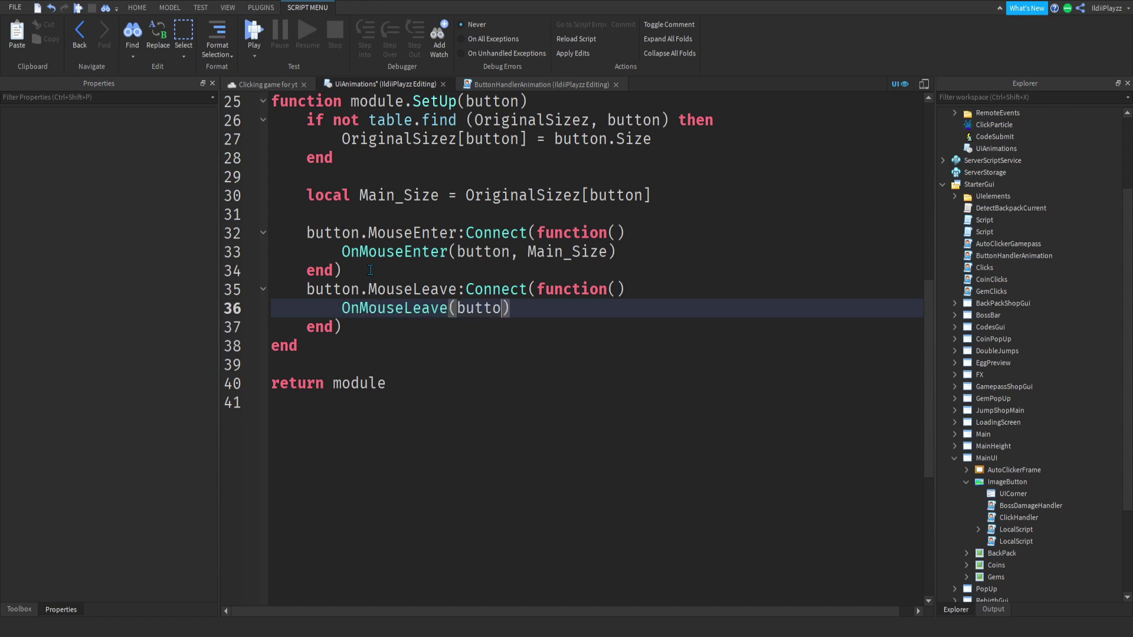
text(n, main)
key(Tab)
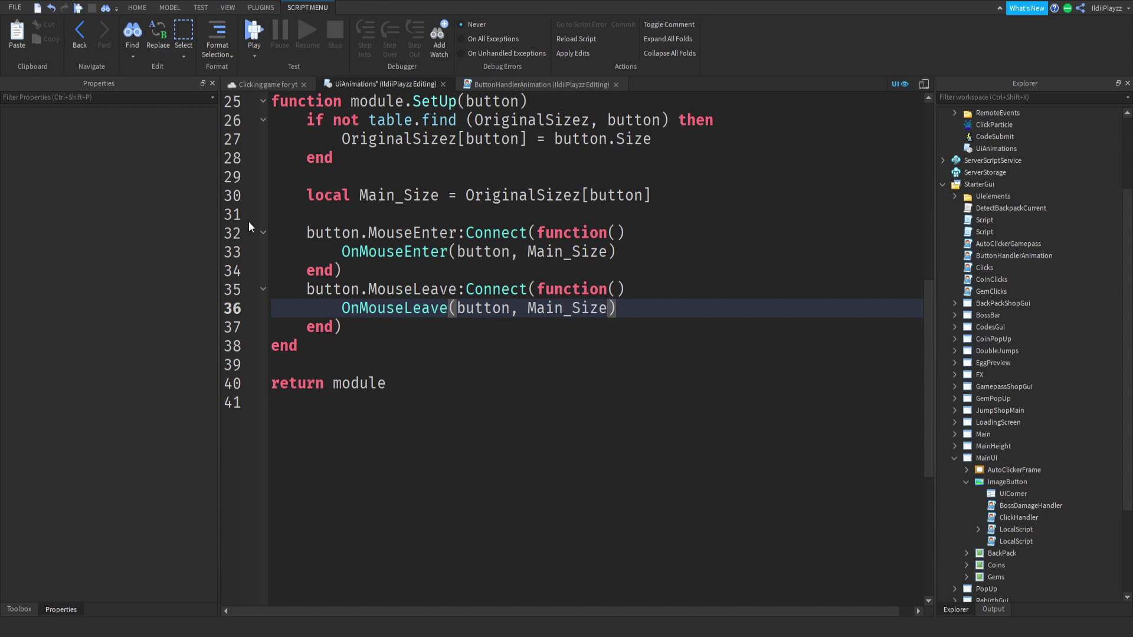
- Start a play test and walk the character across the plaza
click(255, 34)
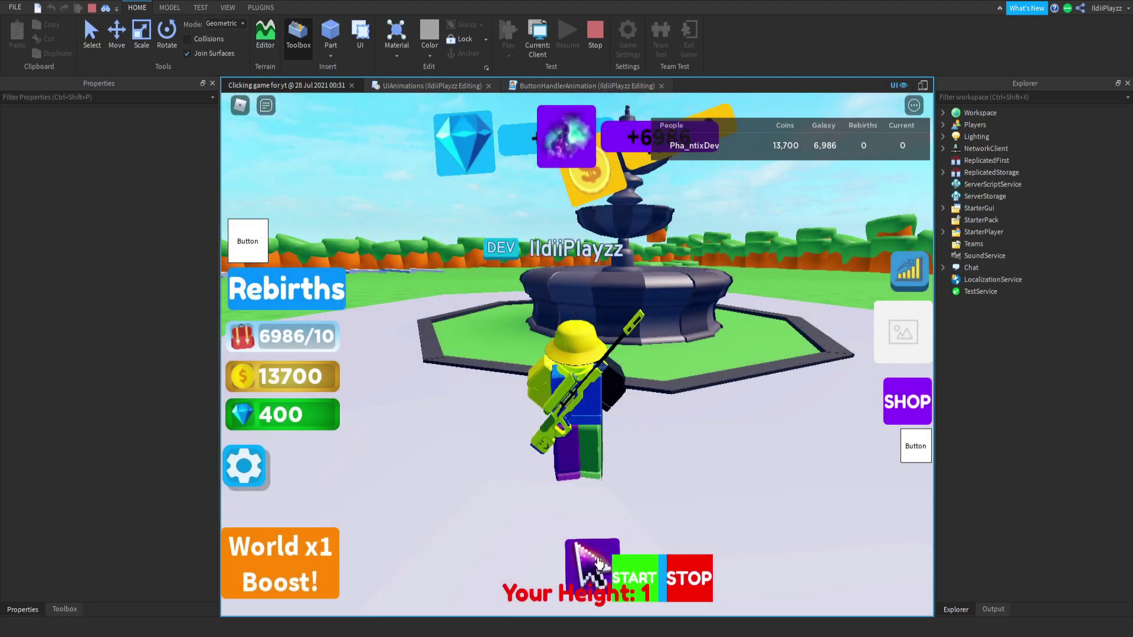
key(a)
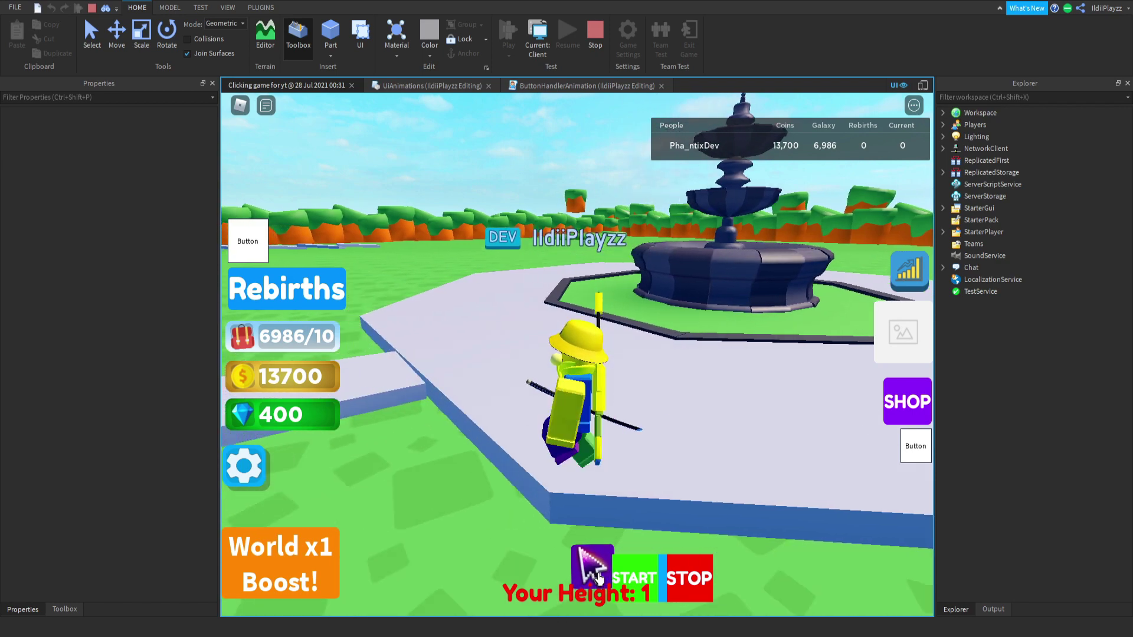
key(w)
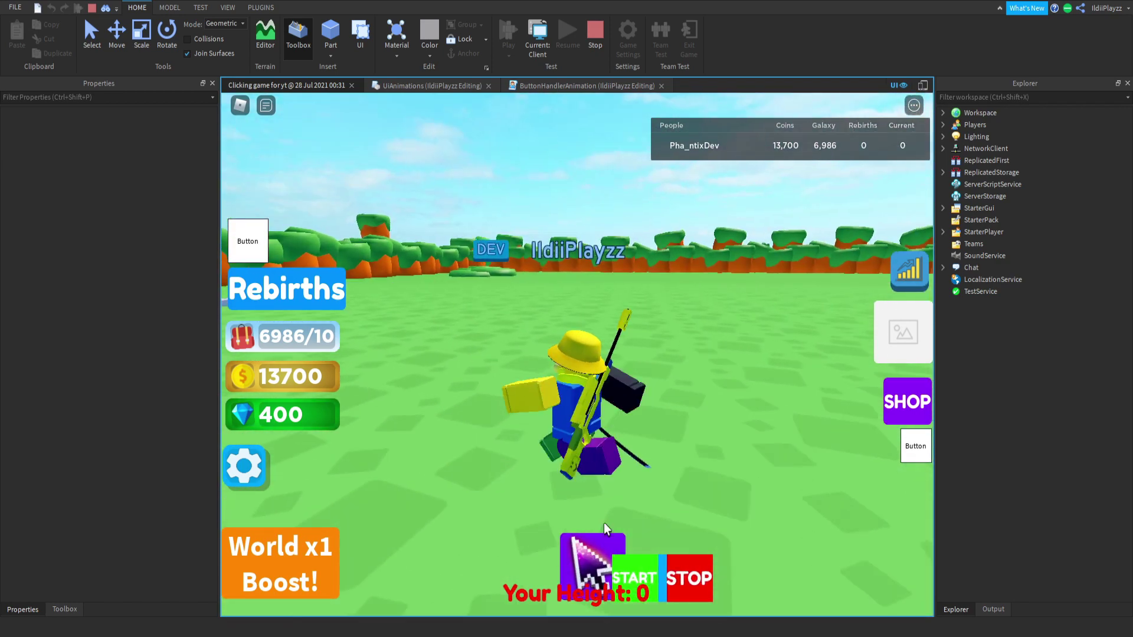
- Click the purple clicker, STOP and START buttons to try their animations
click(655, 428)
click(652, 433)
click(607, 502)
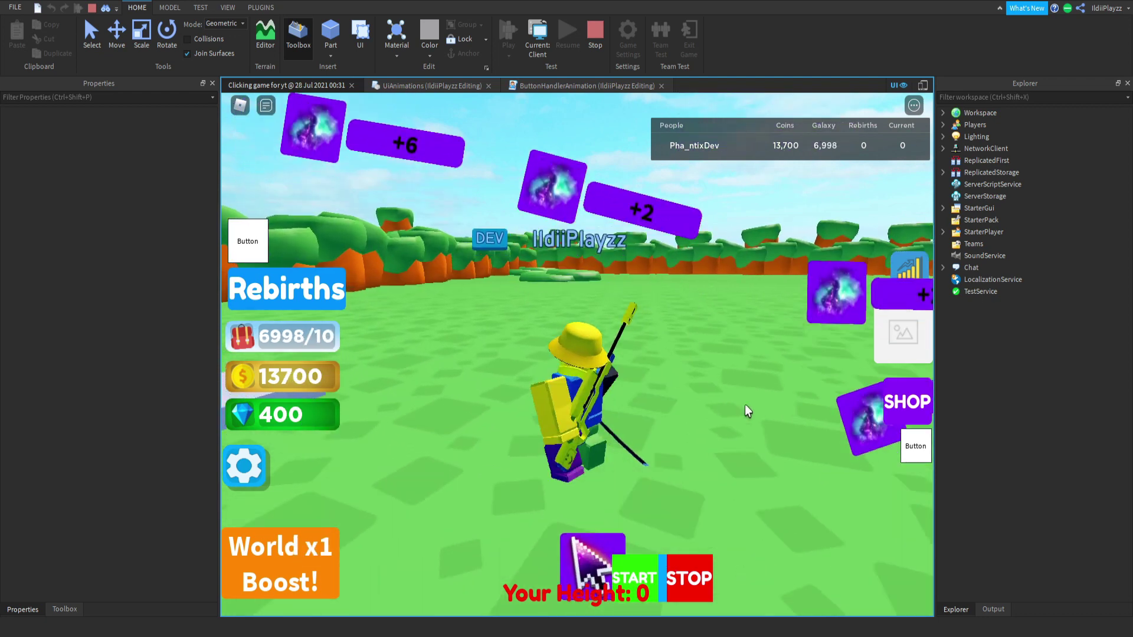
click(566, 568)
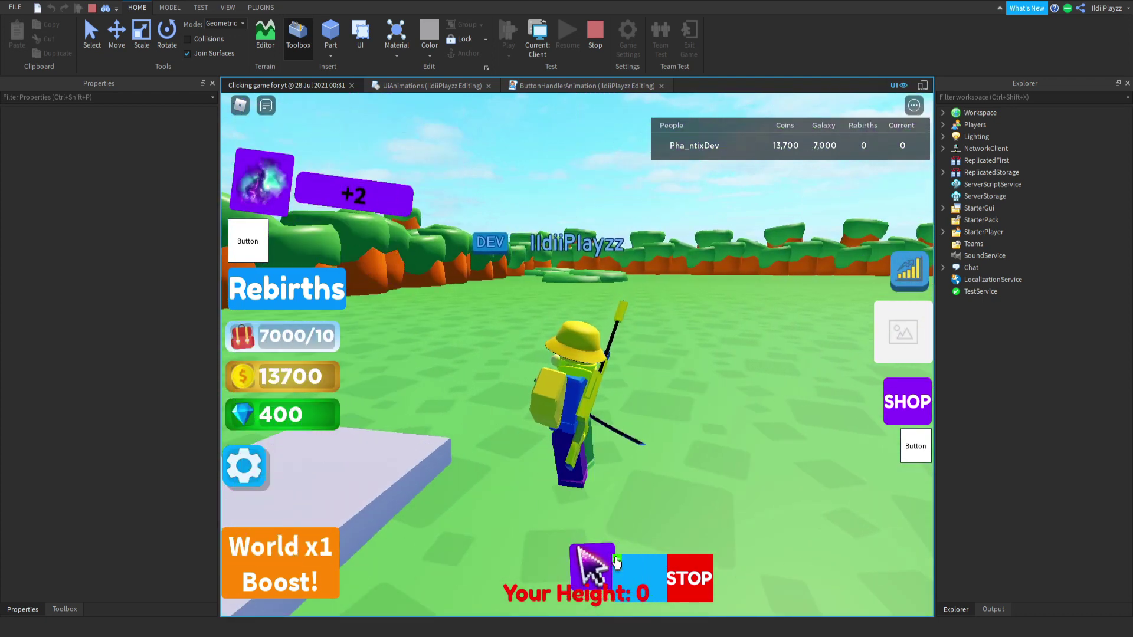
click(674, 569)
click(587, 558)
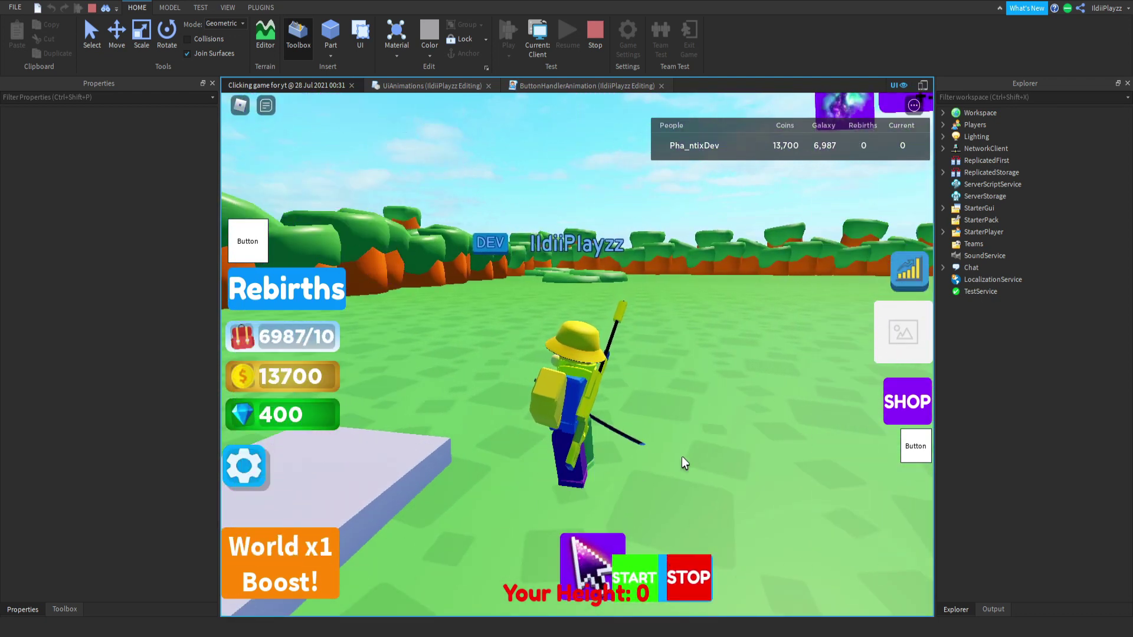
click(593, 546)
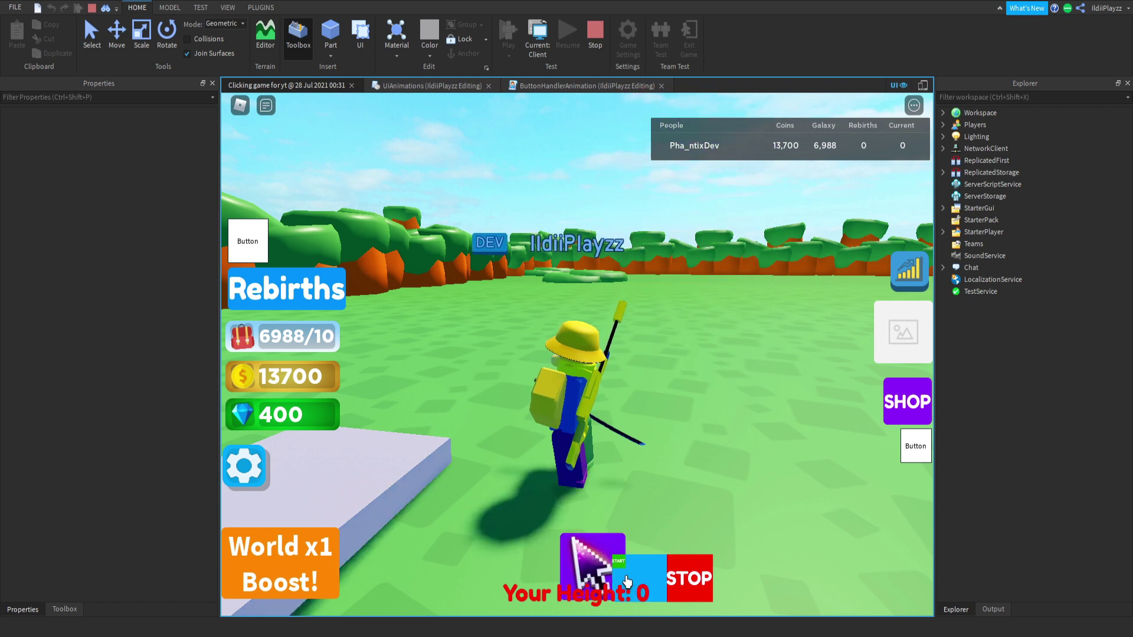
click(652, 588)
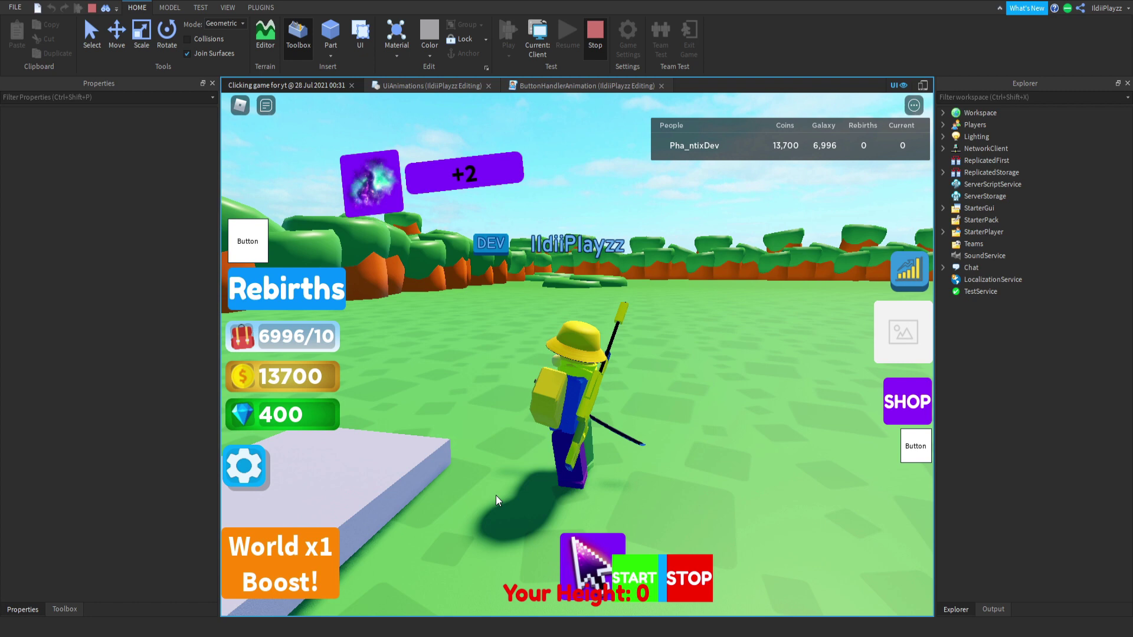
- Stop the play test, look over the UiAnimations script, and return to the Clicking game for yt scene
key(shift+F5)
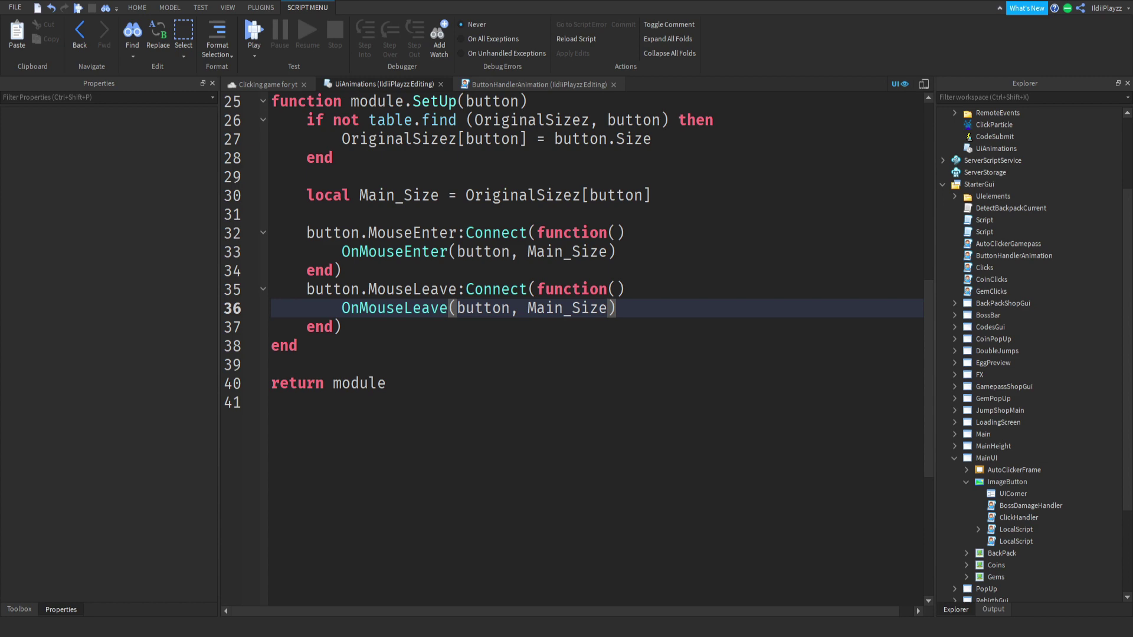
click(924, 481)
ctrl+scroll(630, 276, down, 2)
scroll(626, 306, up, 5)
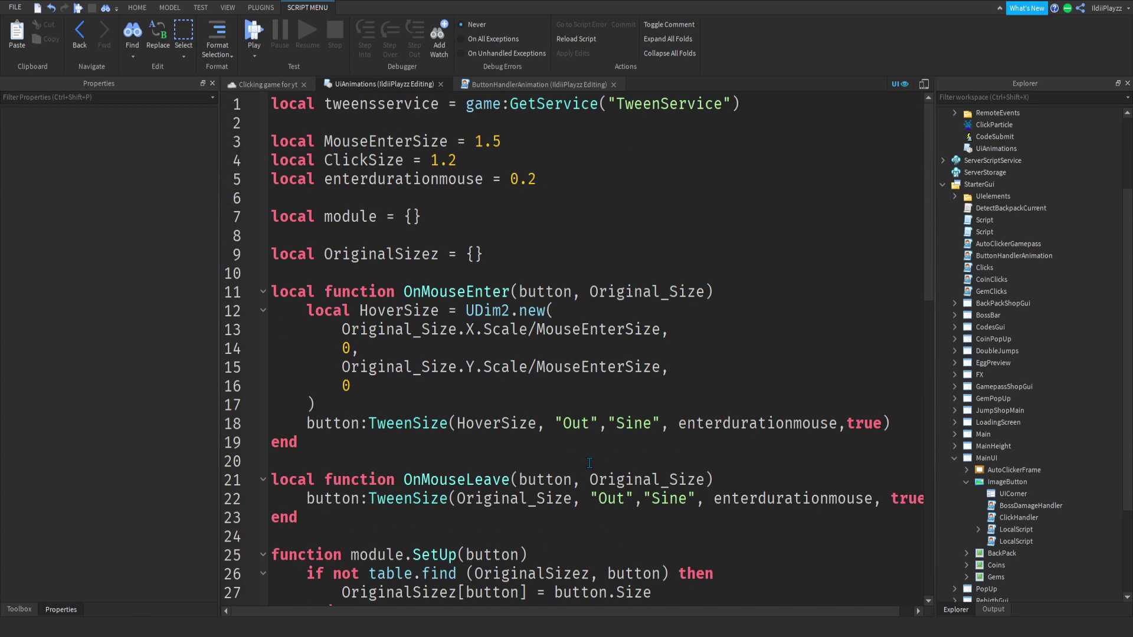
scroll(613, 370, down, 5)
scroll(613, 371, up, 5)
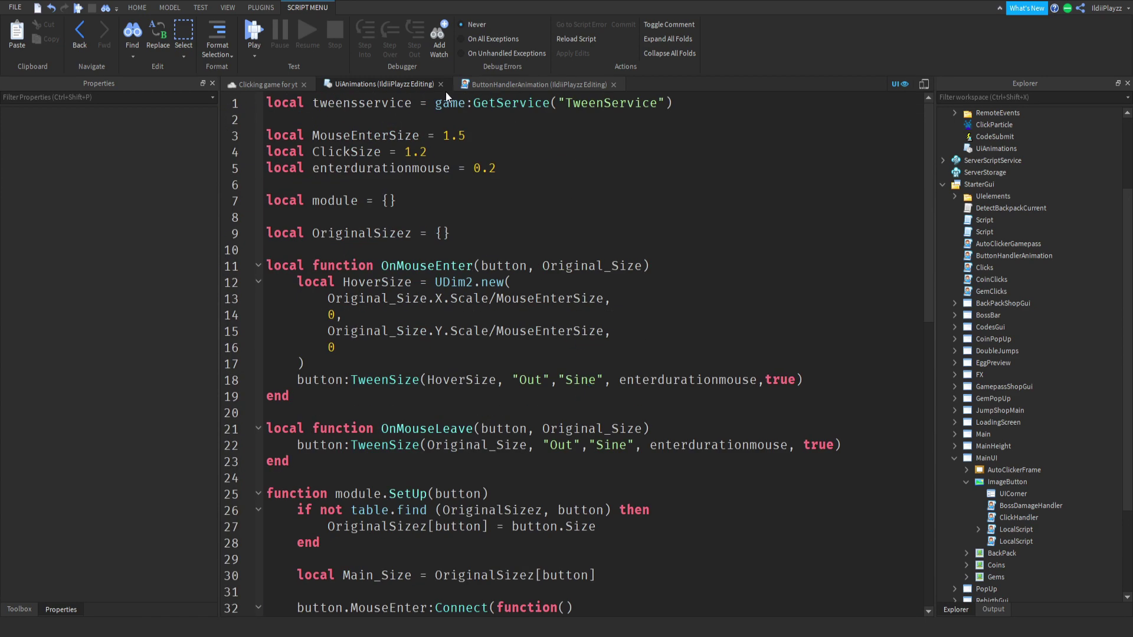
click(250, 83)
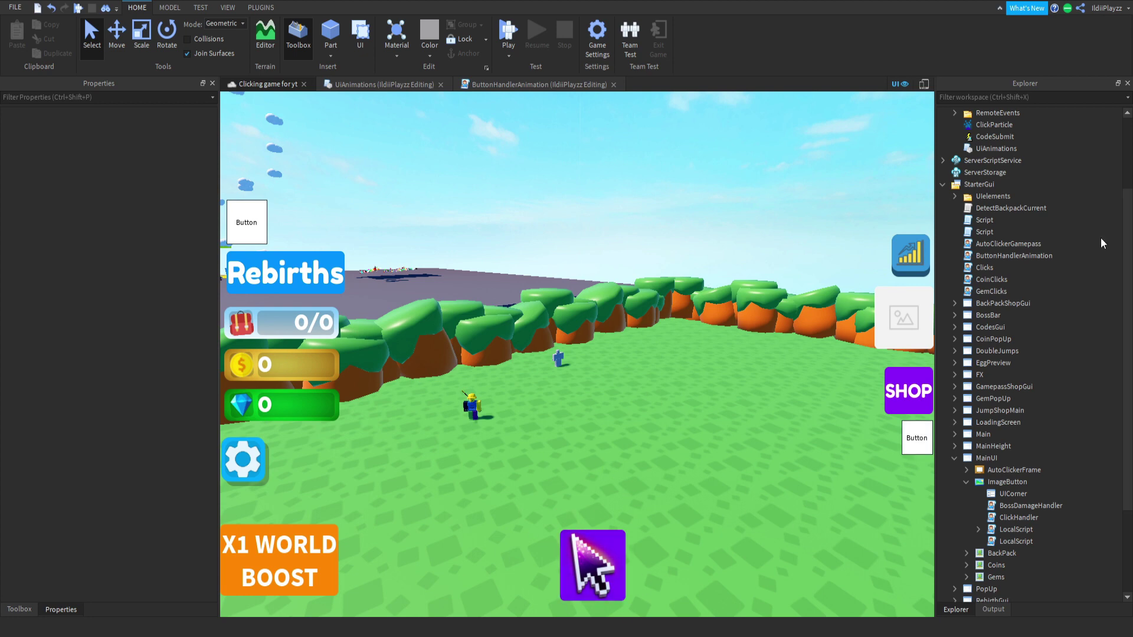
- Check the MainUI ImageButton's properties, then collapse MainUI and reposition the editor view
scroll(1103, 244, down, 5)
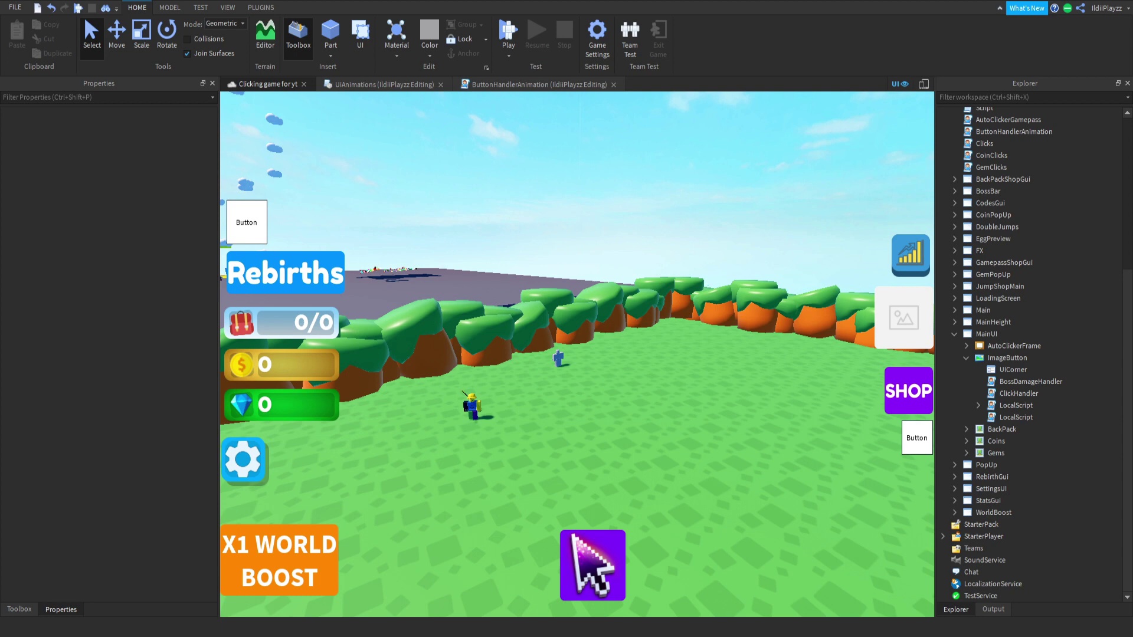
key(e)
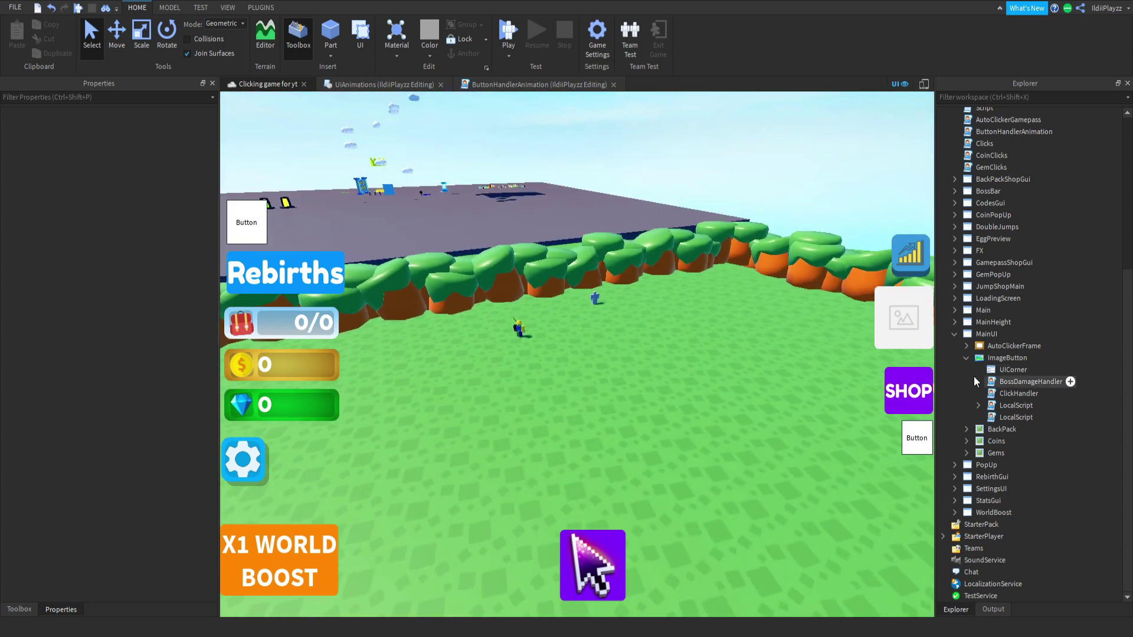
key(d)
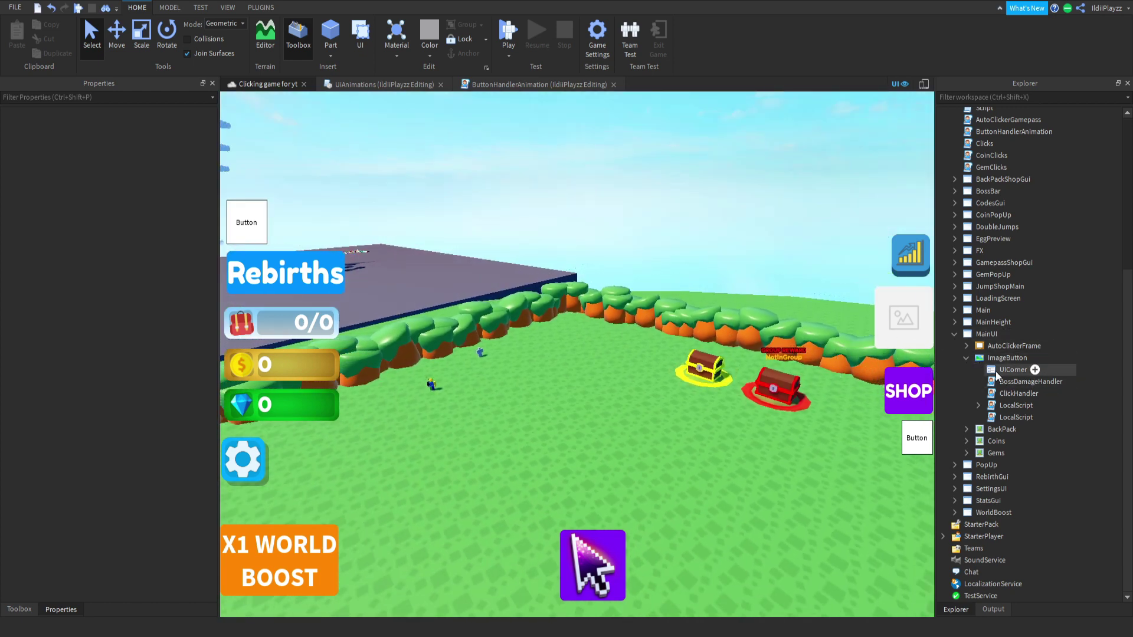
click(963, 357)
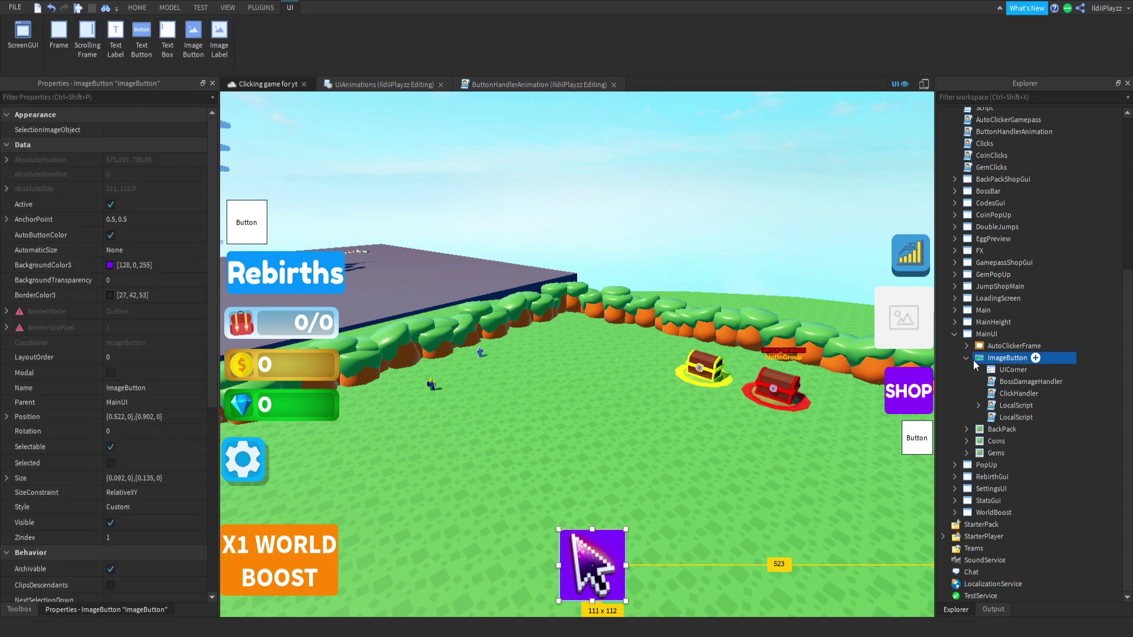
double_click(965, 358)
click(955, 393)
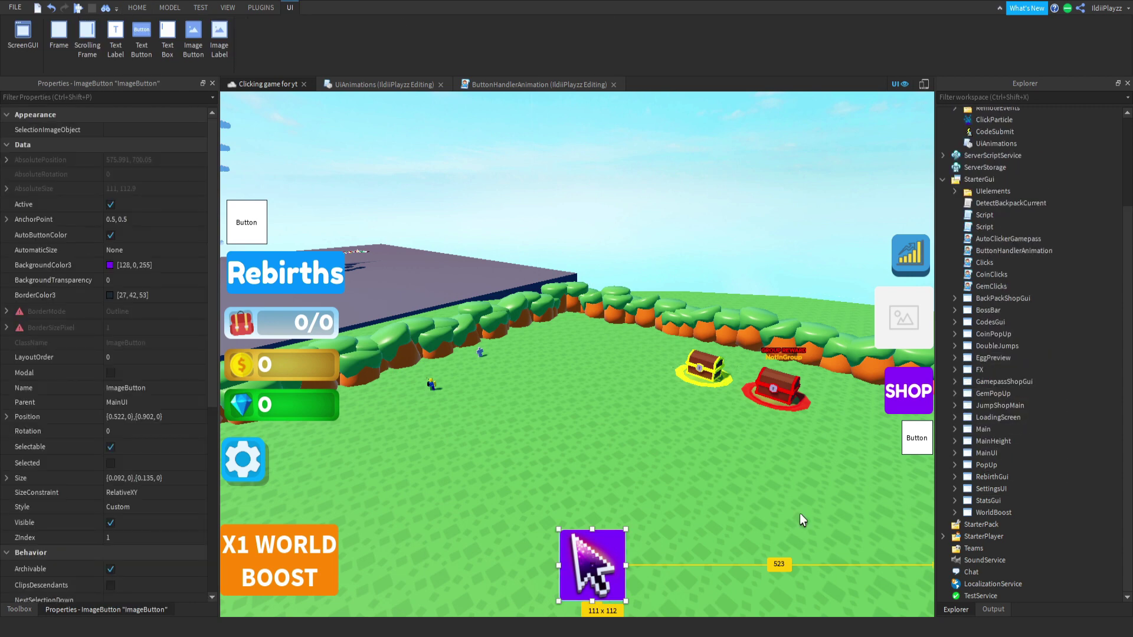
right_drag(799, 514, 666, 446)
click(657, 529)
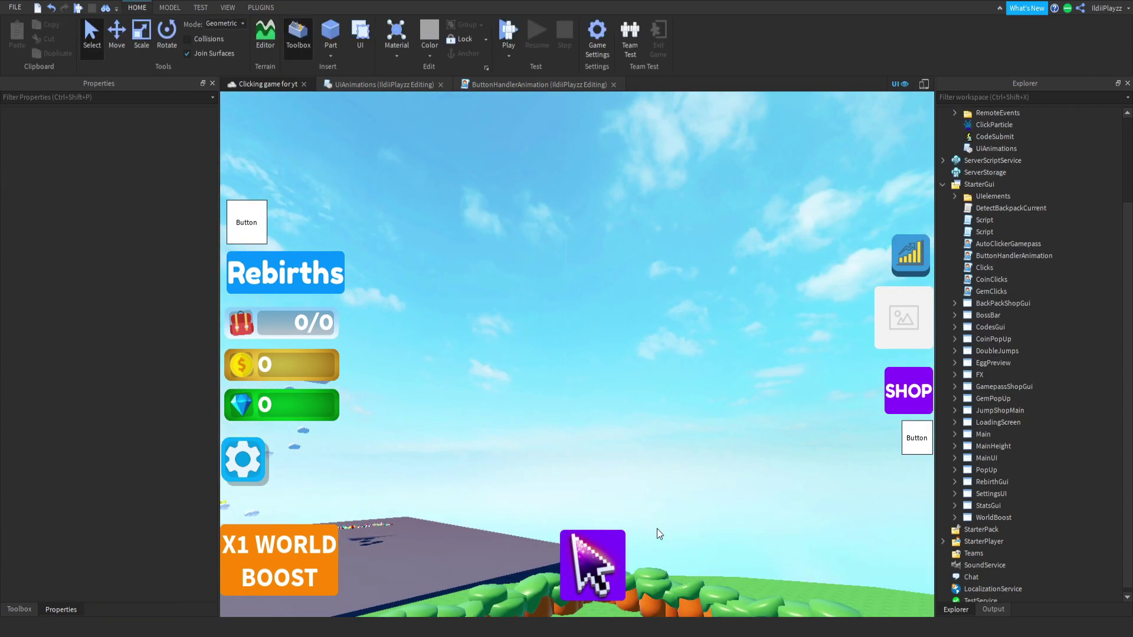
right_drag(664, 294, 705, 592)
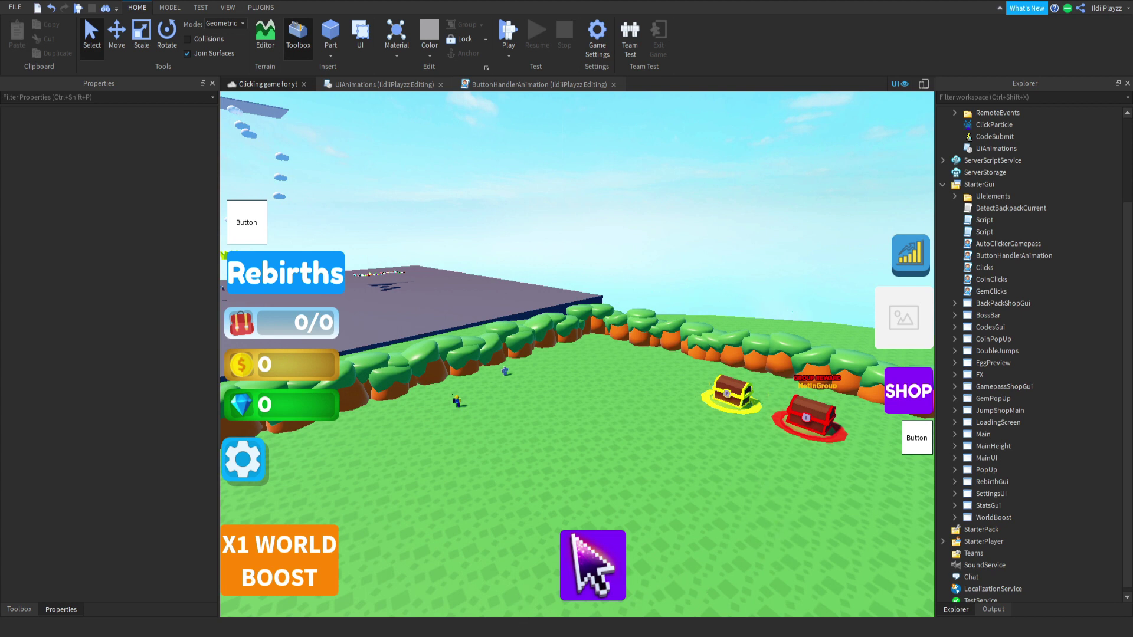
right_drag(705, 592, 706, 614)
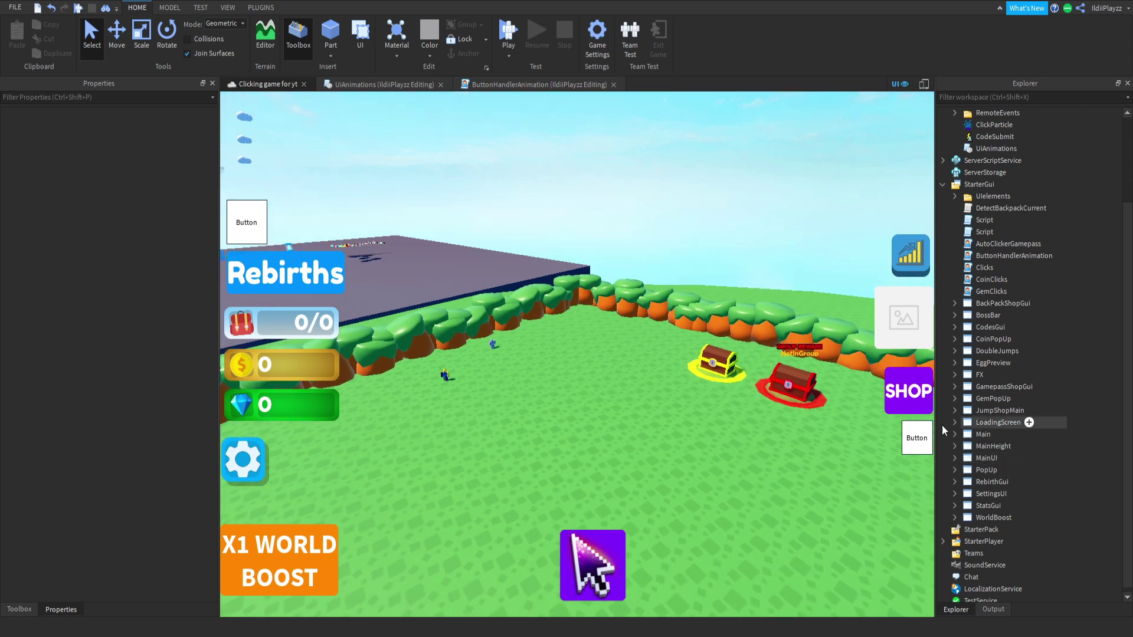
- Set StatsGui's Show button AnchorPoint to 0.5, 0.5 and drag it with its children back into place
click(954, 506)
click(996, 518)
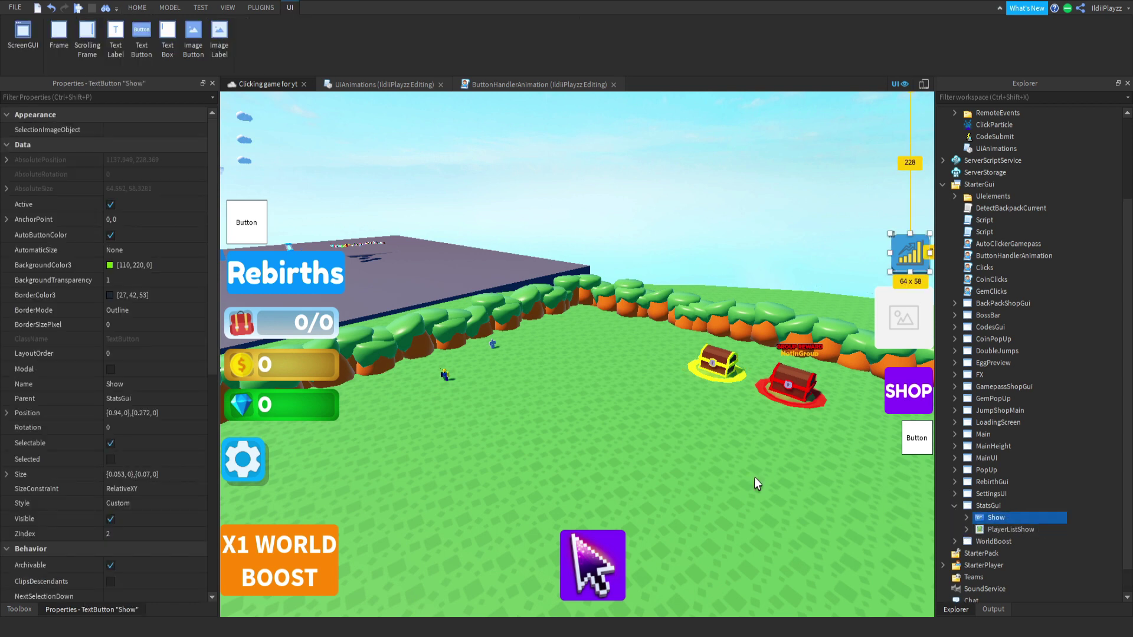
click(140, 221)
text(.5,.5)
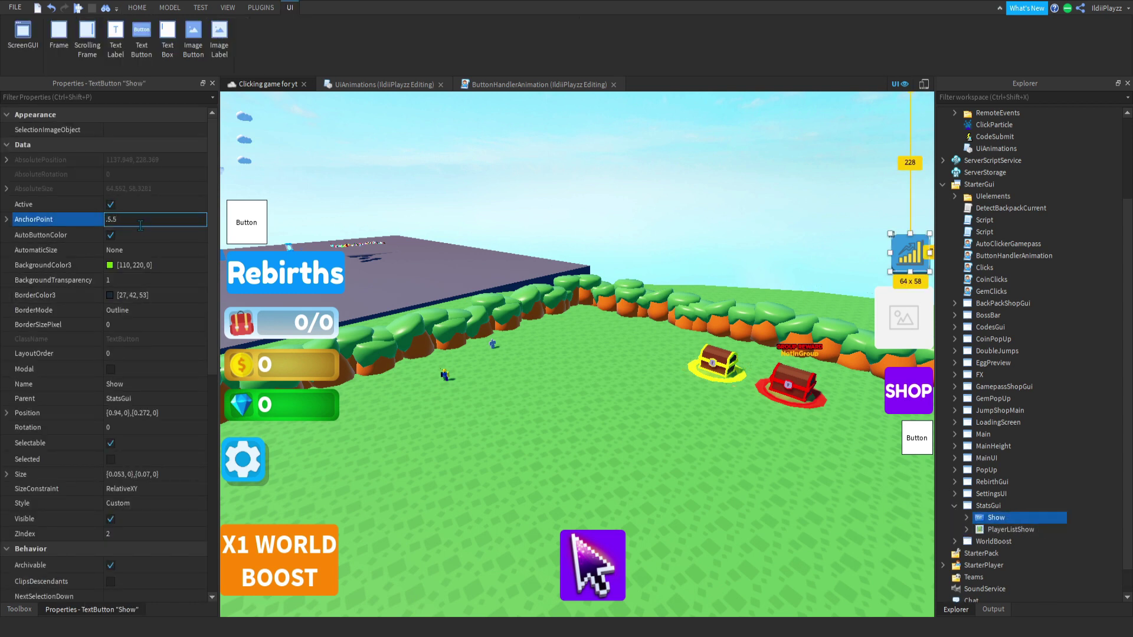
key(Return)
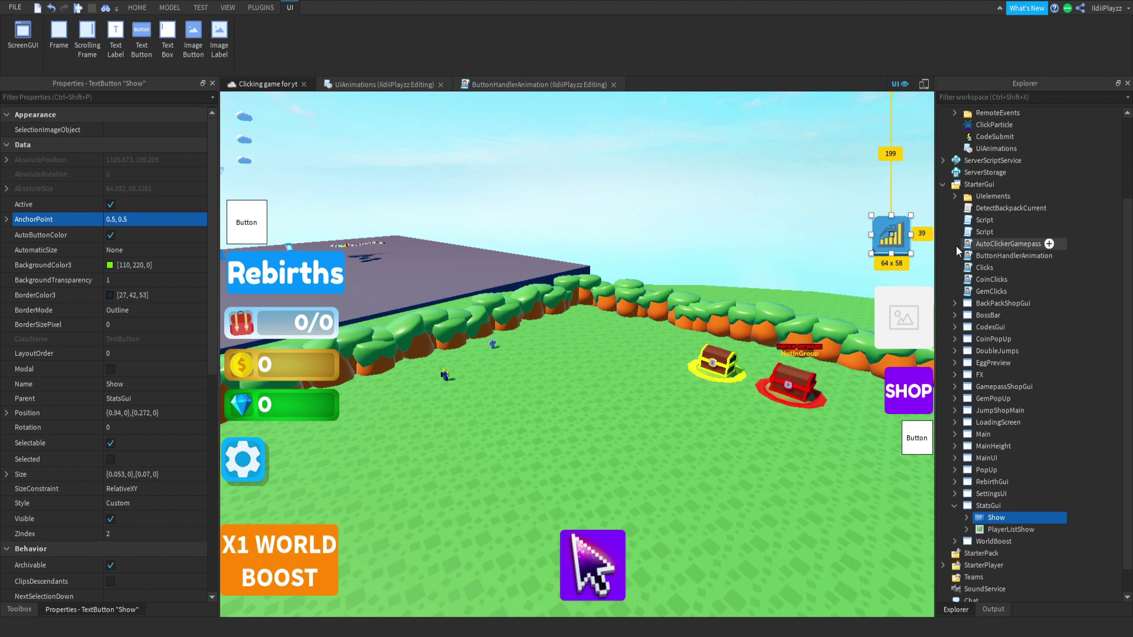
click(967, 517)
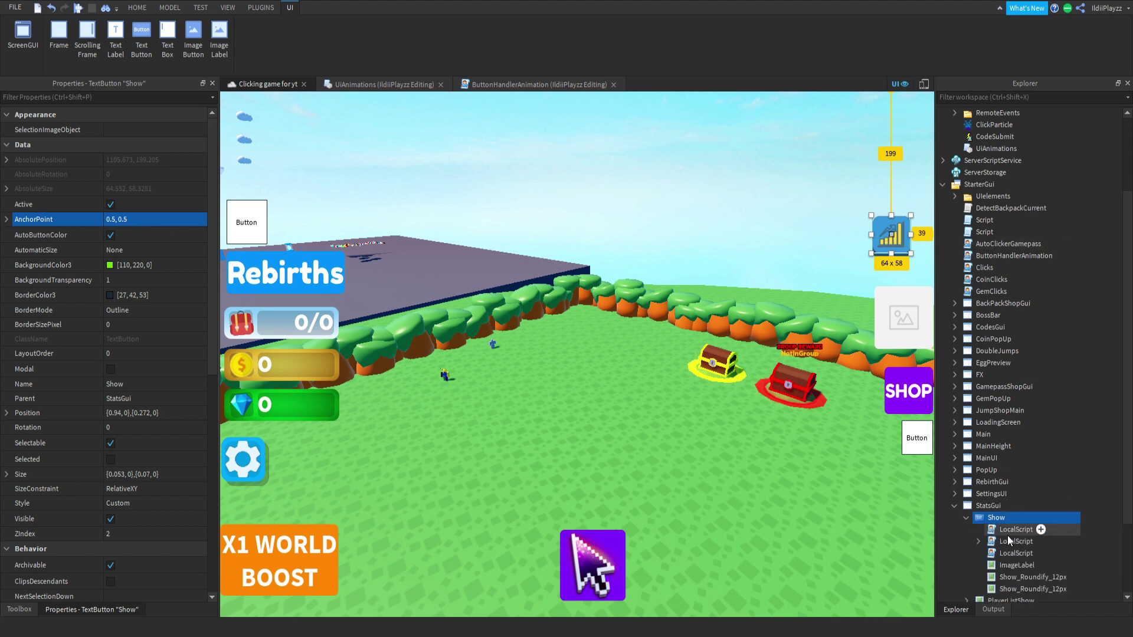
ctrl+click(1017, 589)
shift+click(1011, 566)
drag(888, 232, 908, 257)
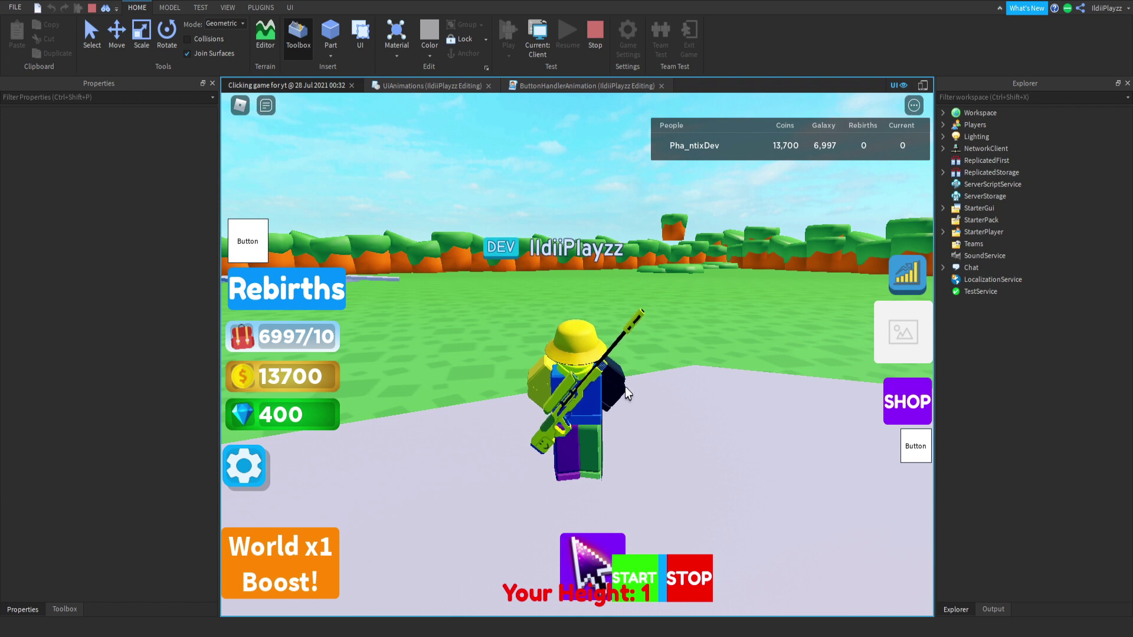
- Press the clicker button to earn clicks, then walk the character over the fountain onto the grass
click(586, 565)
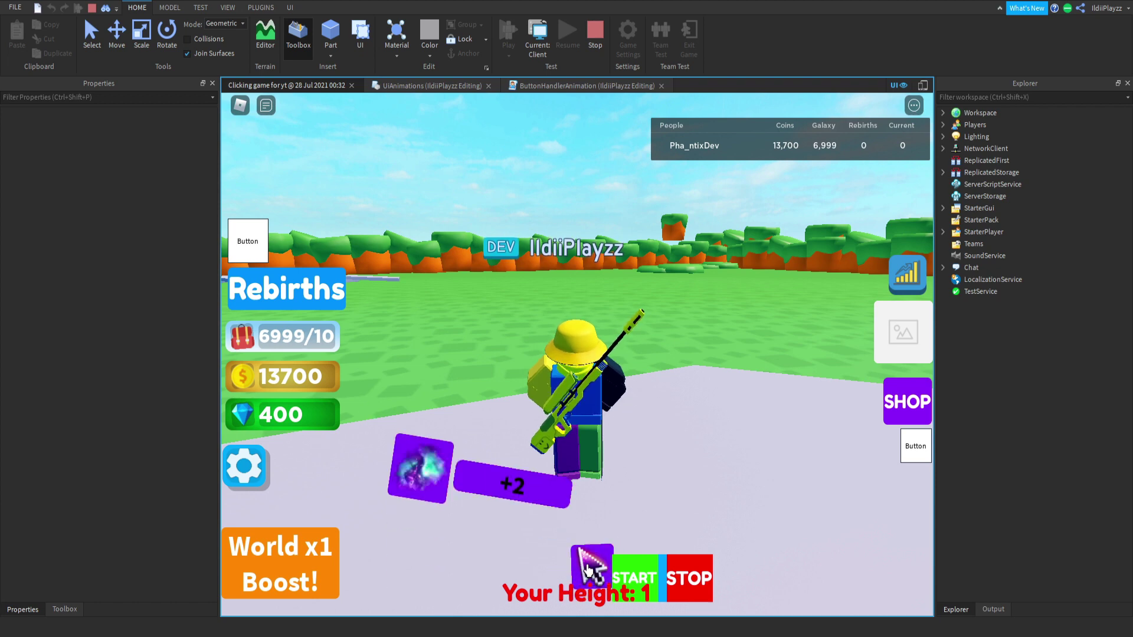
click(581, 568)
click(582, 568)
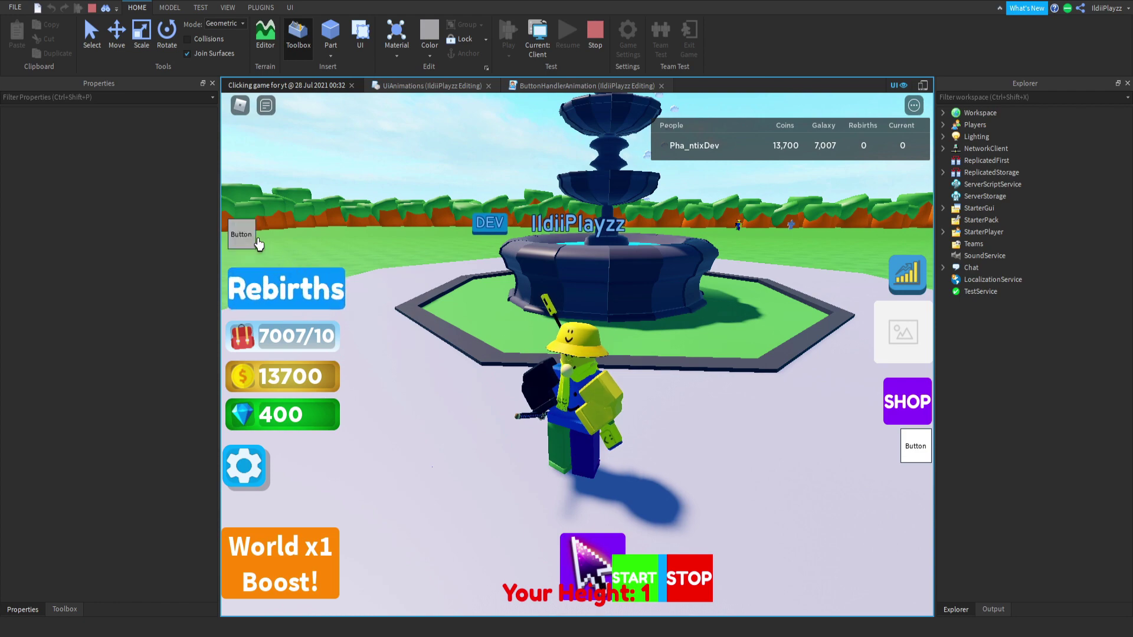
key(a)
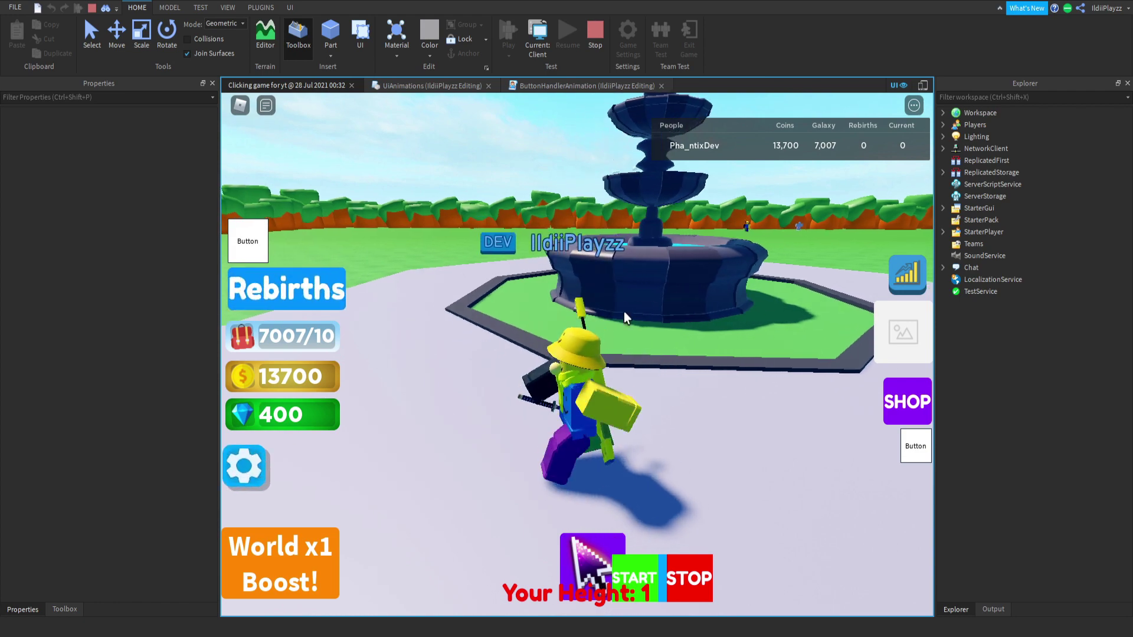
key(shift)
key(w)
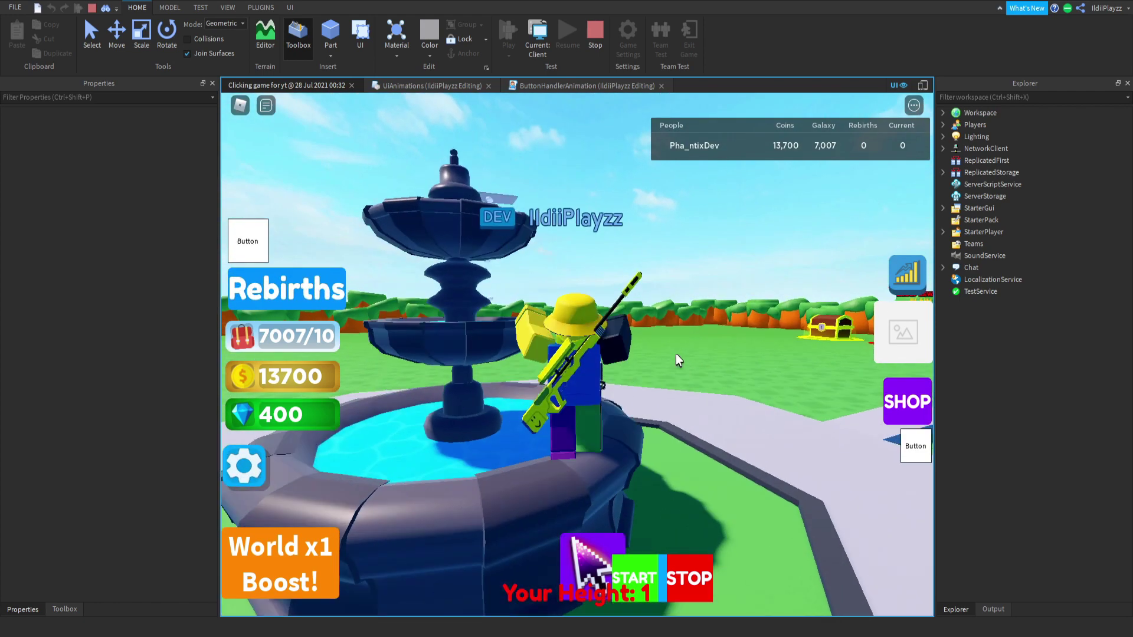
key(w)
key(space)
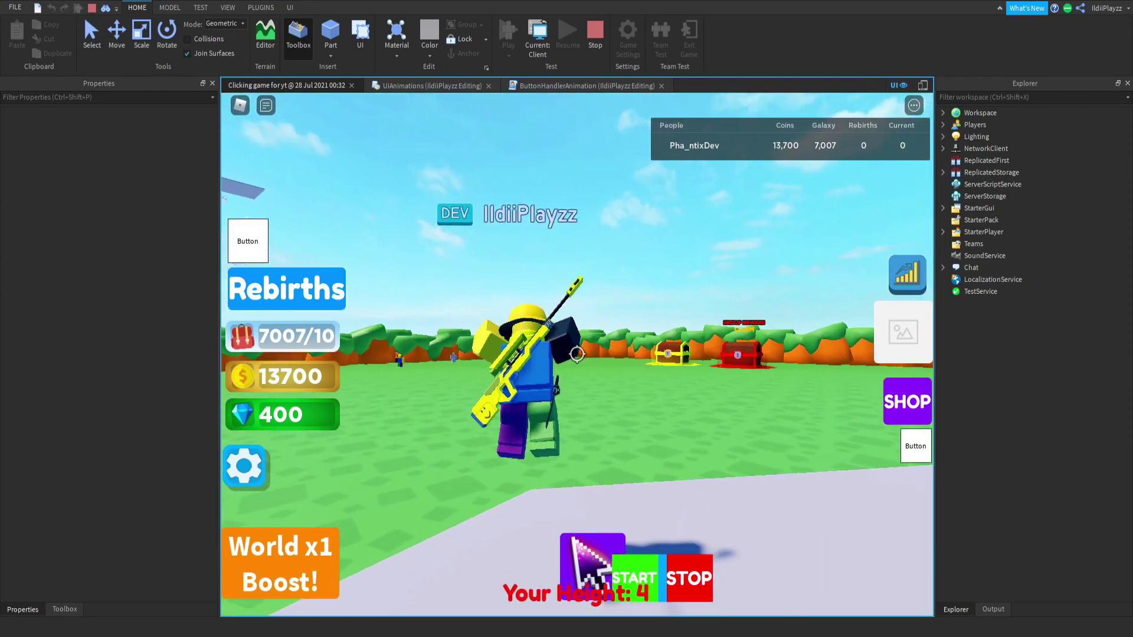
key(shift)
- Walk the character back and forth onto the Daily Reward and Group Reward chests to claim them
key(w)
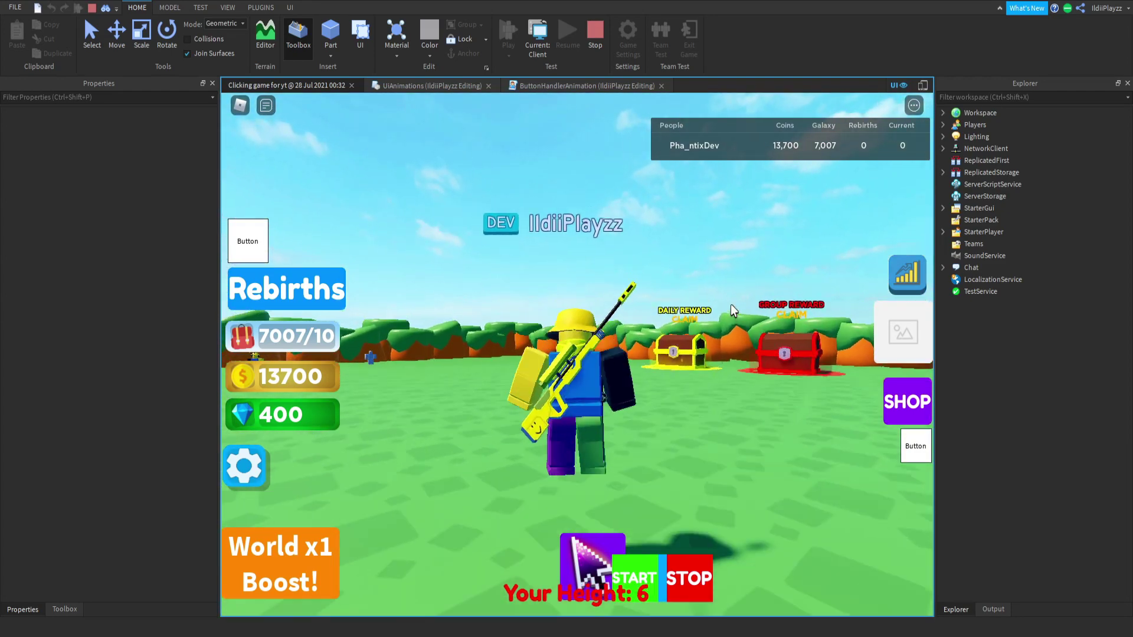
key(w)
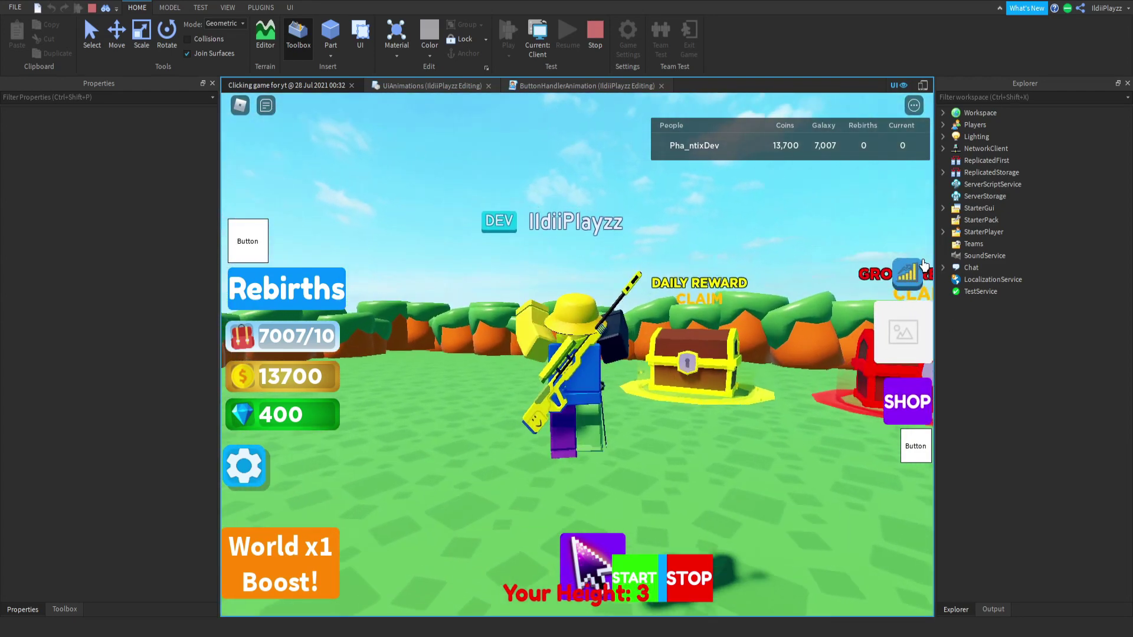
key(w)
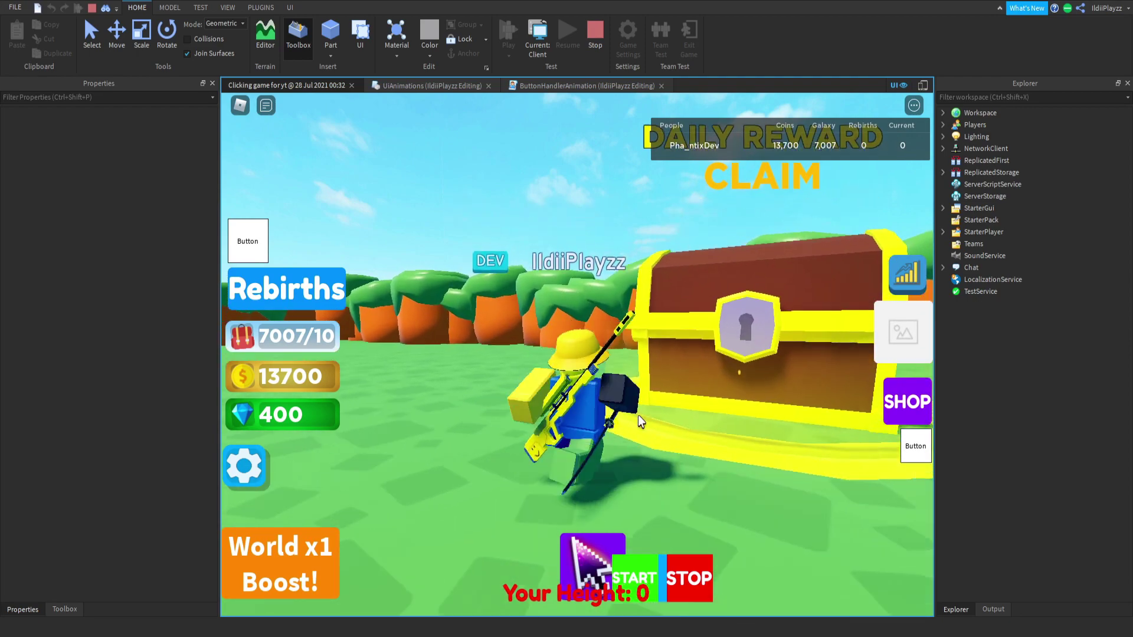
key(d)
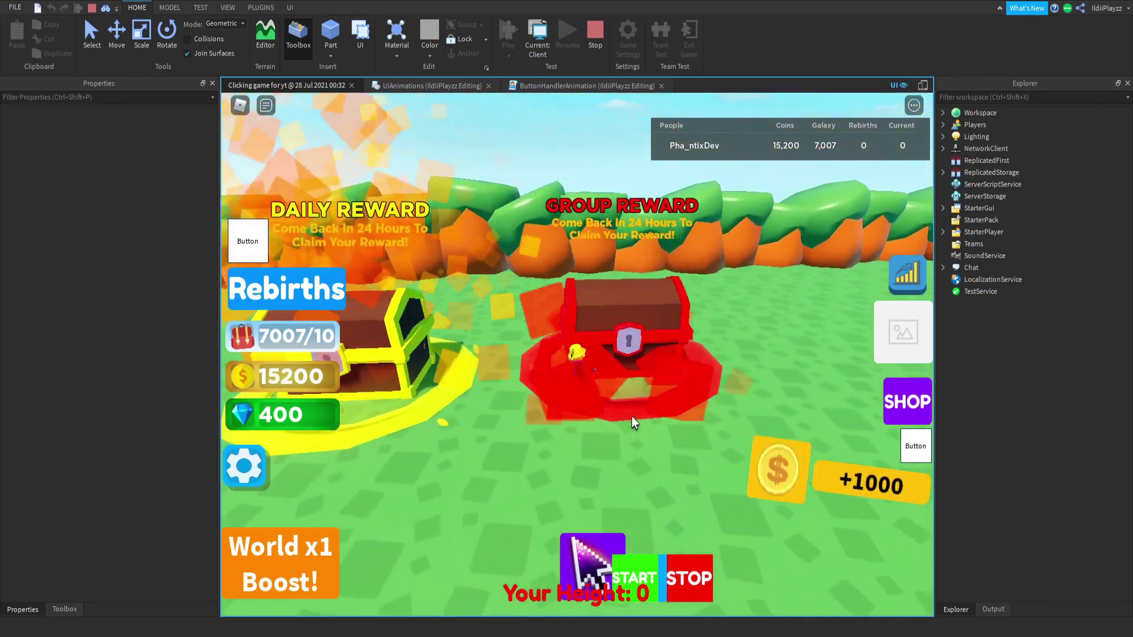
key(a)
right_drag(571, 288, 577, 354)
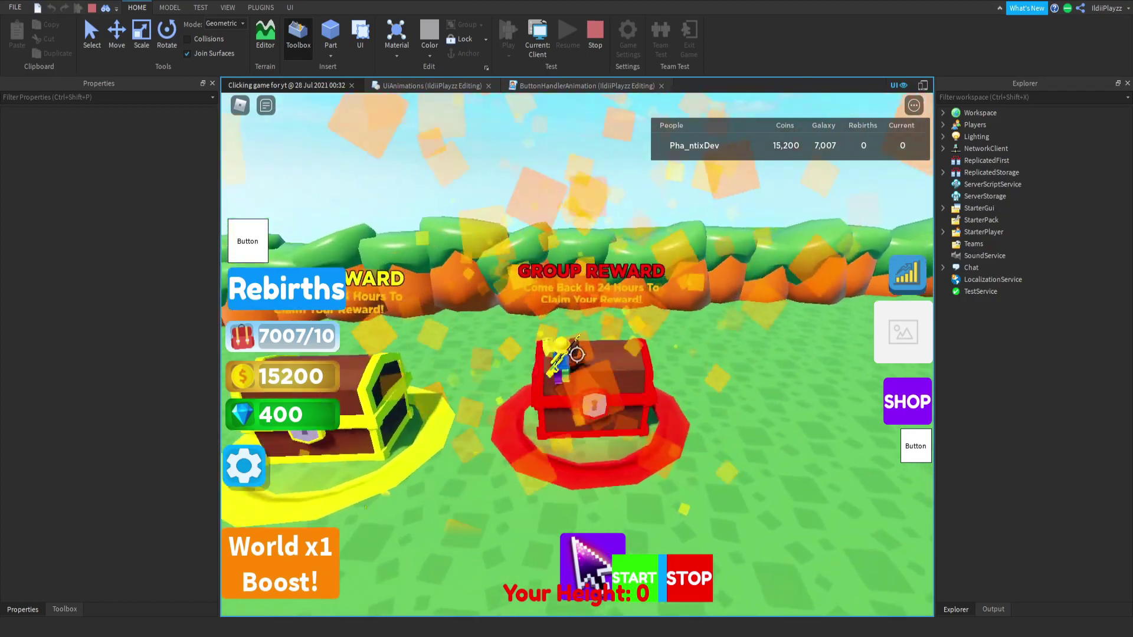
key(s)
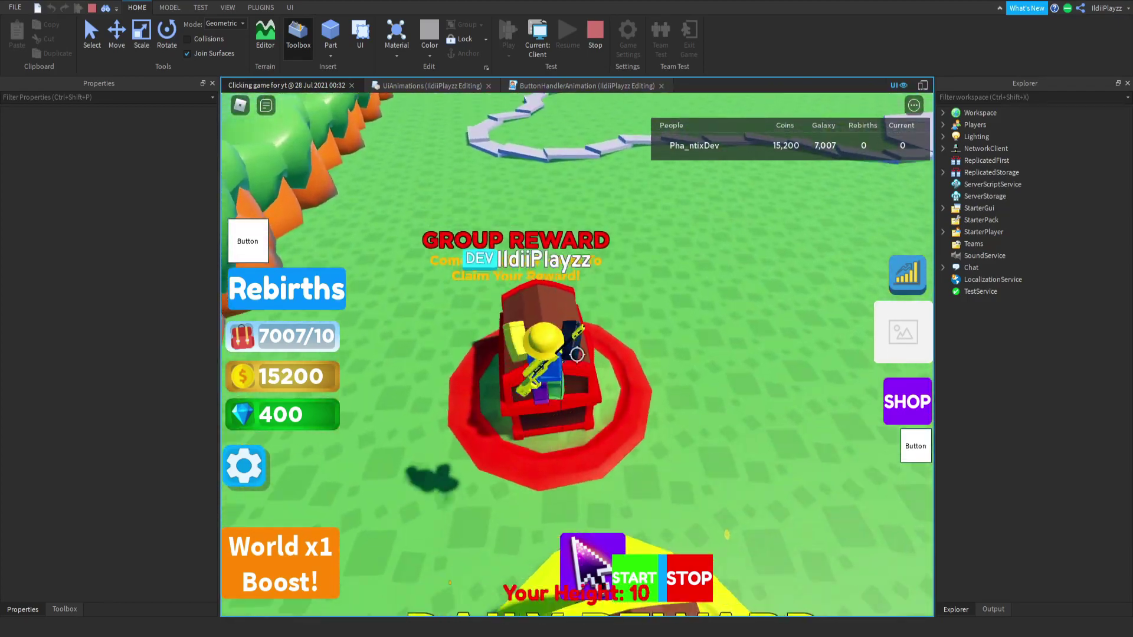
key(w)
key(w)
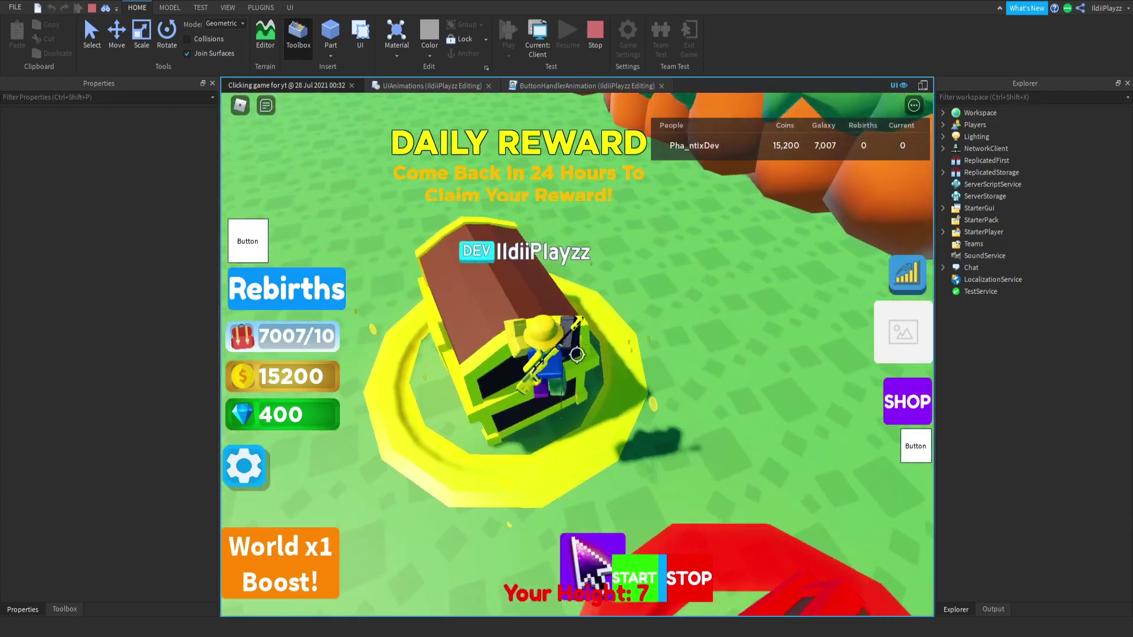
key(w)
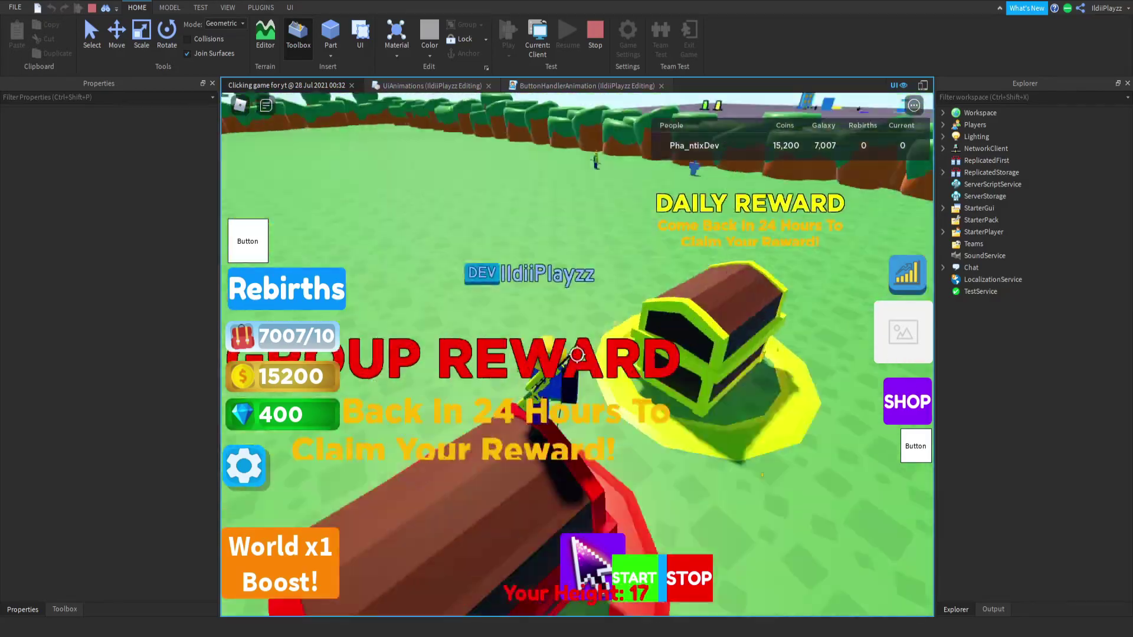
key(w)
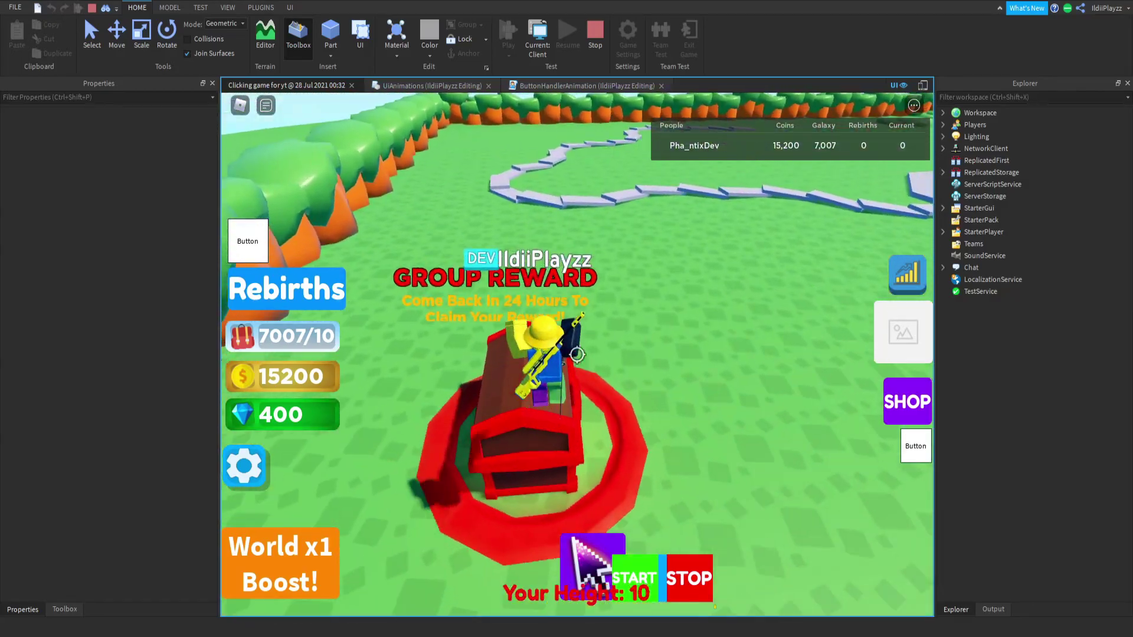
key(w)
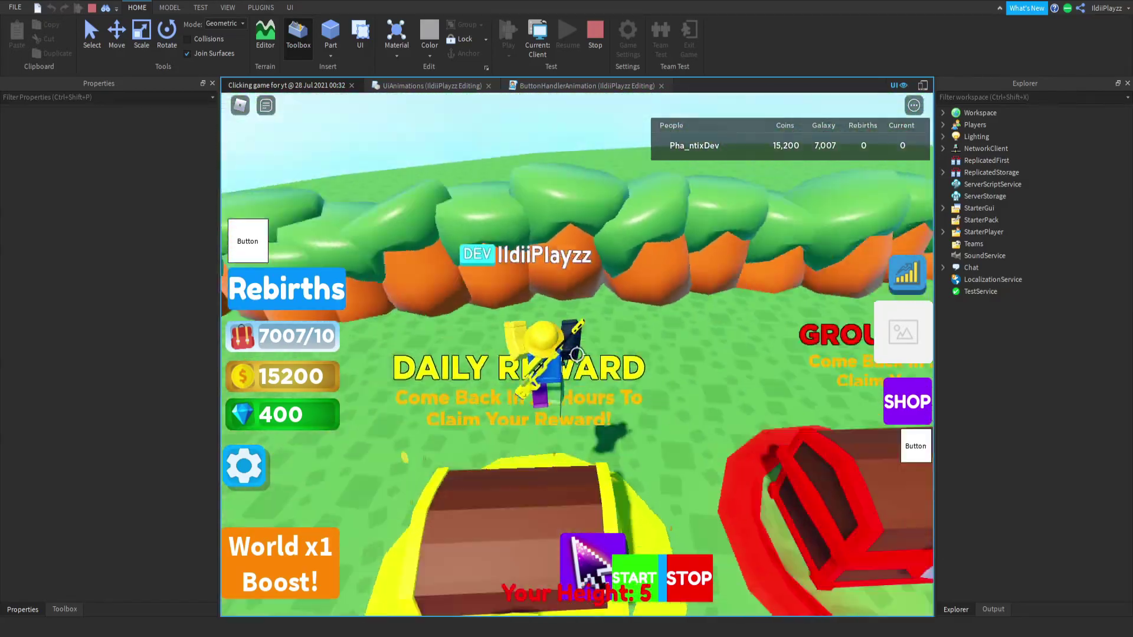
key(w)
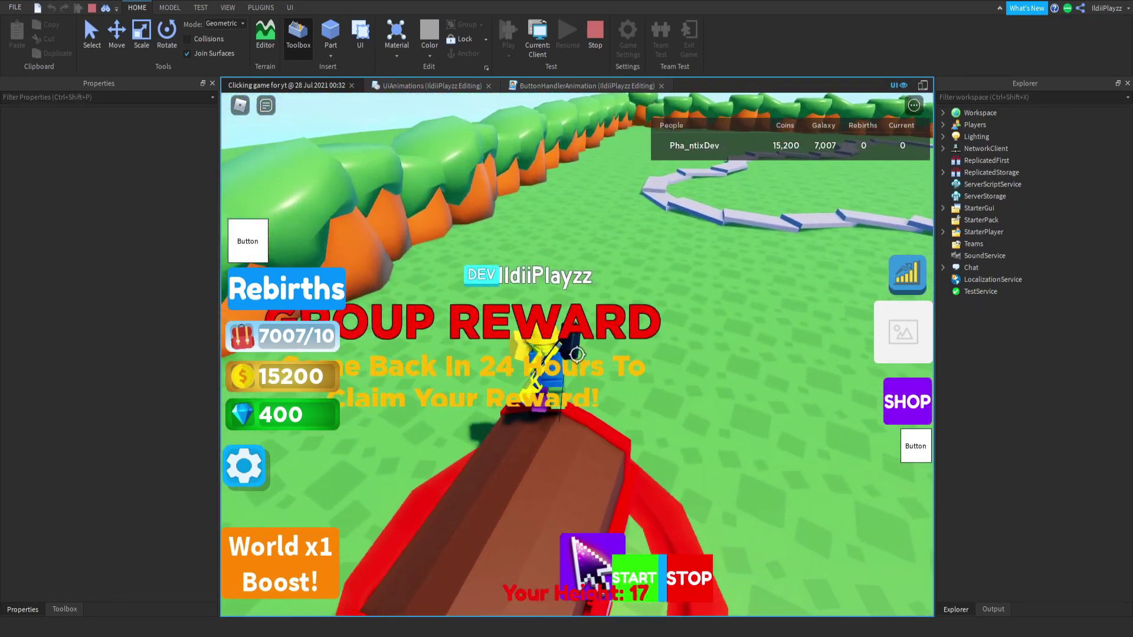
key(w)
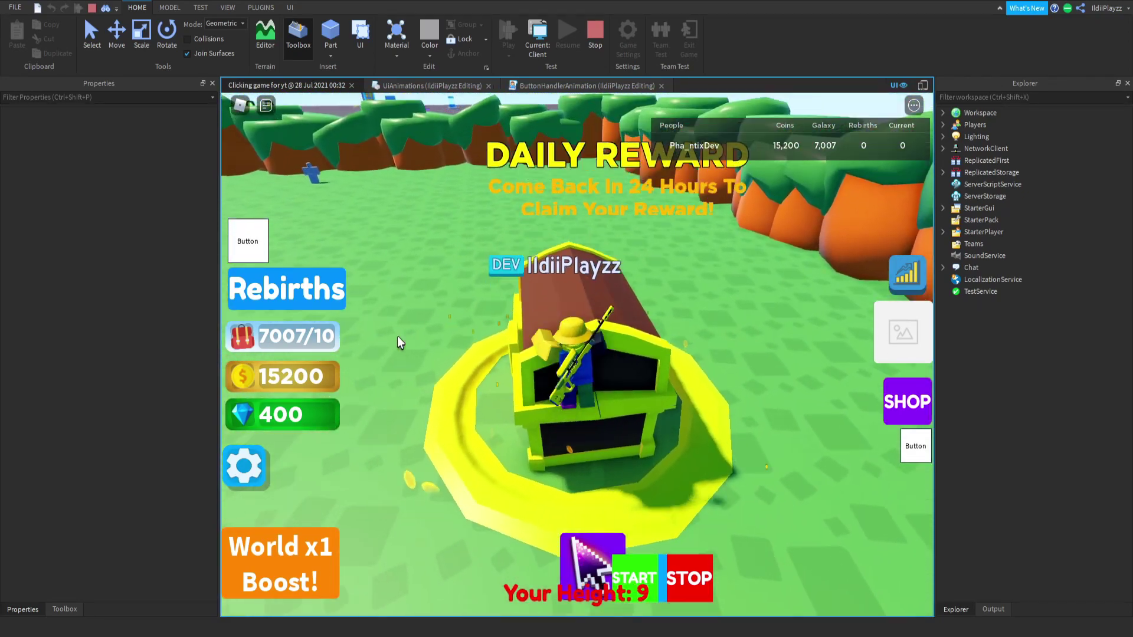
key(s)
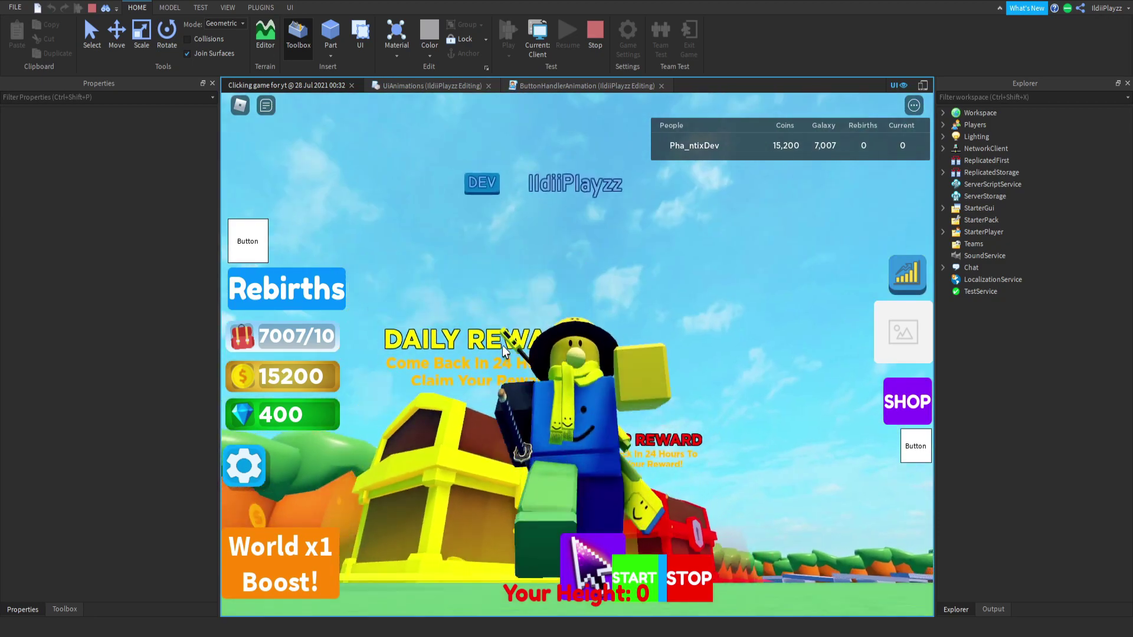